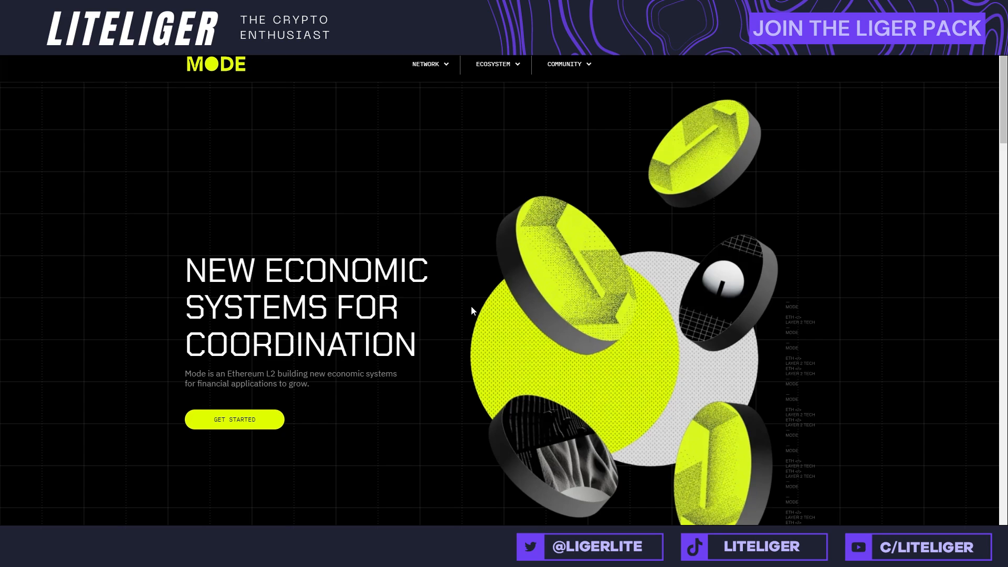
# Step: Look through the Mode homepage from its introduction to the section made for users and builders
pyautogui.scroll(-2, 433, 251)
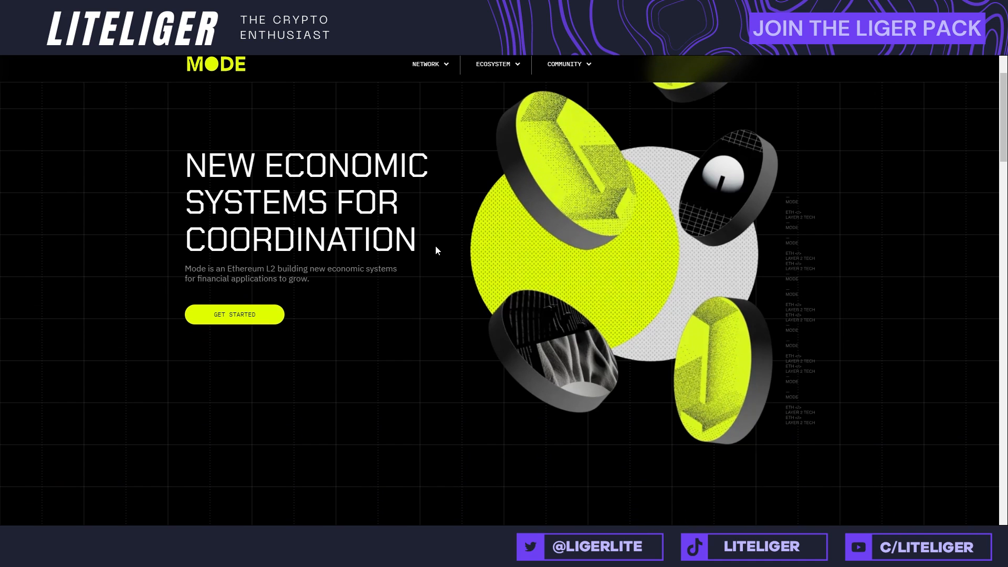
pyautogui.scroll(-1, 454, 227)
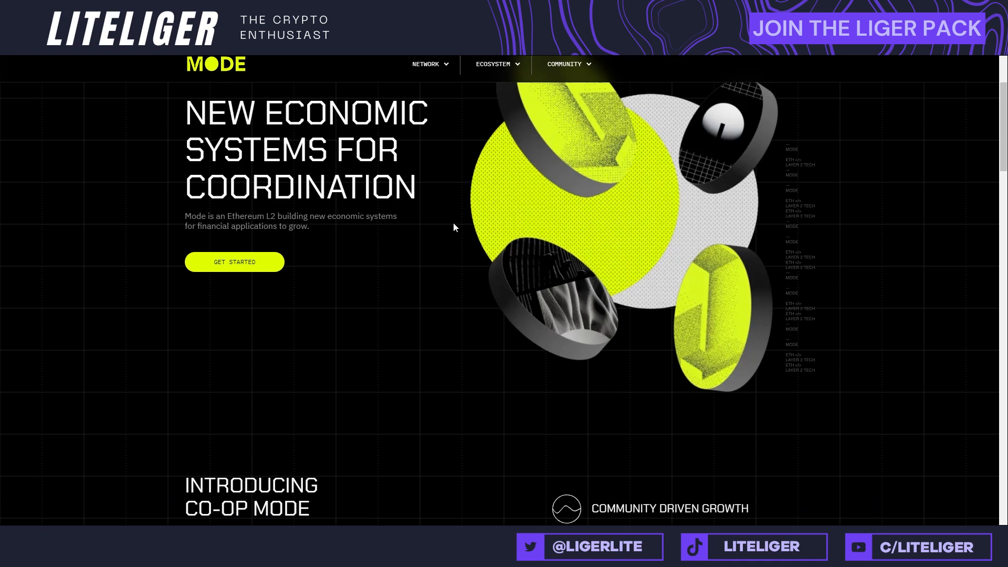
pyautogui.scroll(-4, 454, 226)
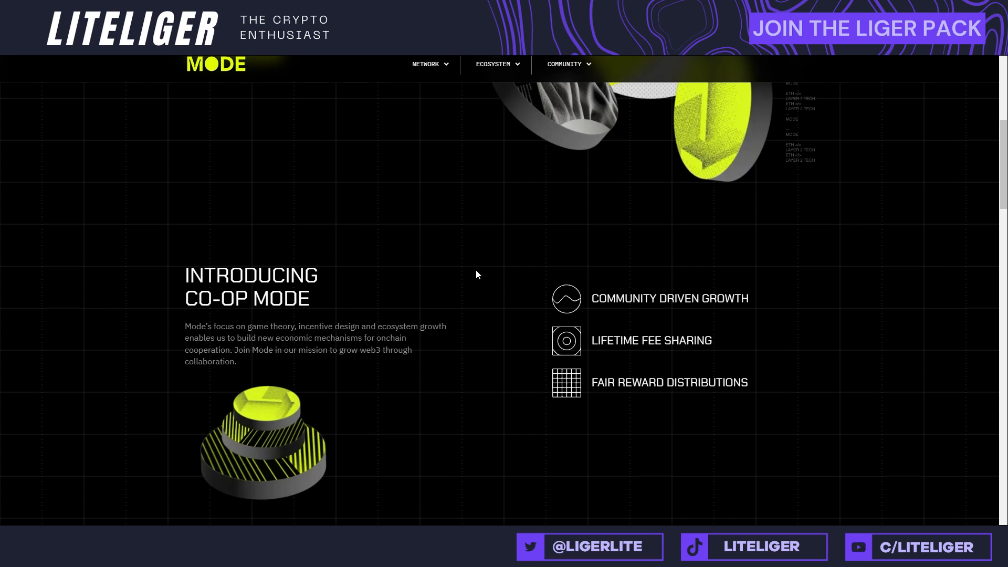
pyautogui.scroll(-7, 476, 271)
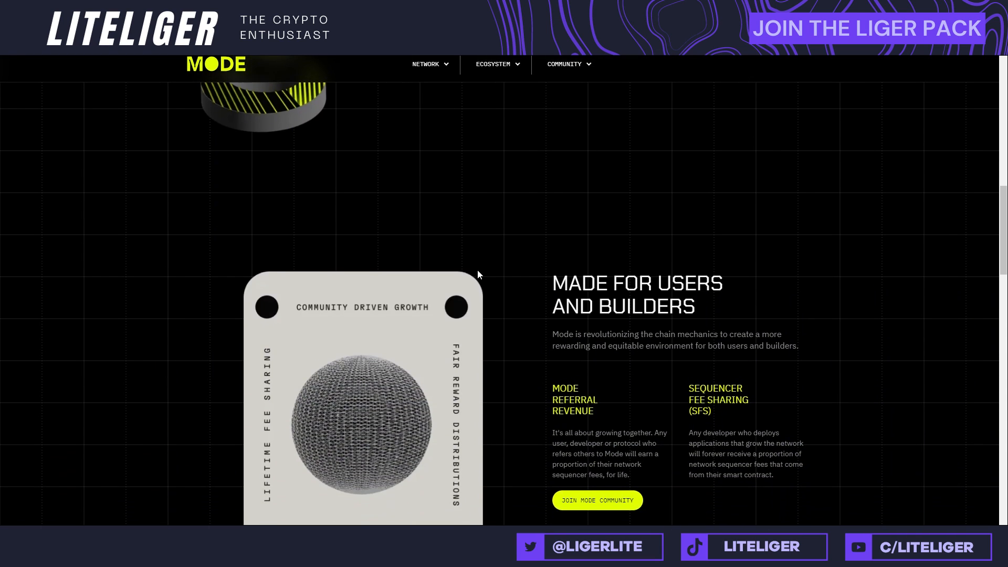
pyautogui.scroll(-1, 486, 272)
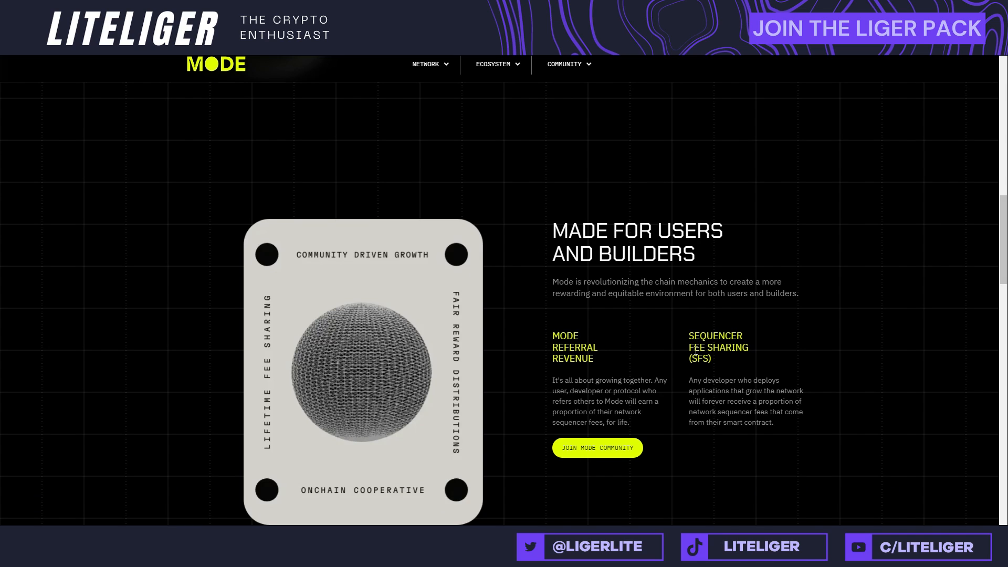
# Step: Read the Sequencer Fee Sharing and Mode Referral Revenue descriptions, highlighting their key passages
pyautogui.moveTo(694, 381); pyautogui.dragTo(817, 404)
pyautogui.click(817, 401)
pyautogui.moveTo(688, 378); pyautogui.dragTo(798, 429)
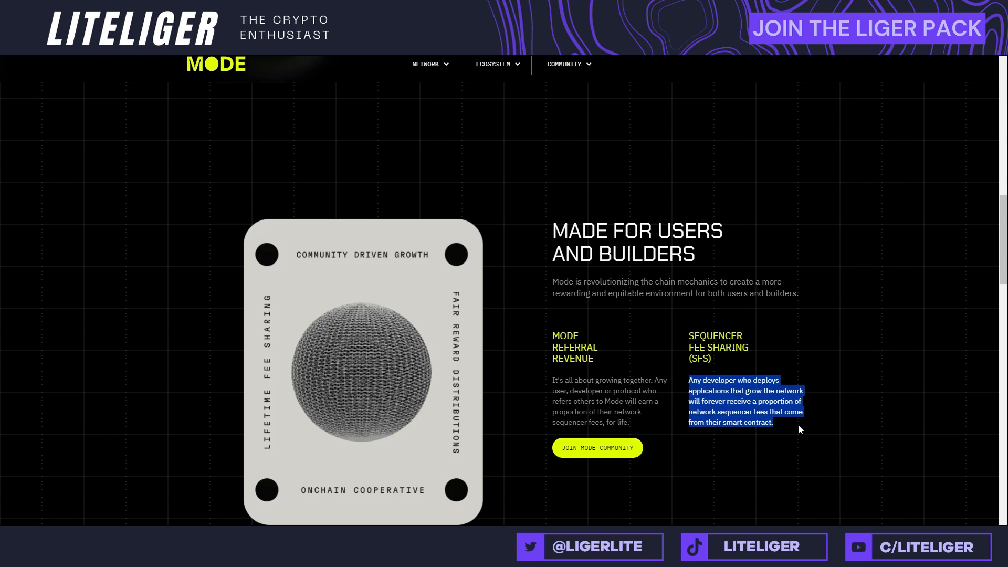
pyautogui.click(798, 425)
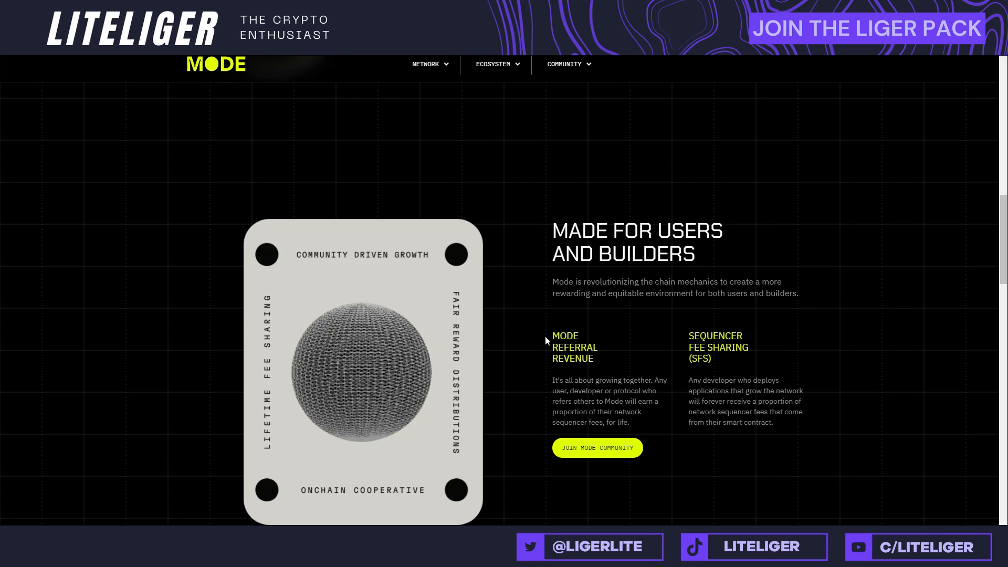
pyautogui.moveTo(545, 335); pyautogui.dragTo(599, 359)
pyautogui.click(598, 356)
pyautogui.moveTo(551, 415); pyautogui.dragTo(645, 423)
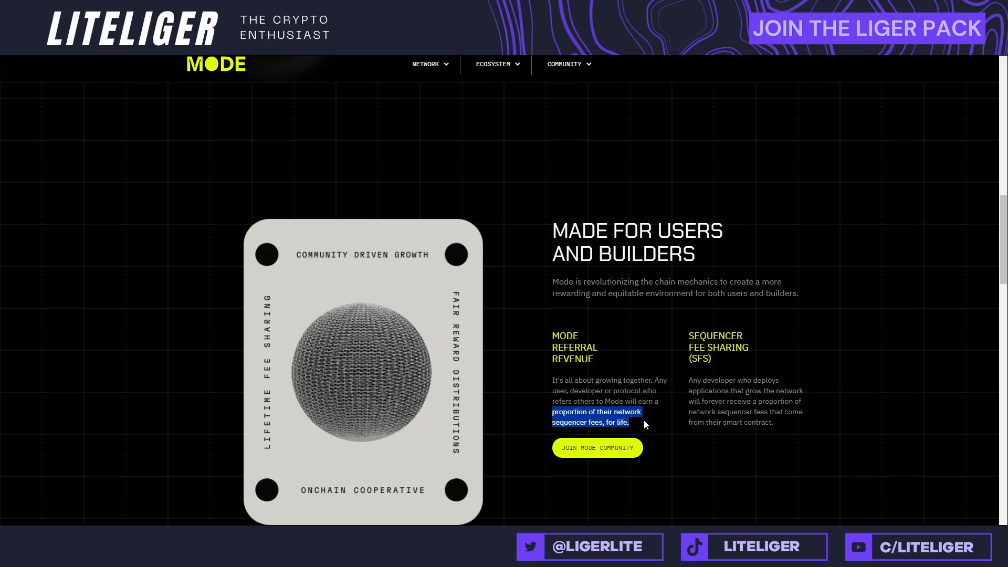
pyautogui.click(643, 420)
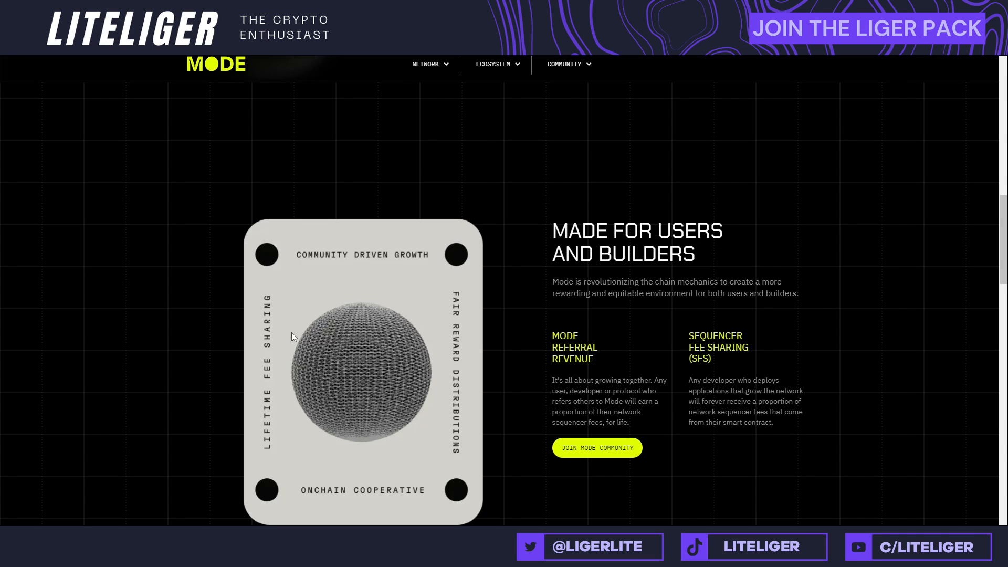
# Step: Examine the rest of the homepage, covering the Mode Dashboard and the featured Mode Ecosystem projects
pyautogui.scroll(-1, 571, 278)
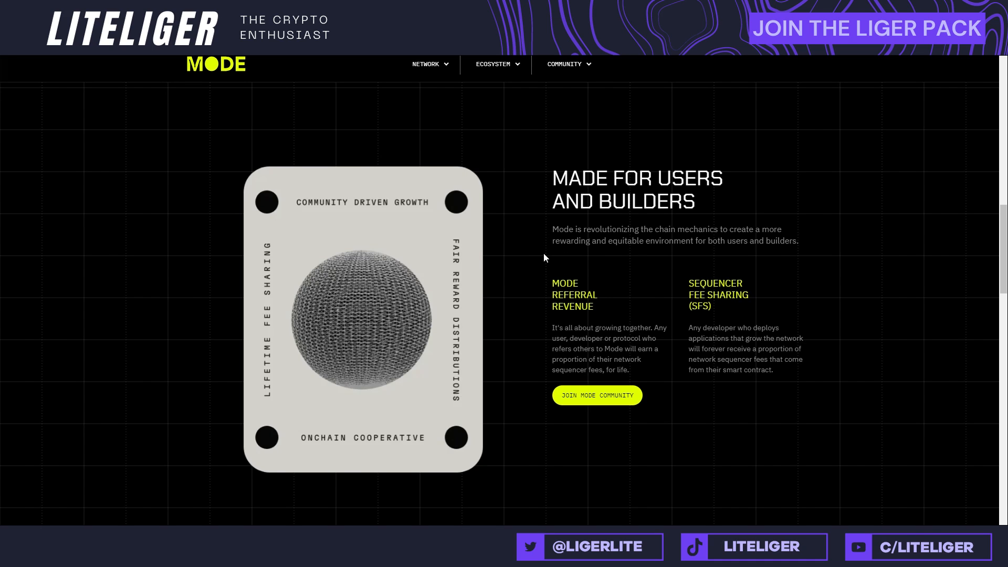
pyautogui.scroll(-5, 543, 253)
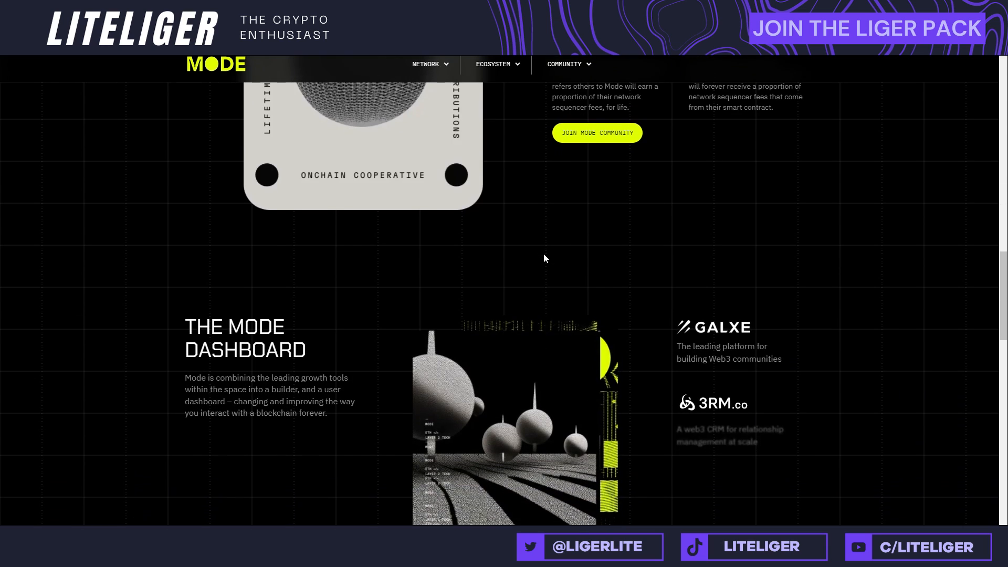
pyautogui.scroll(-6, 559, 252)
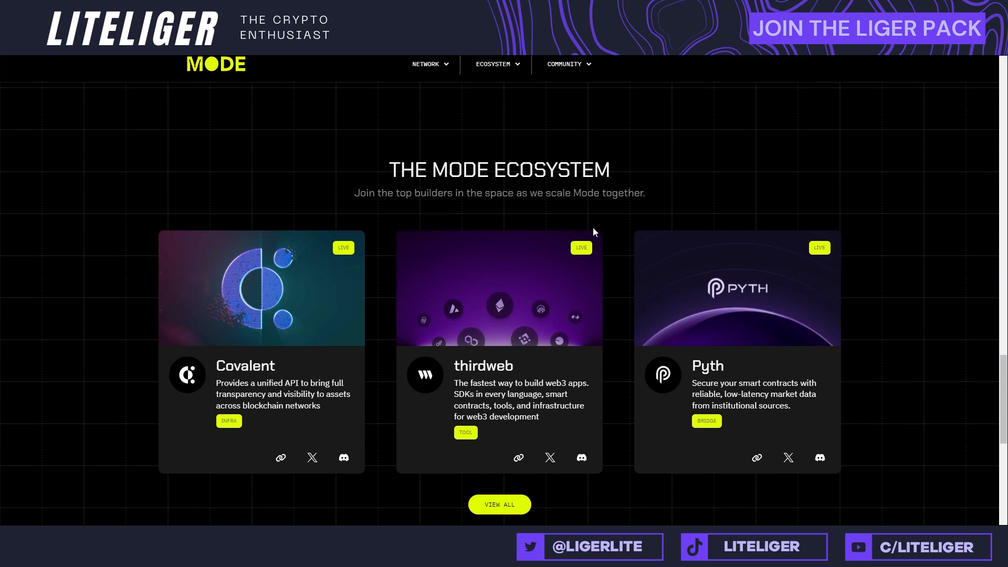
pyautogui.rightClick(606, 224)
pyautogui.click(612, 209)
pyautogui.scroll(-3, 525, 373)
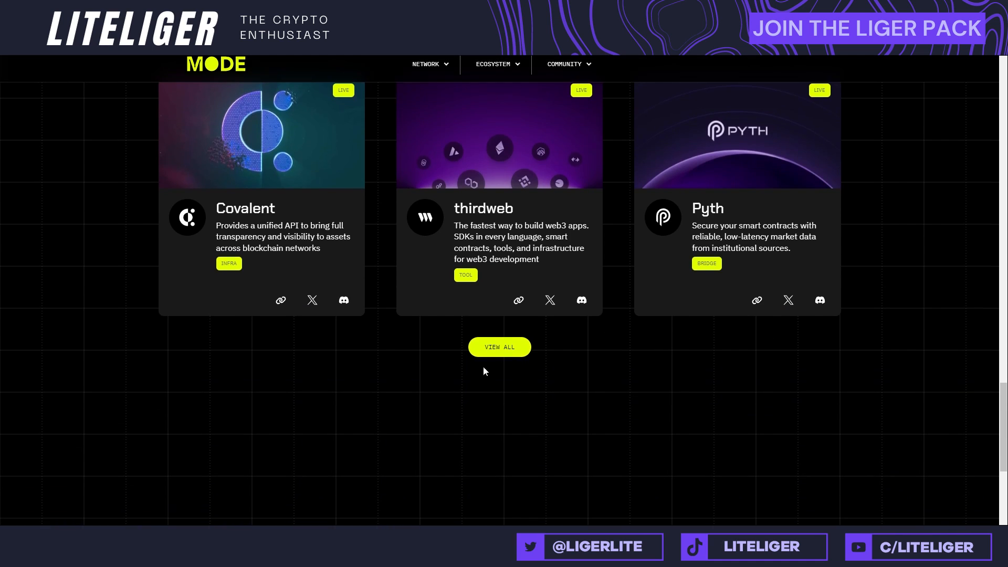
pyautogui.scroll(3, 430, 336)
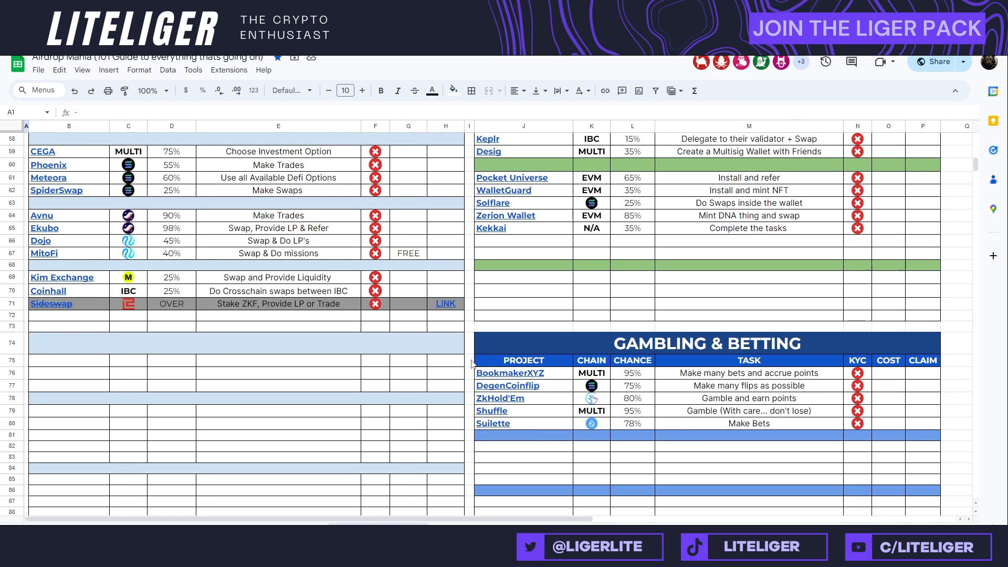
# Step: Switch to the airdrop spreadsheet in Google Sheets and look through its project tables, SoFi list and airdrop hierarchy by niche
pyautogui.scroll(10, 472, 363)
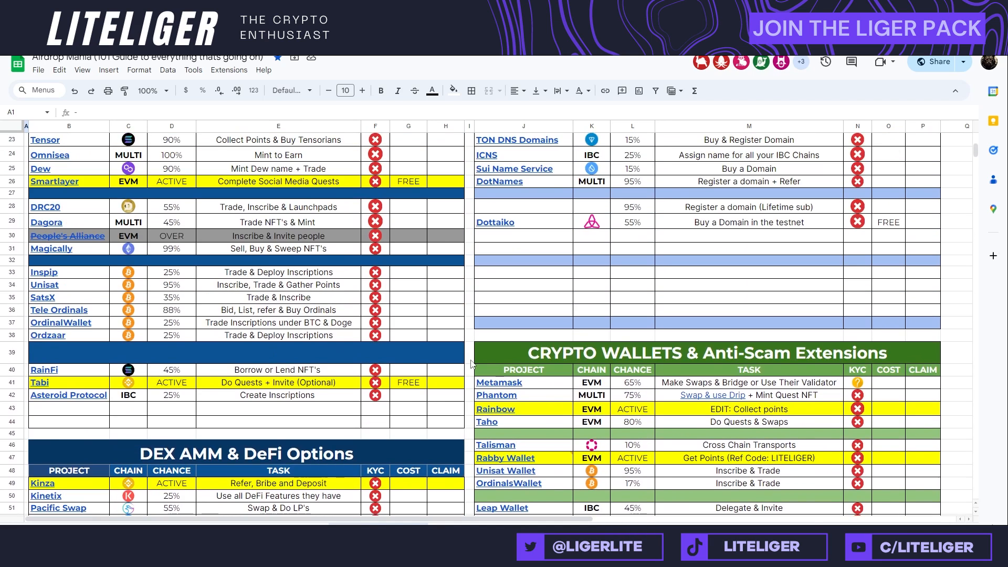
pyautogui.scroll(7, 473, 363)
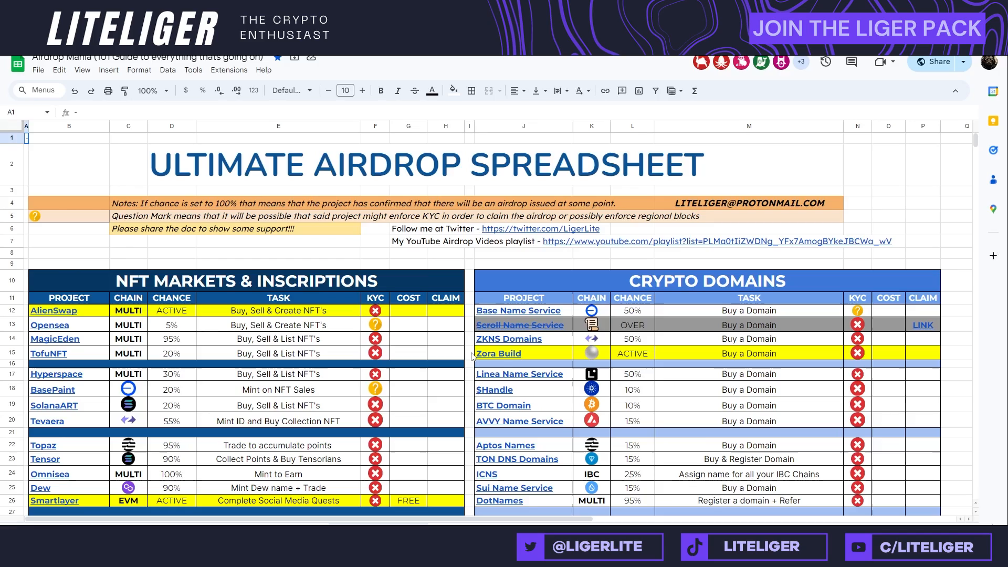
pyautogui.scroll(-8, 481, 366)
pyautogui.scroll(-20, 471, 357)
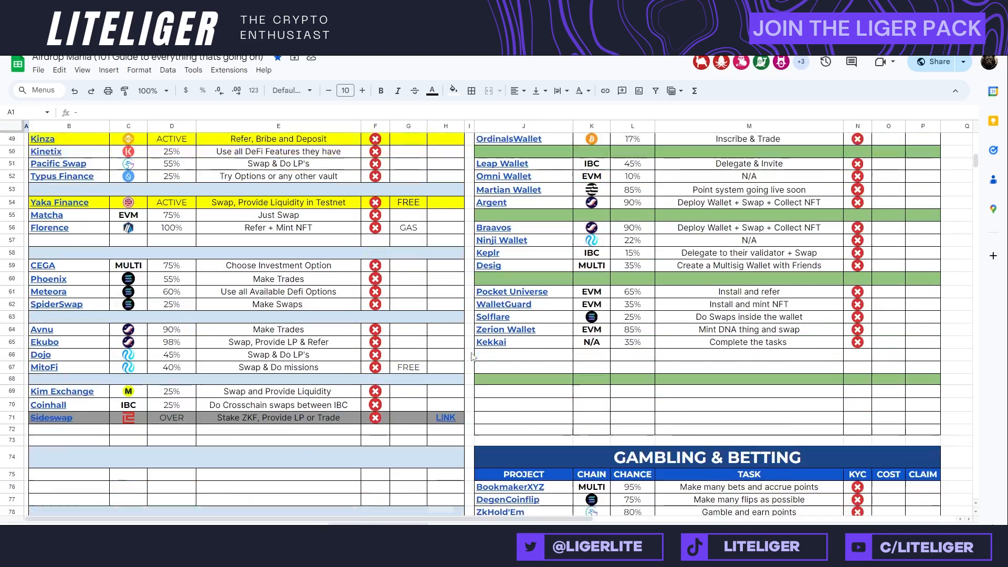
pyautogui.scroll(-10, 471, 357)
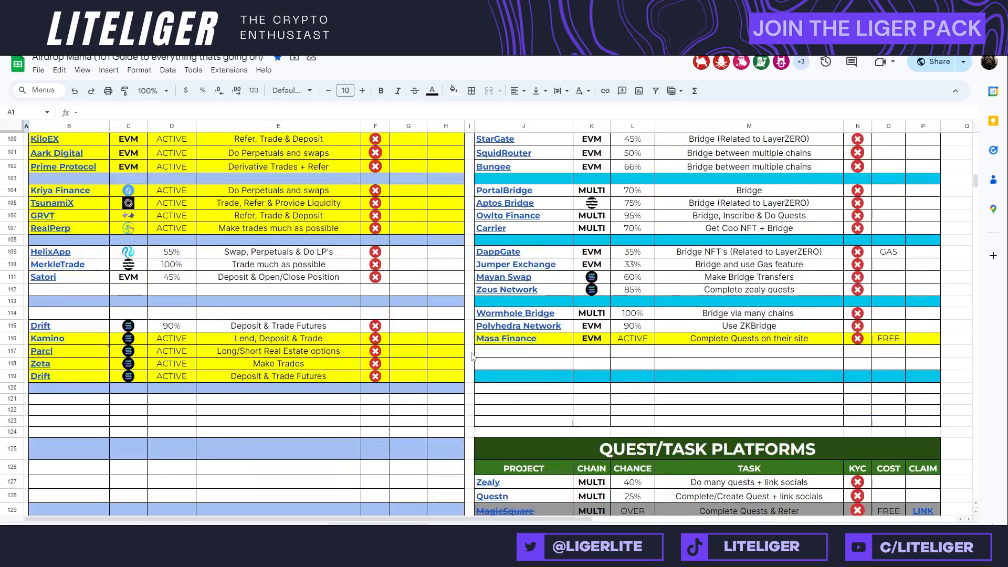
pyautogui.scroll(-4, 506, 357)
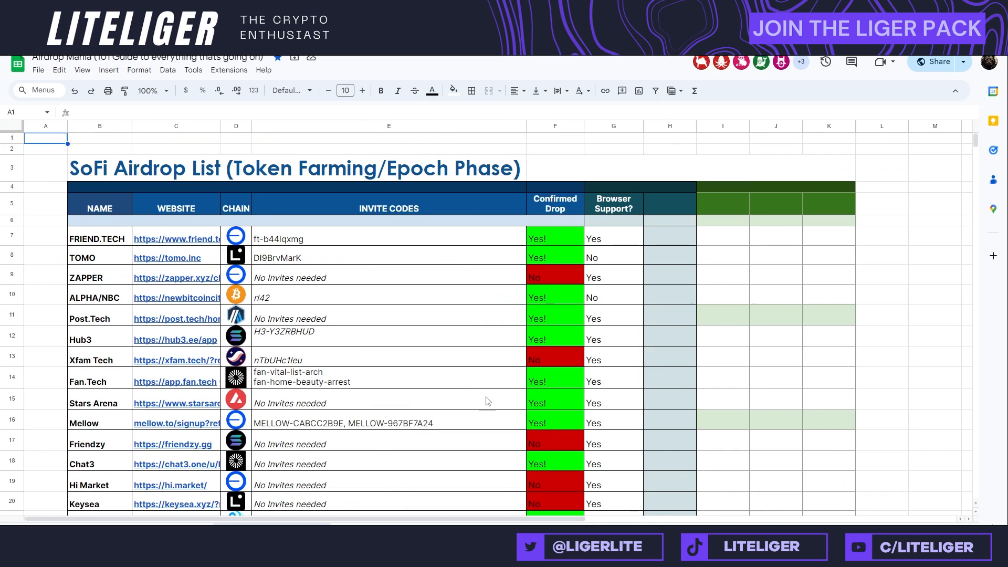
pyautogui.scroll(-5, 322, 355)
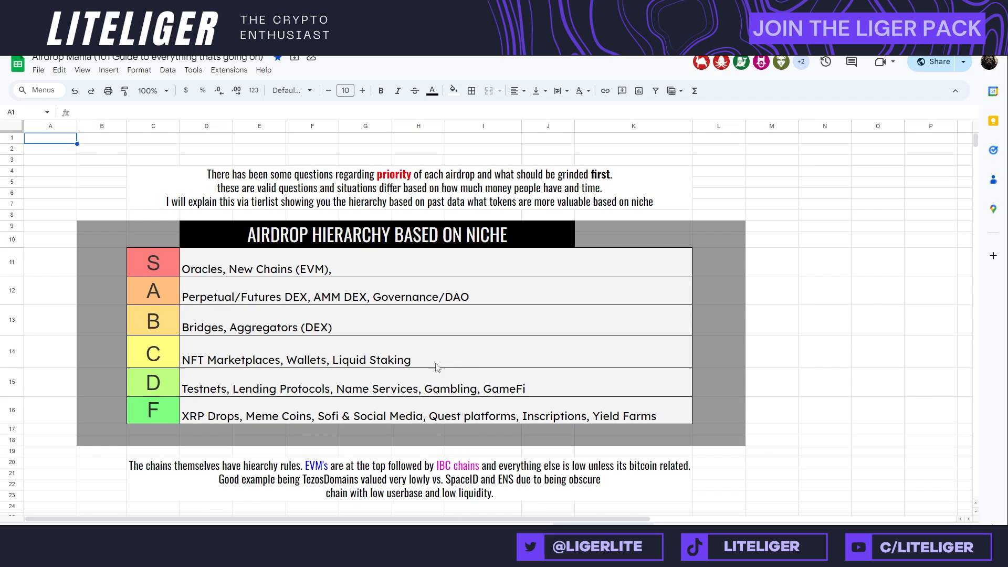
pyautogui.click(653, 525)
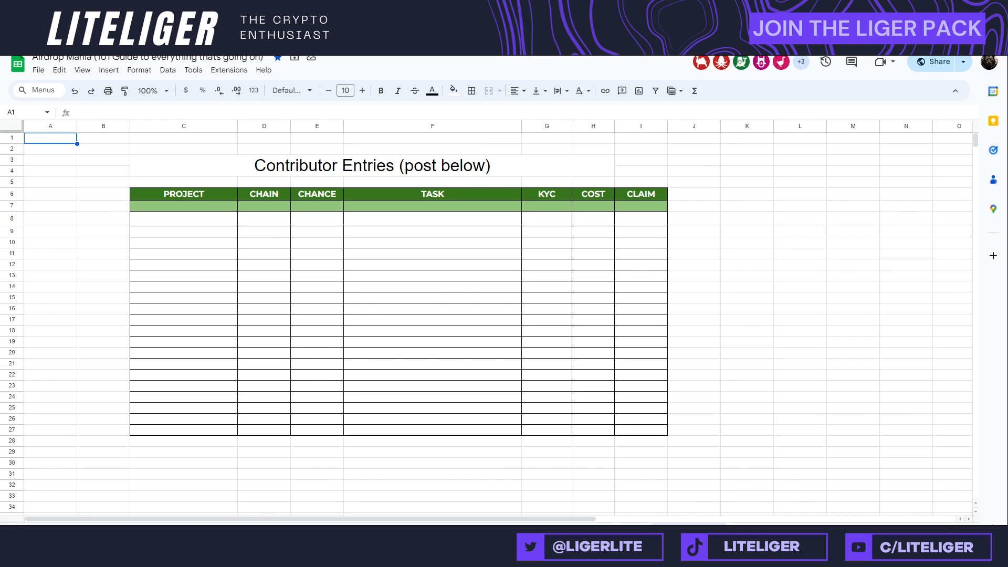
# Step: Open the spreadsheet's sheet of blockchain networks and examine the entries around MODE
pyautogui.click(142, 528)
pyautogui.scroll(-6, 460, 257)
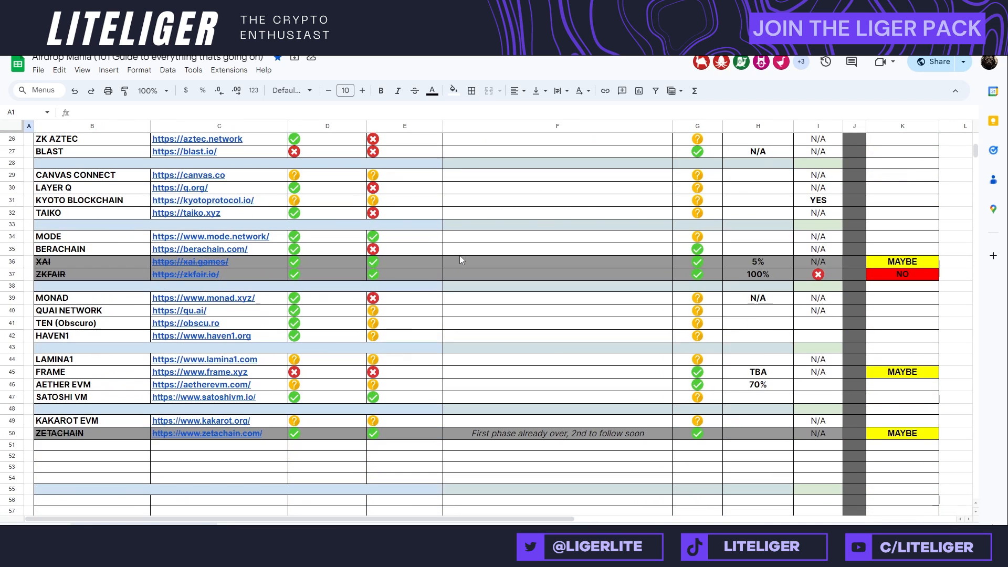
pyautogui.scroll(1, 460, 257)
pyautogui.scroll(5, 461, 260)
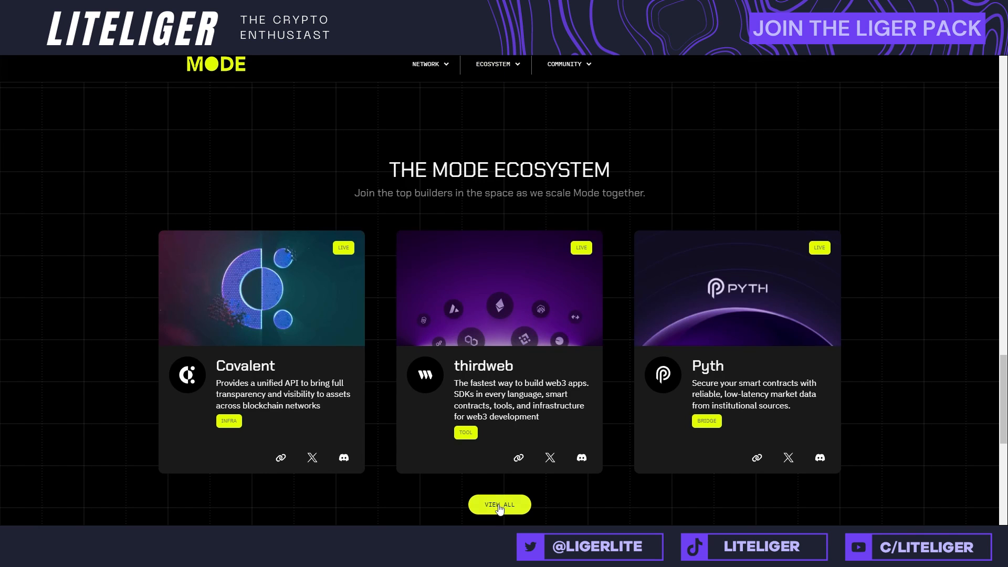
# Step: On the Mode website, filter the full ecosystem directory to bridge projects and open Mode Bridge
pyautogui.click(499, 506)
pyautogui.scroll(-3, 569, 350)
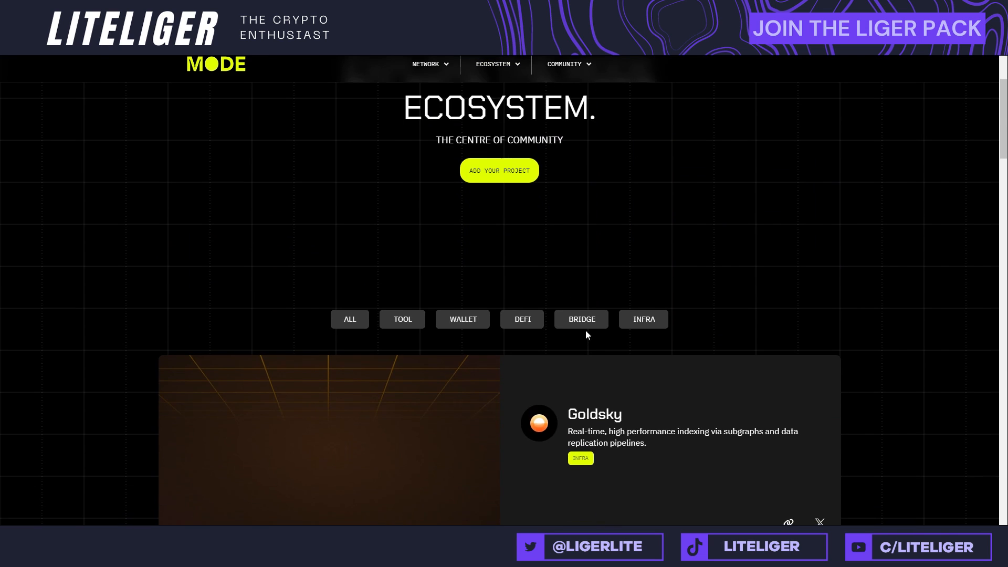
pyautogui.click(587, 326)
pyautogui.scroll(-4, 587, 294)
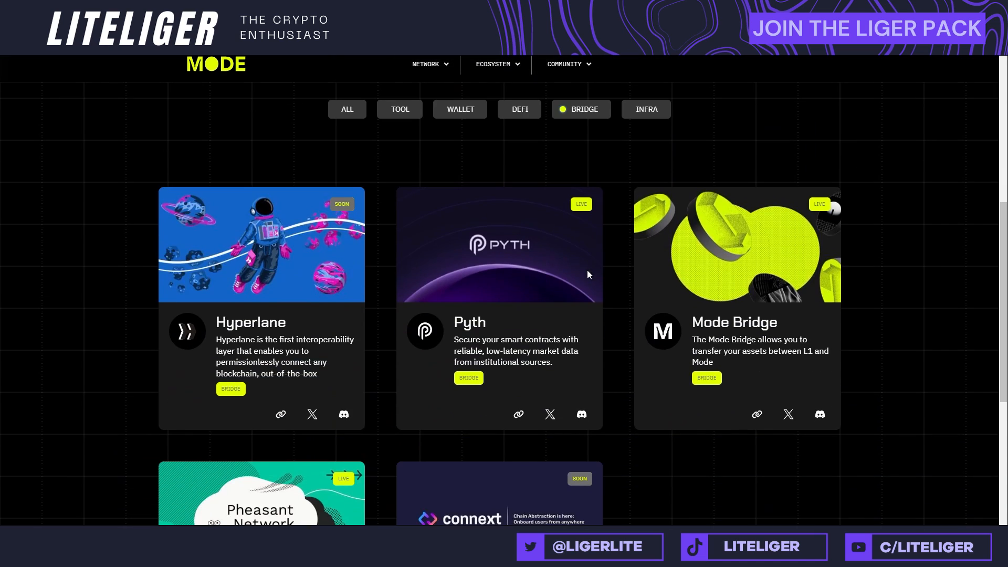
pyautogui.click(694, 383)
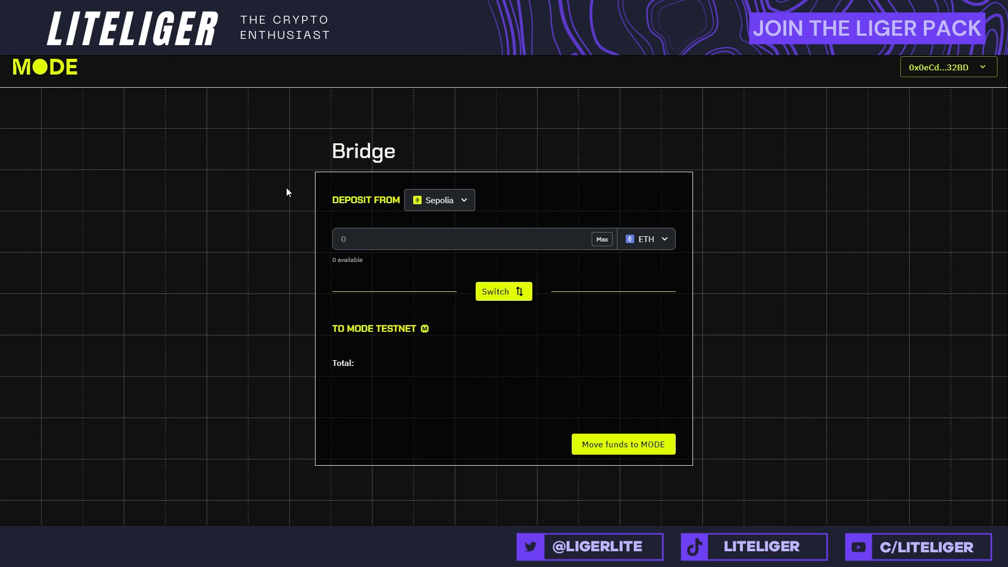
# Step: Check the source networks offered for deposits on the Mode testnet bridge and try its transfer direction switch
pyautogui.click(442, 201)
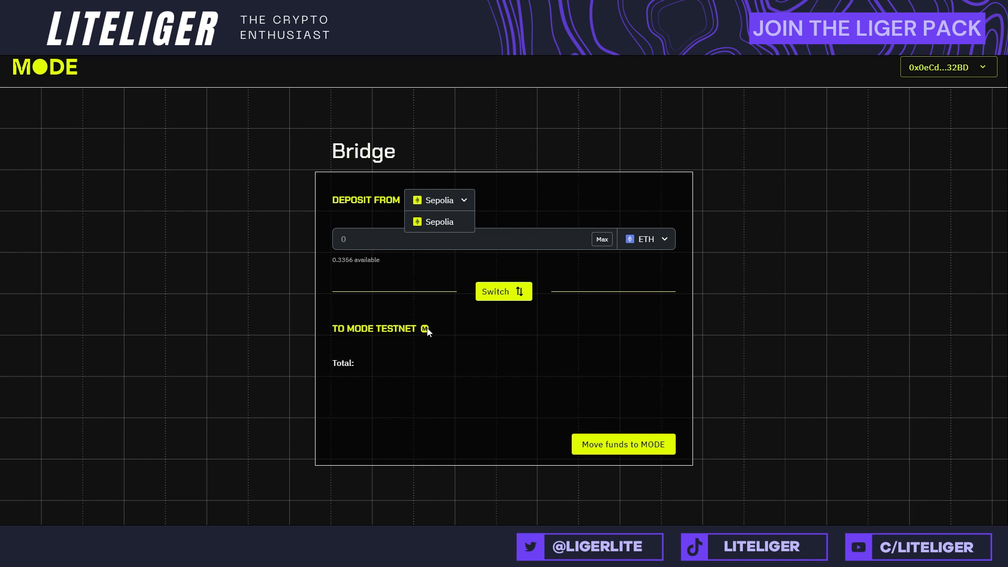
pyautogui.click(548, 193)
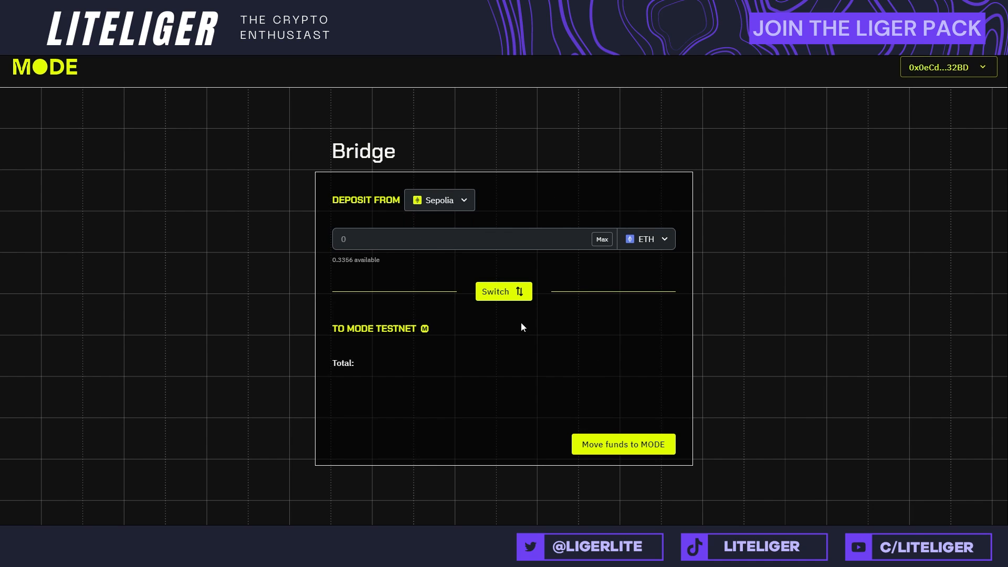
pyautogui.click(518, 290)
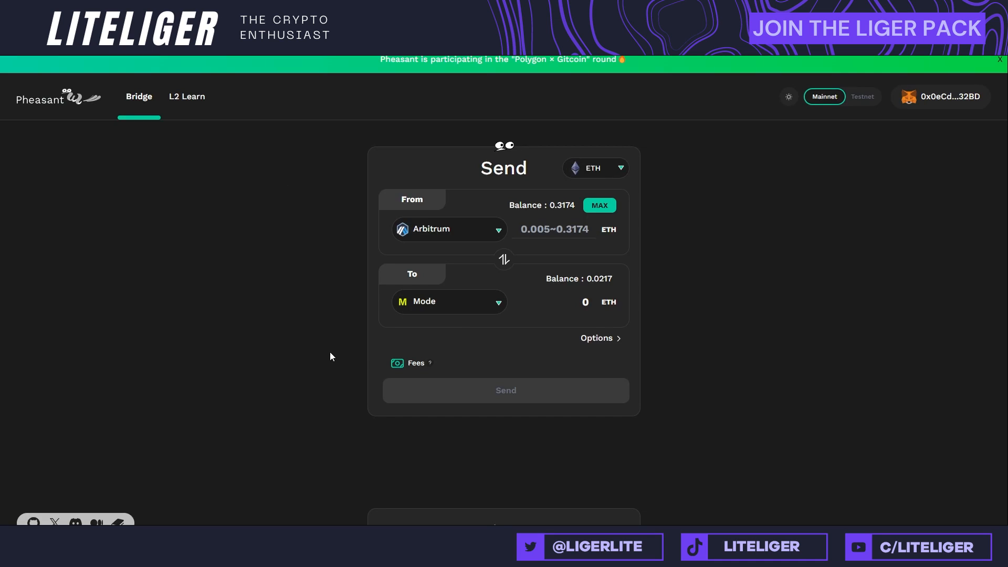
# Step: Dismiss the Polygon × Gitcoin announcement banner on the Pheasant bridge page
pyautogui.rightClick(371, 191)
pyautogui.click(353, 242)
pyautogui.click(1000, 60)
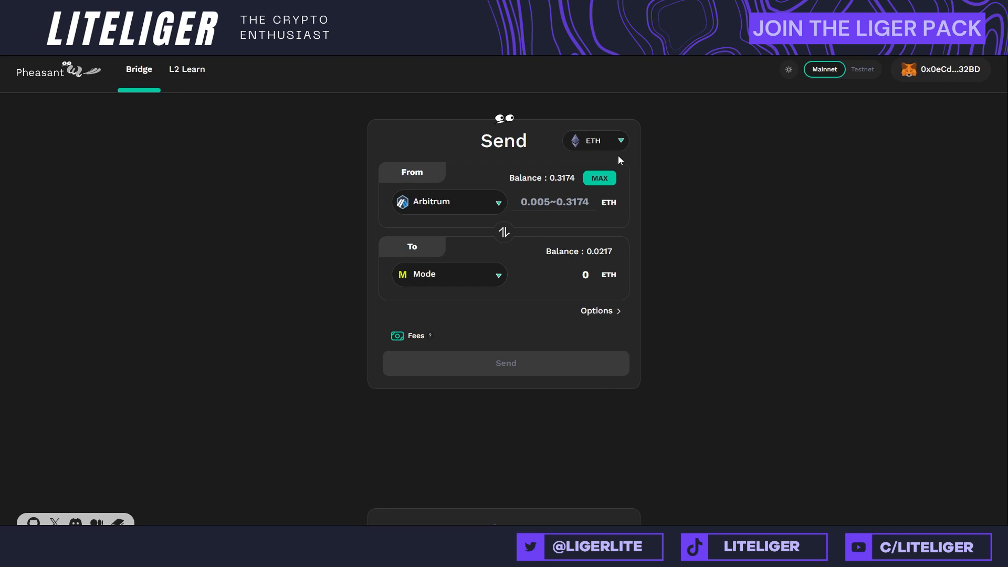
# Step: Review the available source networks and choose Arbitrum One for the transfer to Mode
pyautogui.click(479, 200)
pyautogui.scroll(-3, 525, 270)
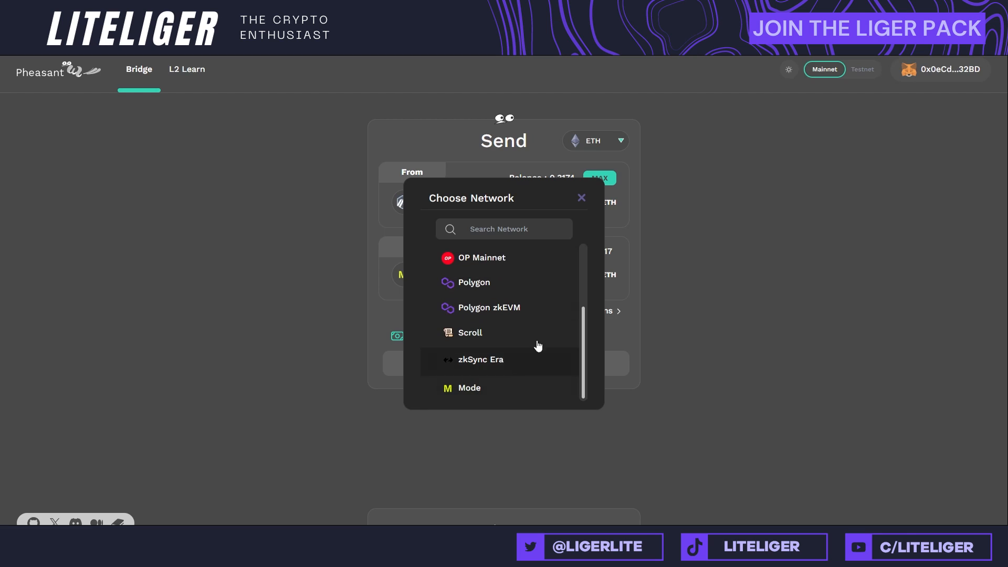
pyautogui.scroll(2, 504, 361)
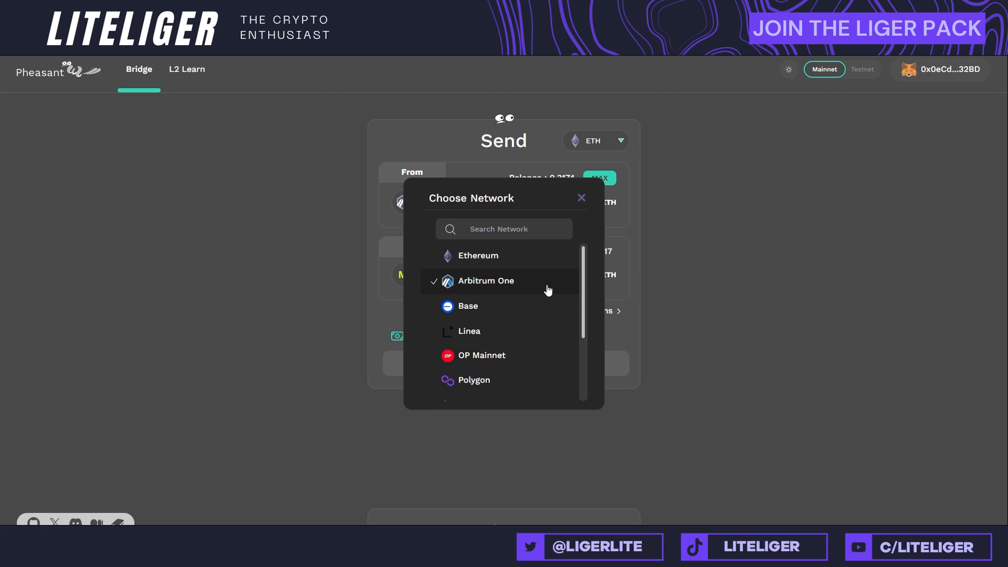
pyautogui.click(547, 284)
# Step: Set the transfer amount to 0.02 ETH, check the receiving address option and submit the bridge transfer
pyautogui.click(553, 206)
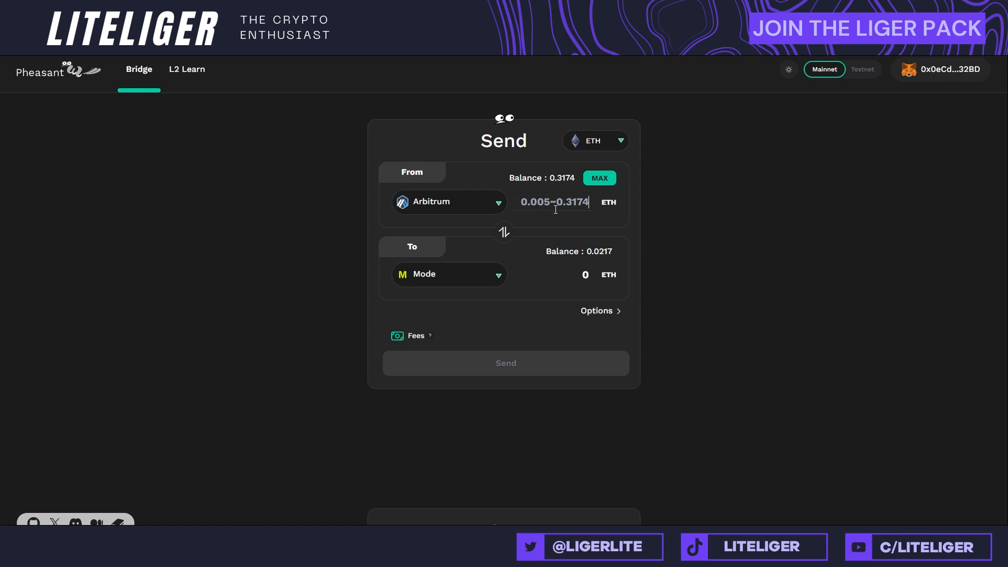
pyautogui.write('0.02')
pyautogui.click(620, 315)
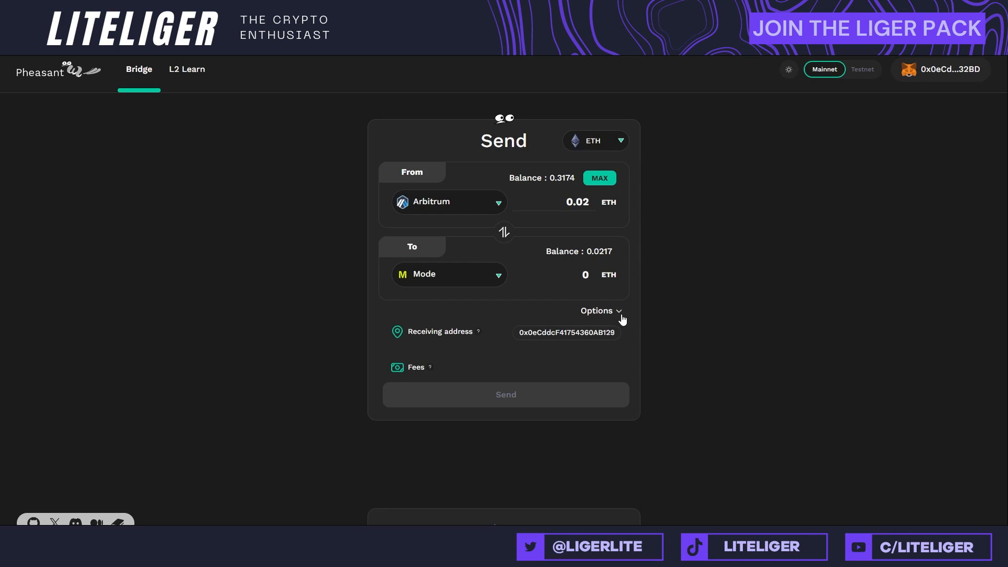
pyautogui.click(619, 313)
pyautogui.click(561, 371)
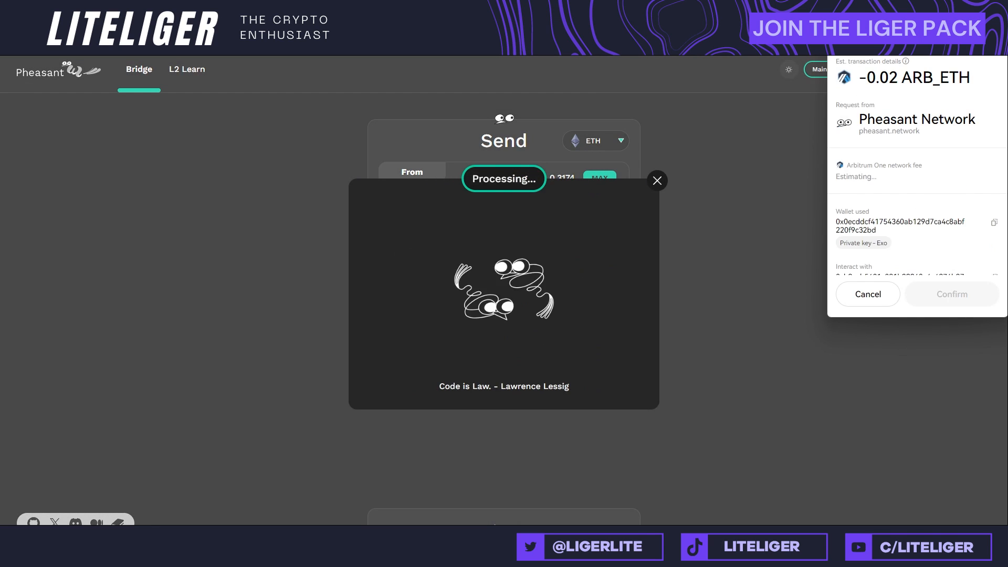
# Step: Confirm the 0.02 ETH bridge transaction in the wallet and dismiss the acceptance notice
pyautogui.moveTo(673, 130); pyautogui.dragTo(441, 130)
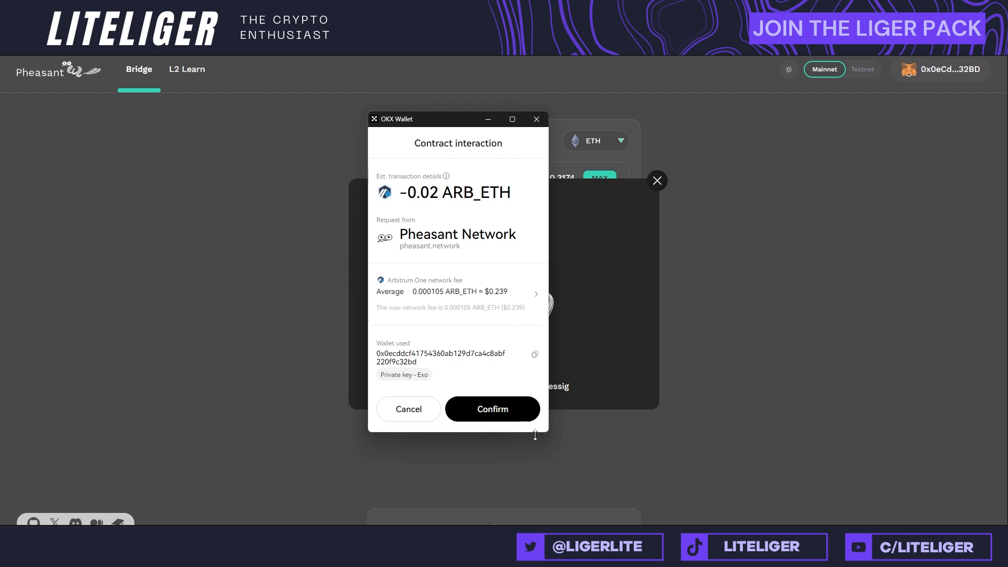
pyautogui.click(497, 415)
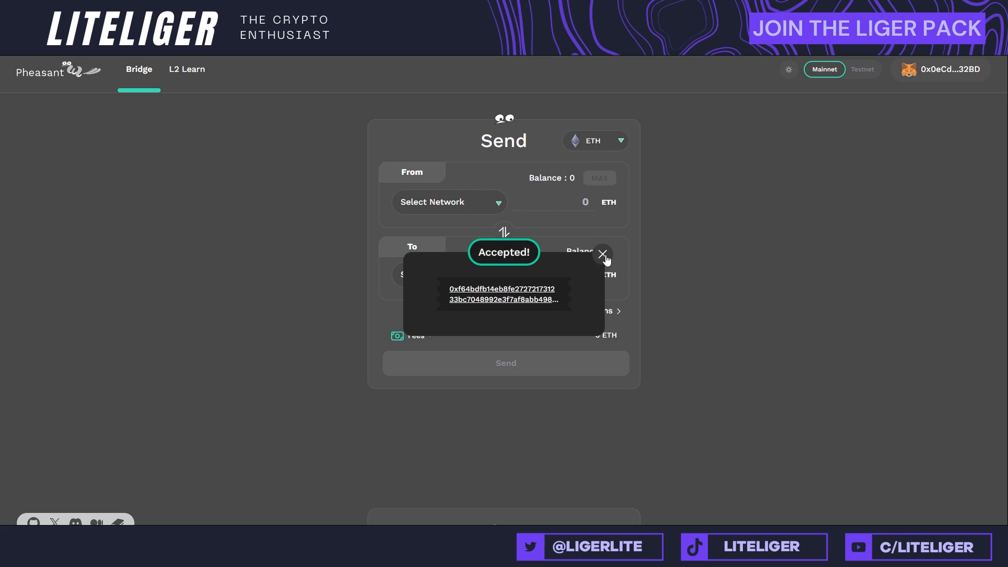
pyautogui.click(602, 254)
pyautogui.click(591, 139)
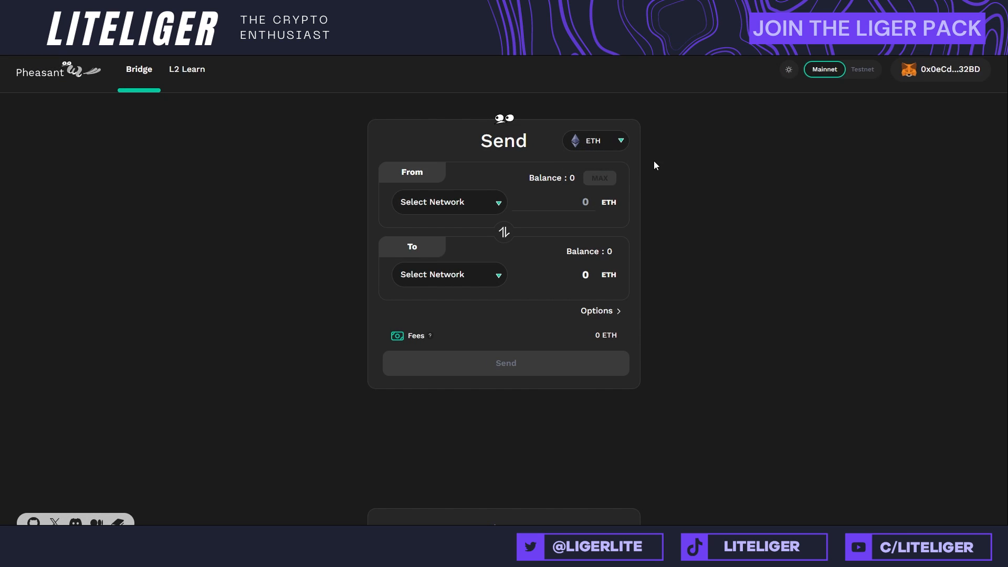
# Step: Examine the bridge's transfer history for the Arbitrum to Mode transfer and earlier entries, and collapse it again
pyautogui.click(621, 517)
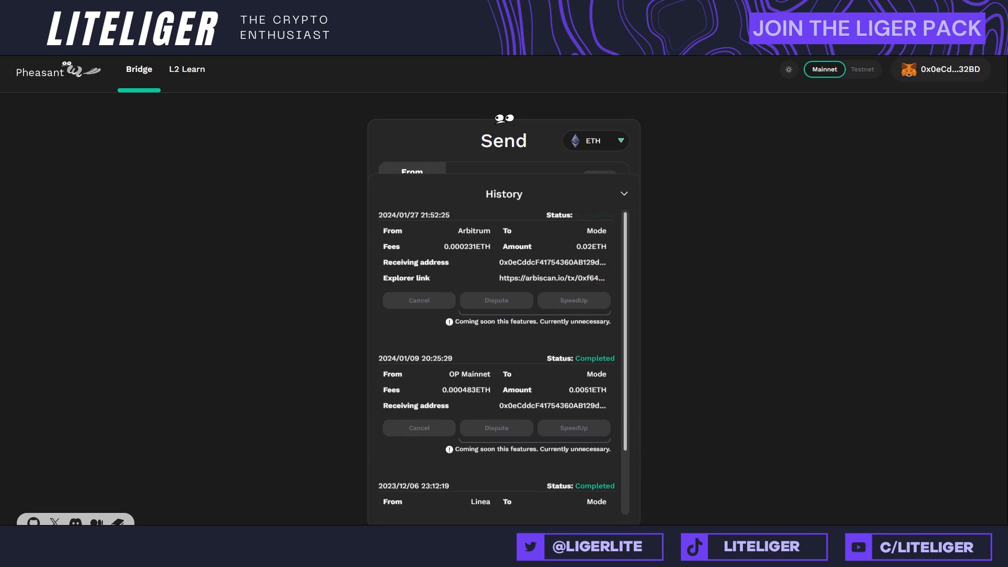
pyautogui.scroll(-3, 568, 348)
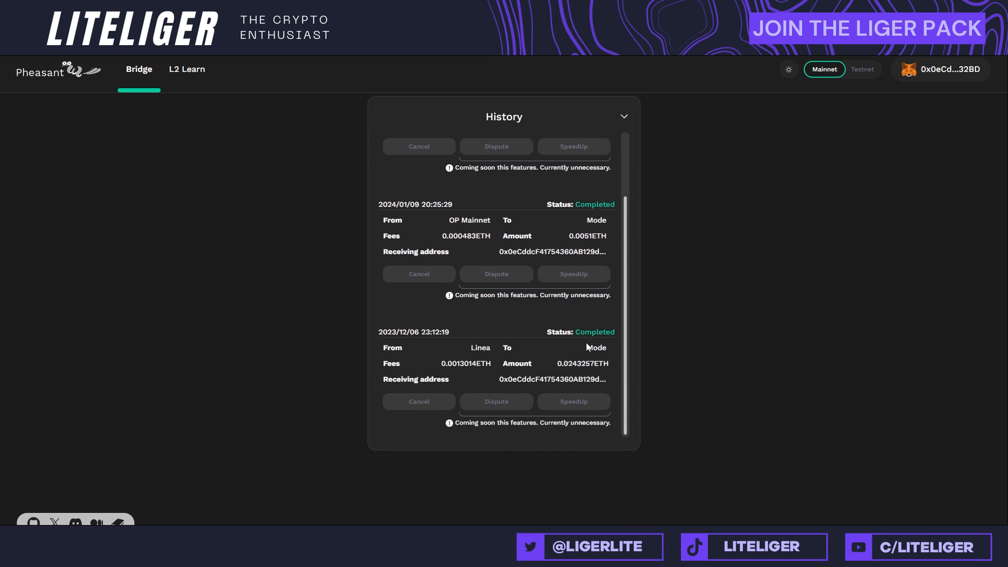
pyautogui.scroll(5, 463, 285)
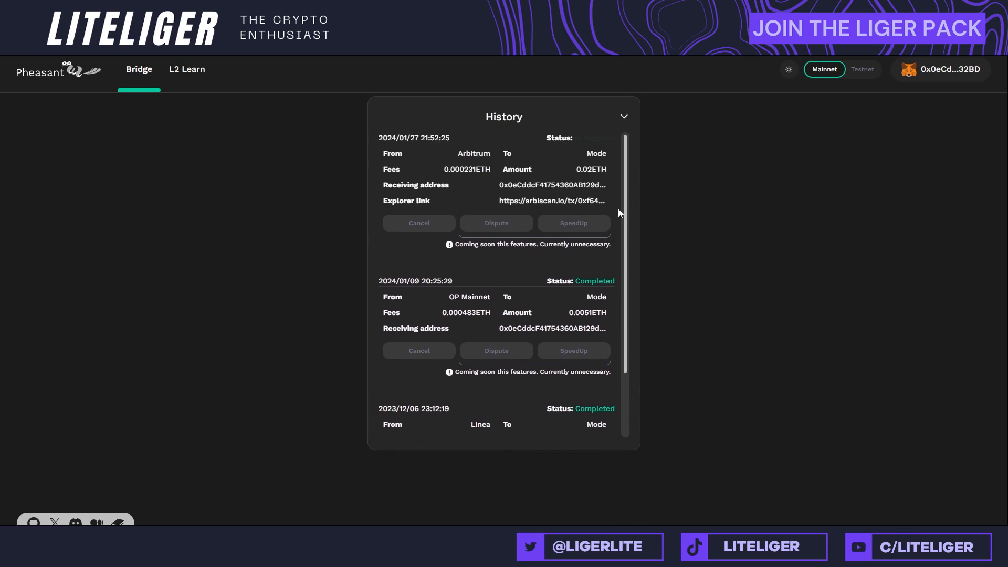
pyautogui.click(623, 116)
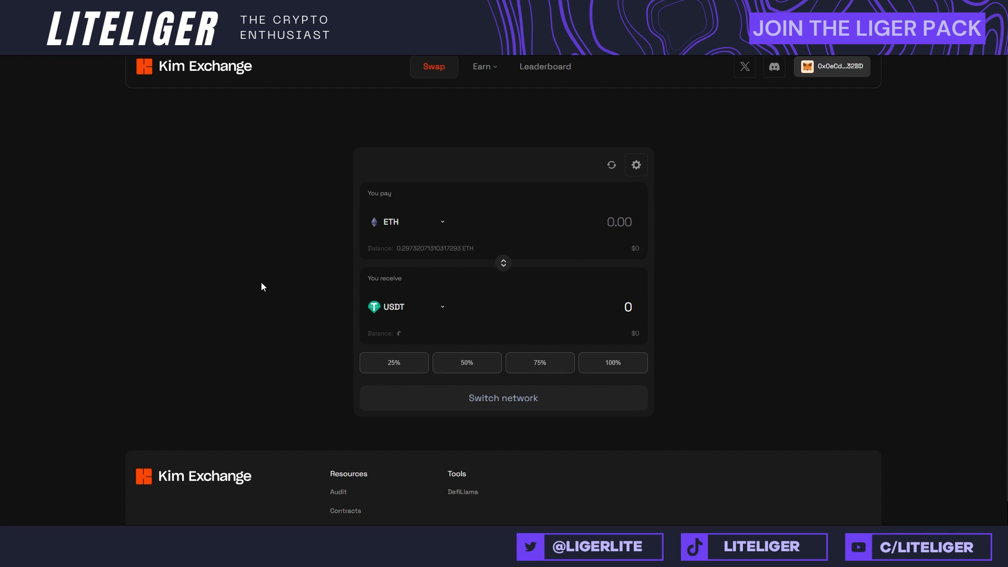
# Step: On Kim Exchange, choose USDC as the token to pay and switch the wallet to the Mode network
pyautogui.scroll(-1, 260, 282)
pyautogui.scroll(1, 261, 282)
pyautogui.click(443, 224)
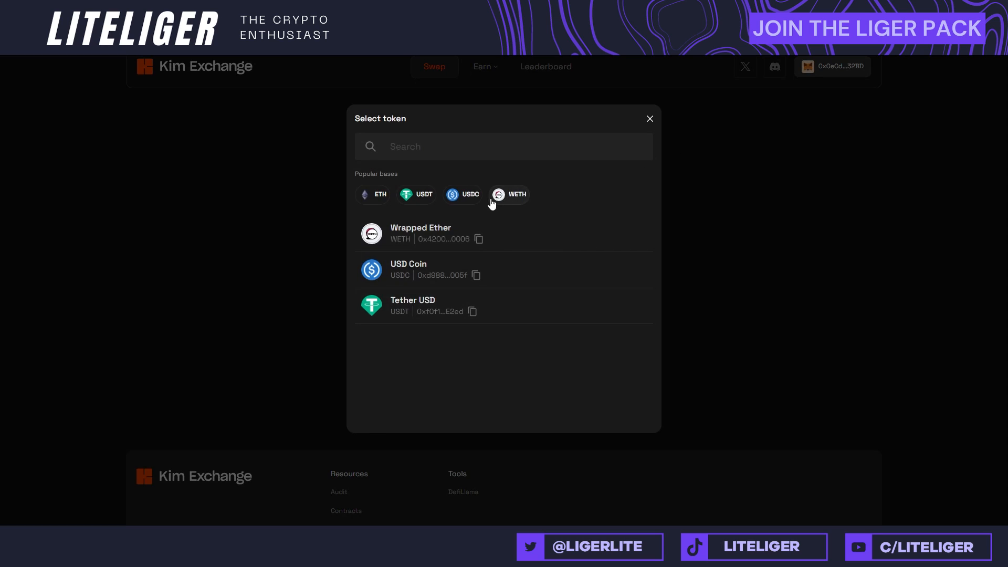
pyautogui.click(535, 272)
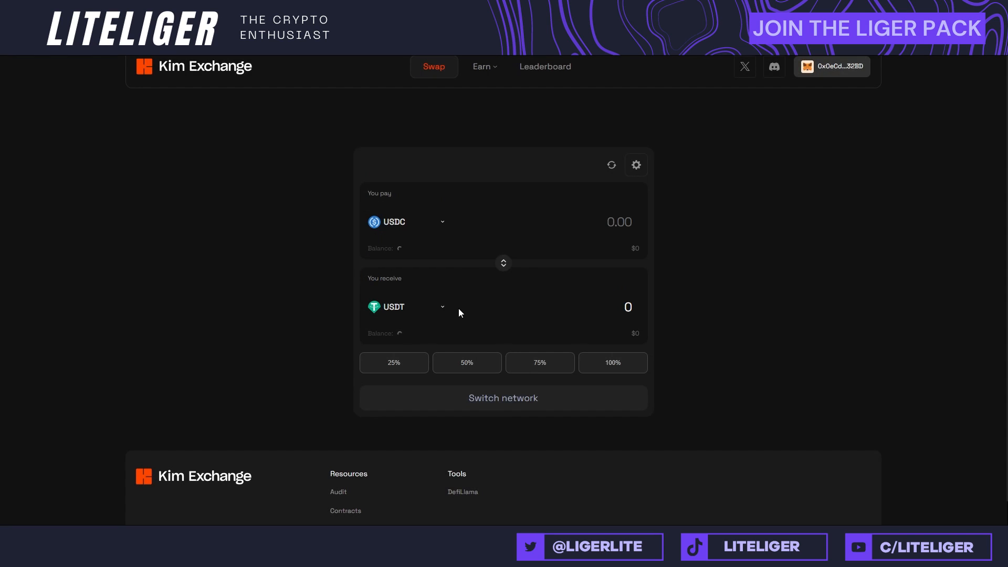
pyautogui.click(502, 401)
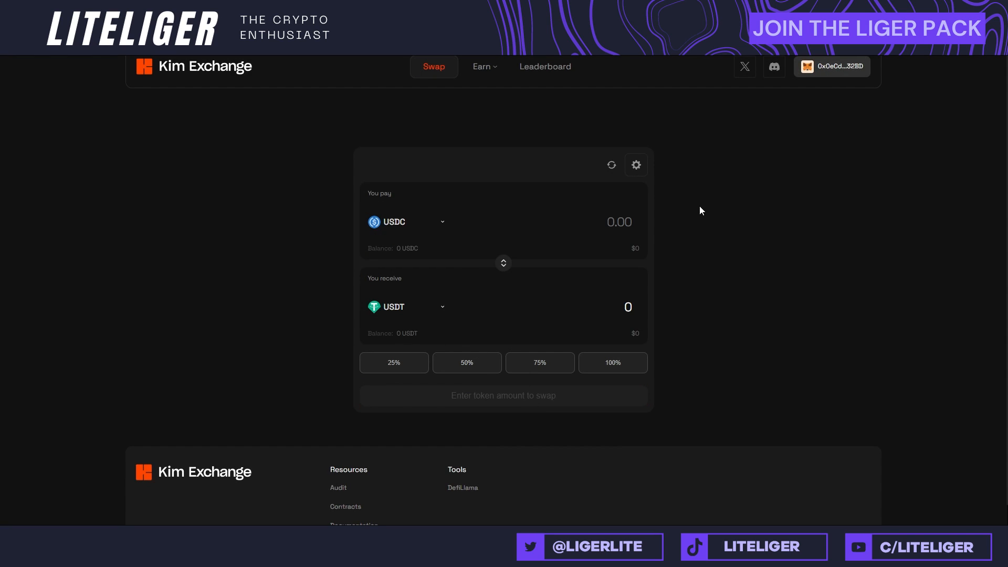
# Step: Change the paying token to ETH, swap 0.008 ETH for USDT and confirm the transaction in the wallet
pyautogui.click(426, 236)
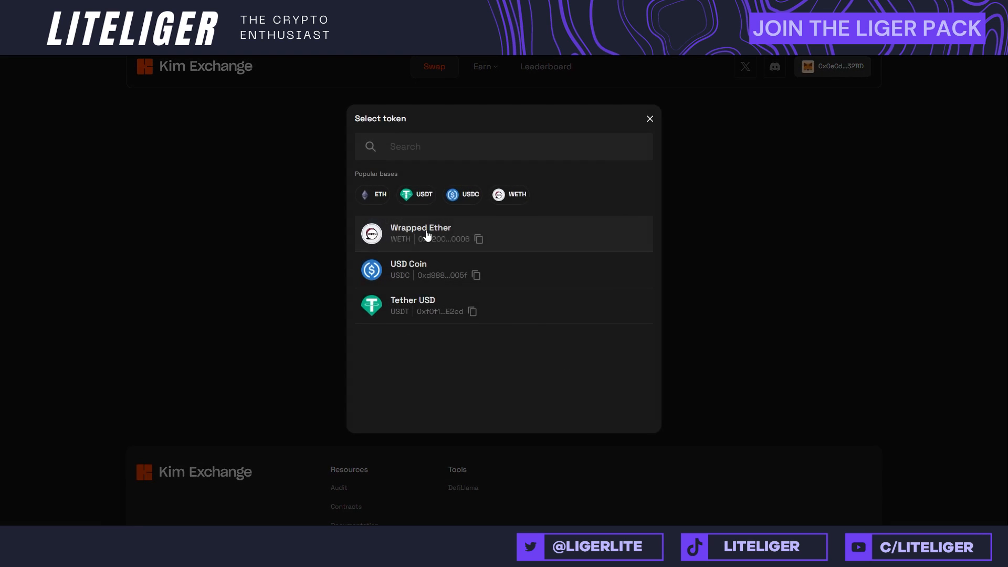
pyautogui.click(381, 196)
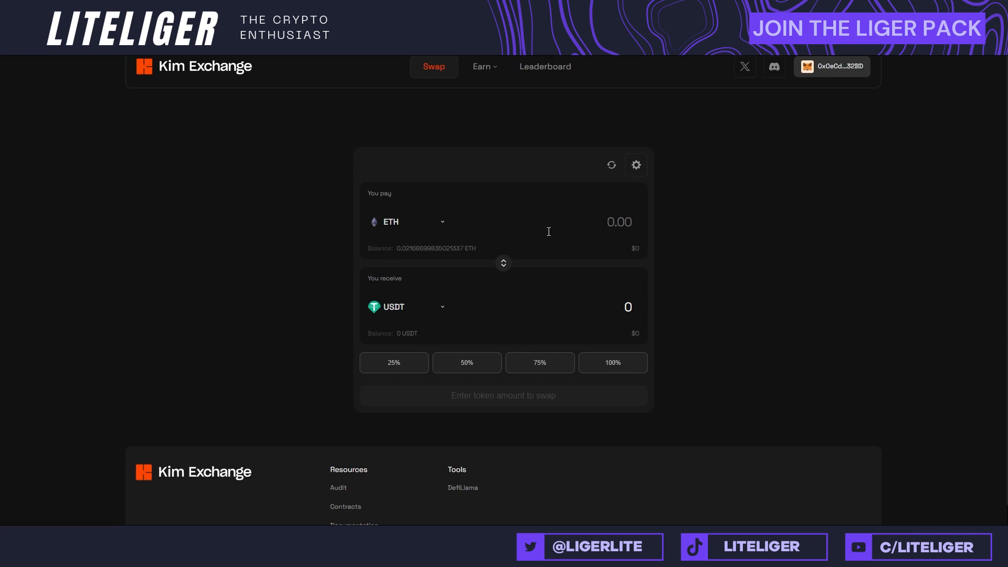
pyautogui.write('0.01')
pyautogui.press('BackSpace')
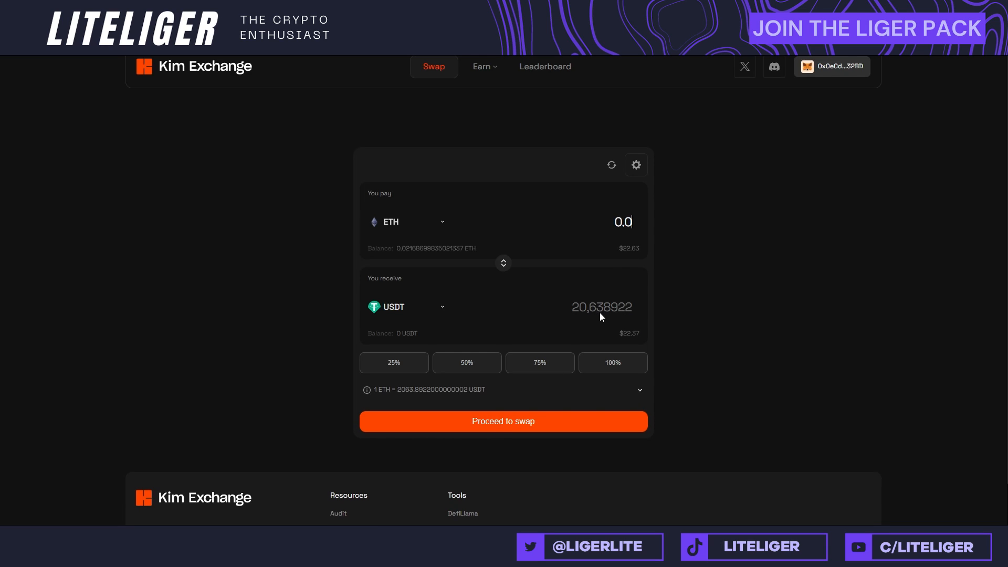
pyautogui.write('08')
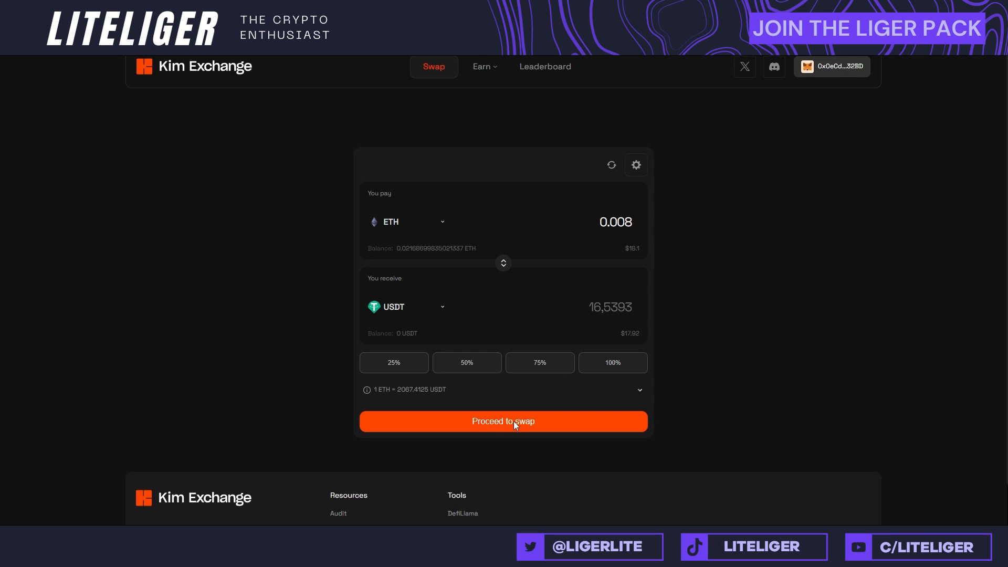
pyautogui.click(513, 421)
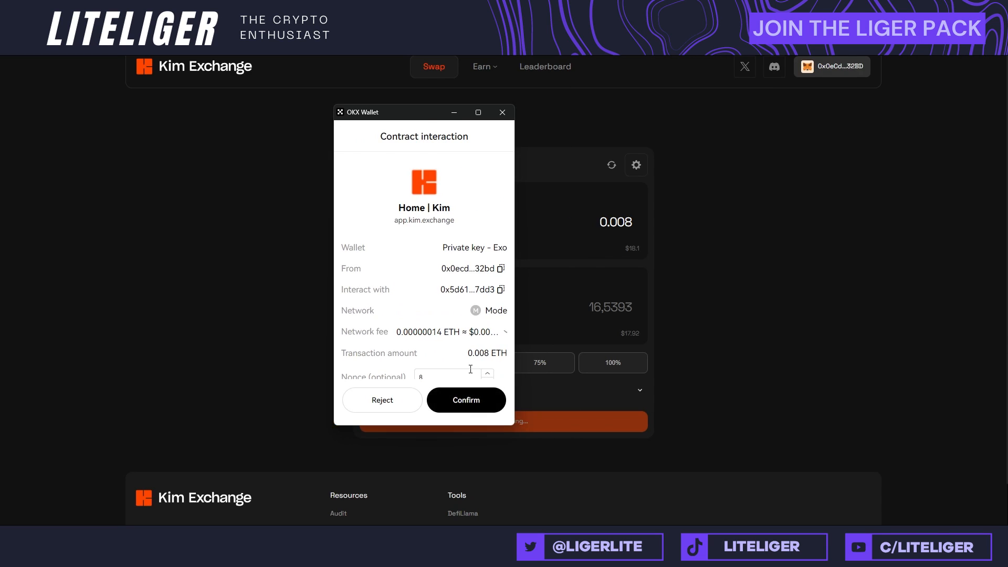
pyautogui.click(436, 399)
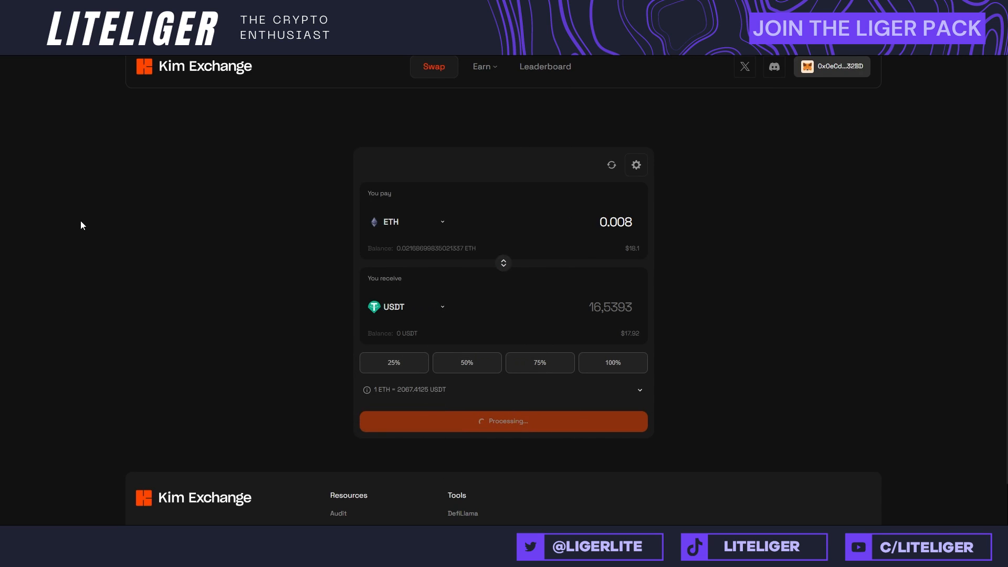
# Step: Browse the exchange's liquidity pools and examine the details and chart of the ETH-USDT pool
pyautogui.scroll(-1, 499, 218)
pyautogui.scroll(1, 500, 219)
pyautogui.click(491, 69)
pyautogui.click(581, 299)
pyautogui.click(493, 74)
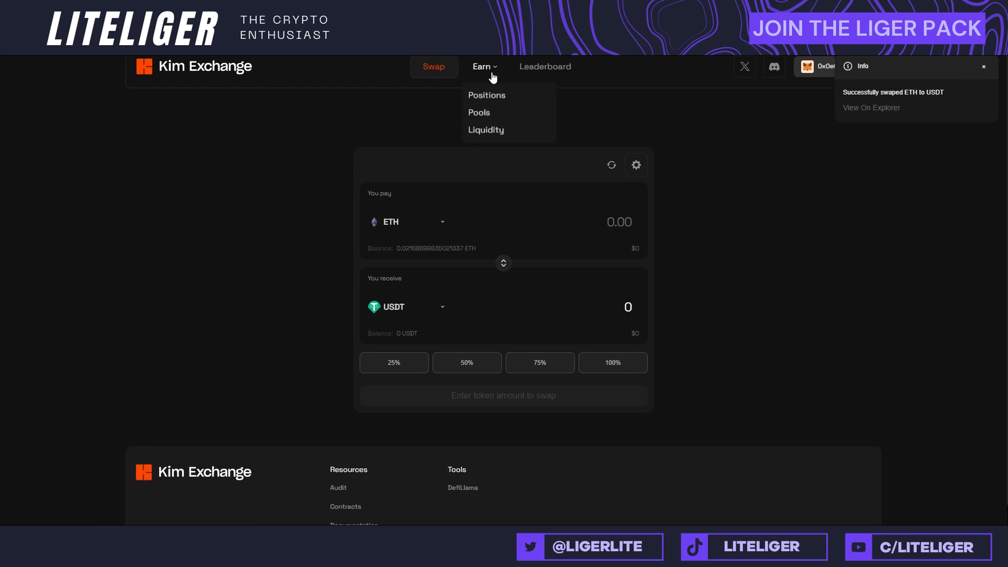
pyautogui.click(482, 113)
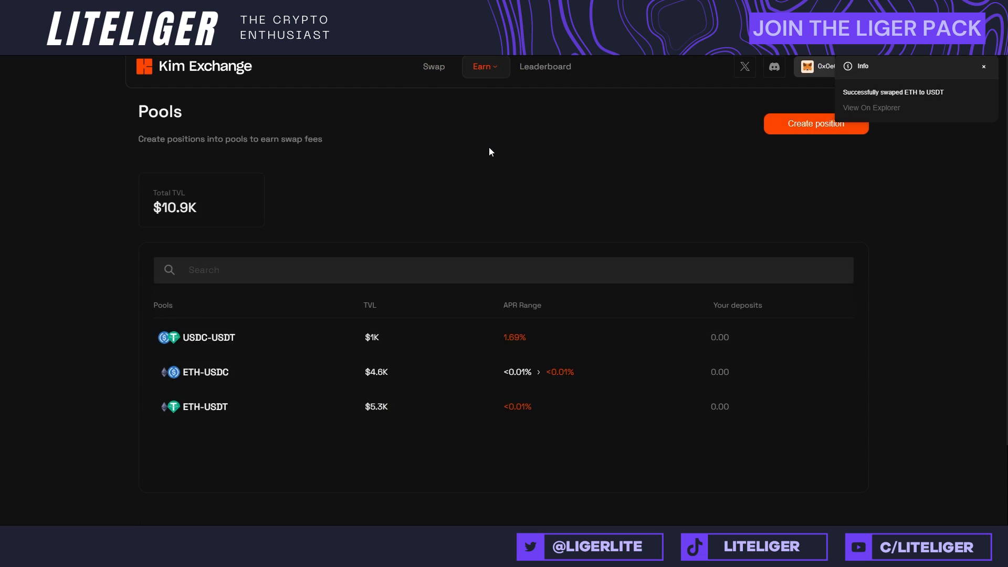
pyautogui.click(322, 403)
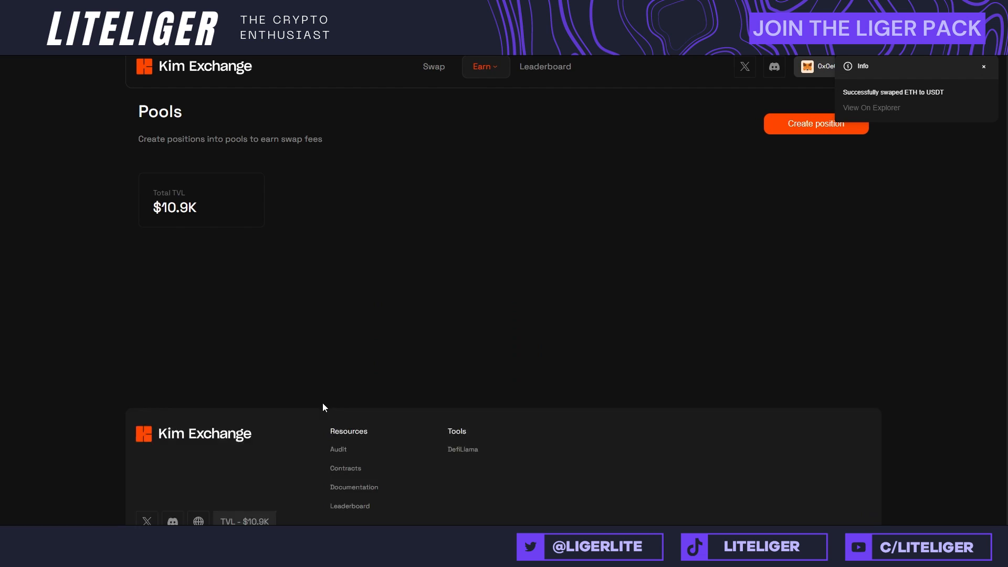
pyautogui.scroll(-5, 462, 322)
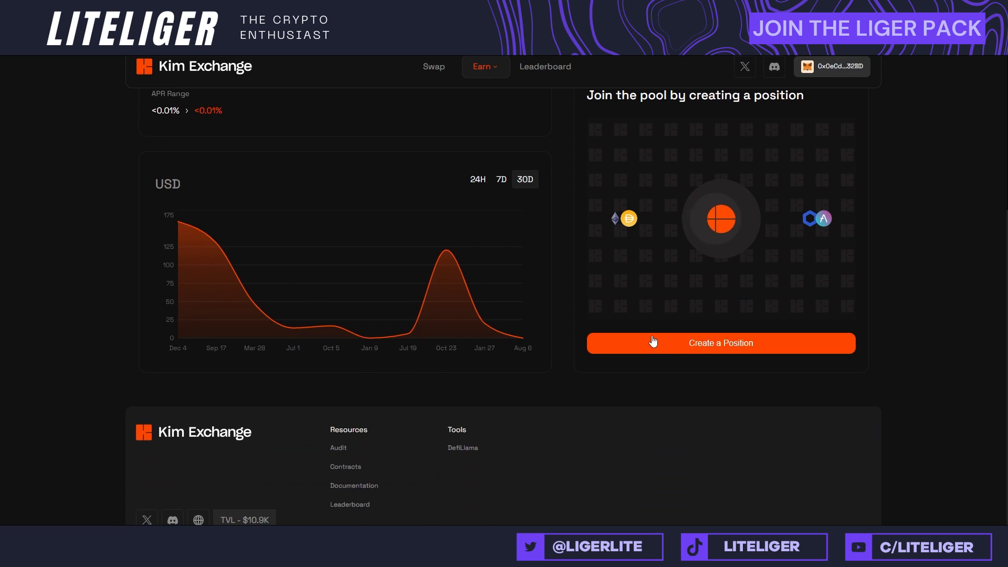
pyautogui.scroll(4, 698, 352)
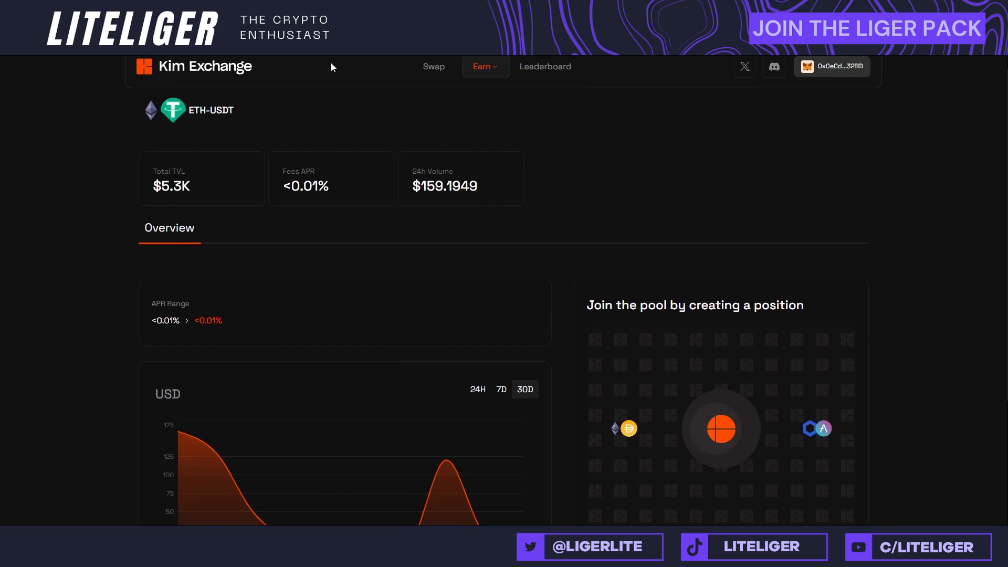
# Step: Start a new liquidity position from the positions page with 16 USDT as the first token and ETH as the second
pyautogui.click(484, 66)
pyautogui.click(481, 97)
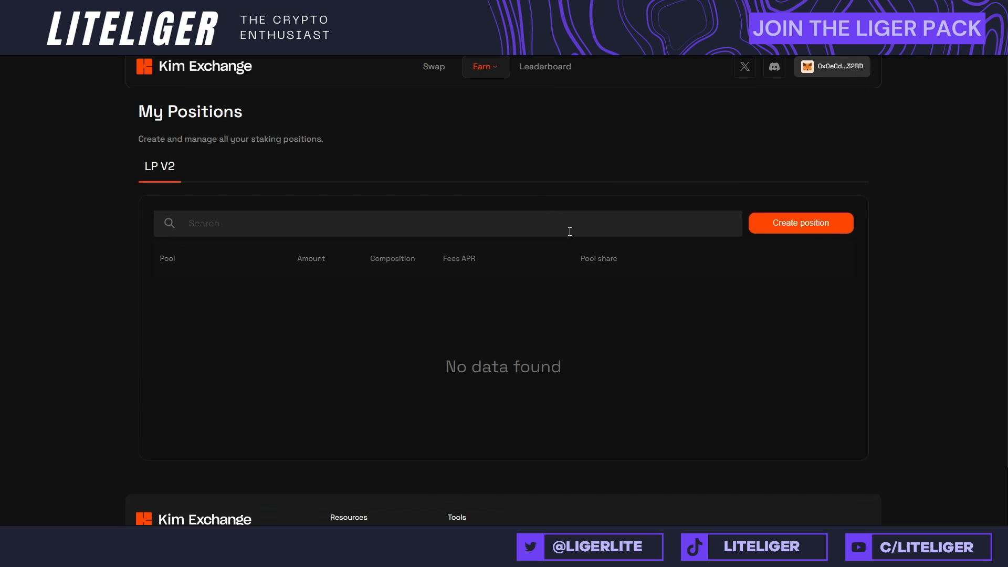
pyautogui.click(832, 230)
pyautogui.click(326, 241)
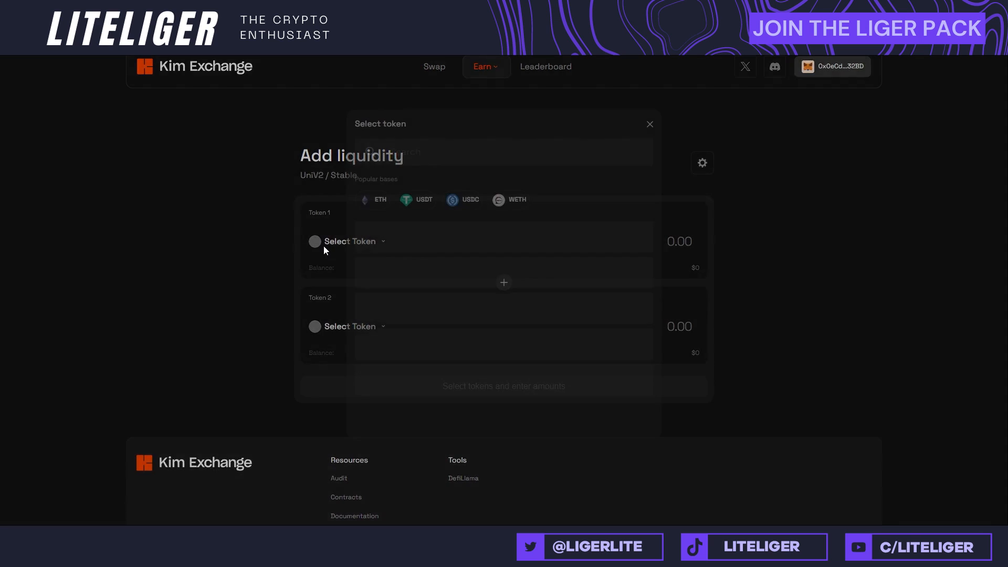
pyautogui.click(498, 271)
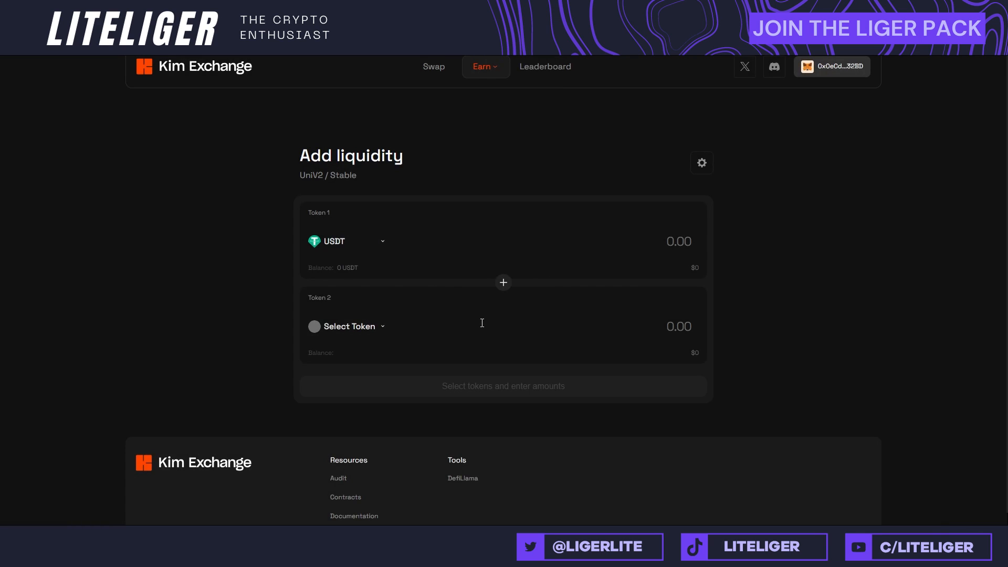
pyautogui.click(677, 255)
pyautogui.write('16')
pyautogui.click(393, 326)
pyautogui.click(457, 227)
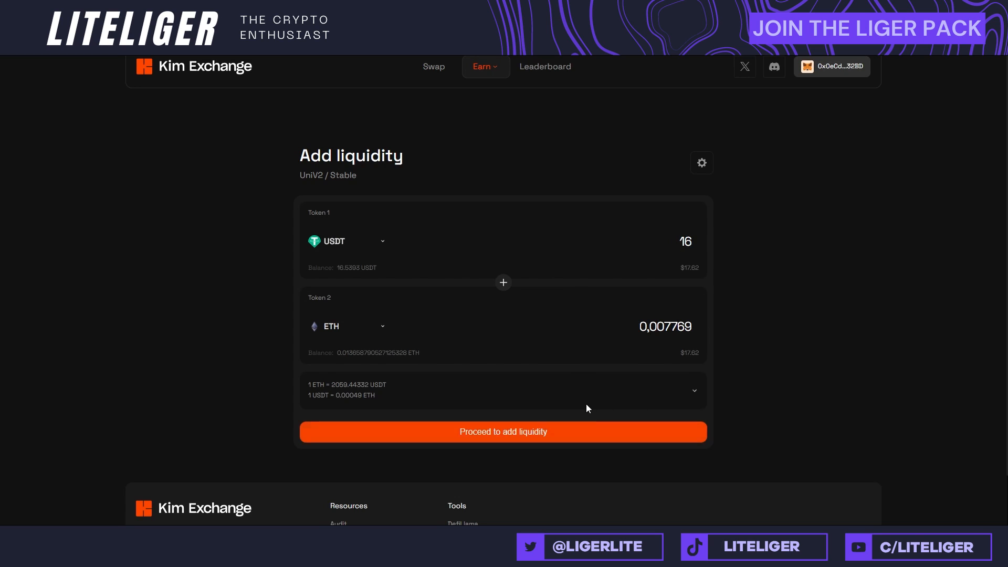
# Step: Submit the liquidity position and approve the spending of 16 USDT in the wallet
pyautogui.click(620, 432)
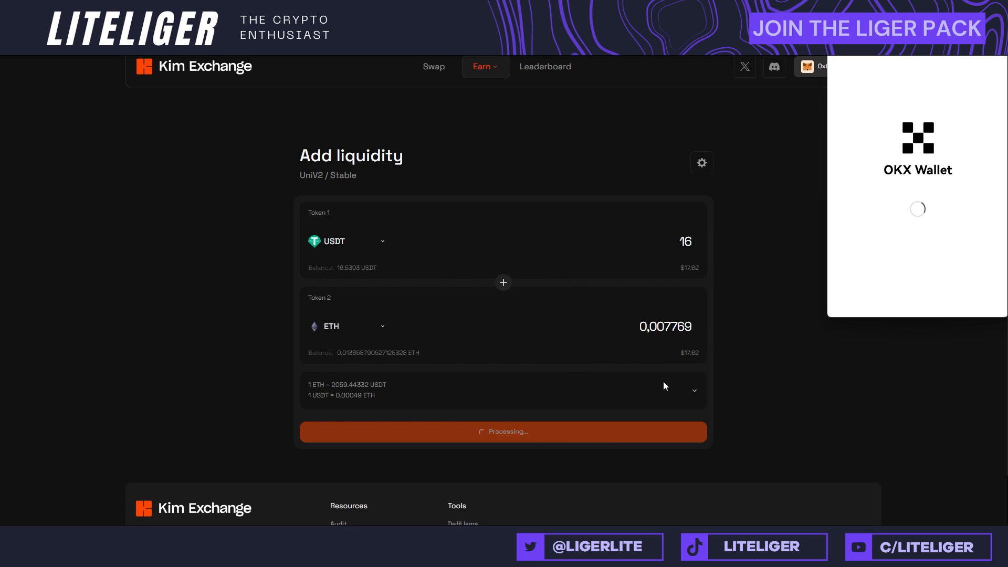
pyautogui.scroll(-1, 517, 380)
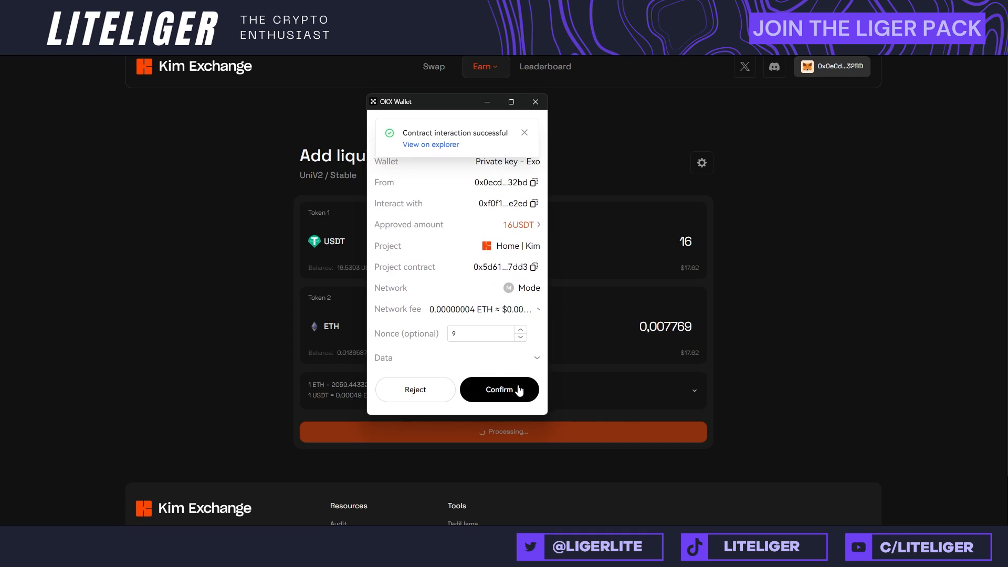
pyautogui.click(518, 387)
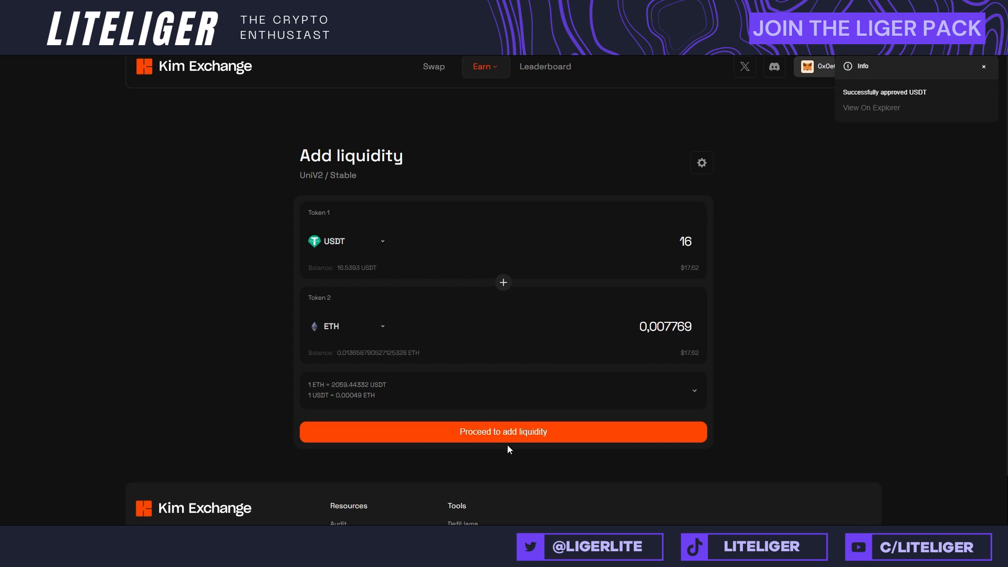
# Step: Add the USDT and ETH liquidity to the pool and confirm the contract interaction in the wallet
pyautogui.click(515, 423)
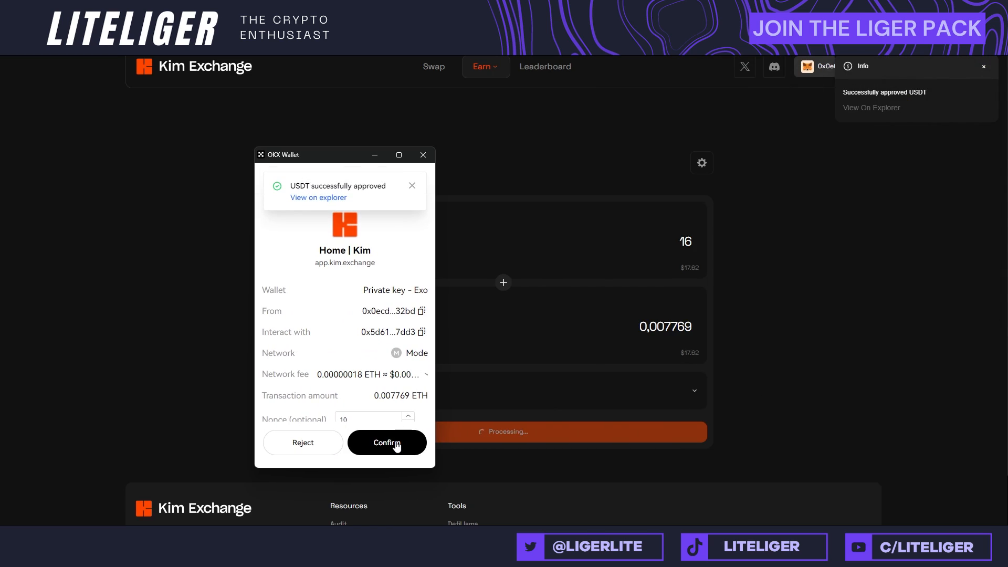
pyautogui.click(396, 445)
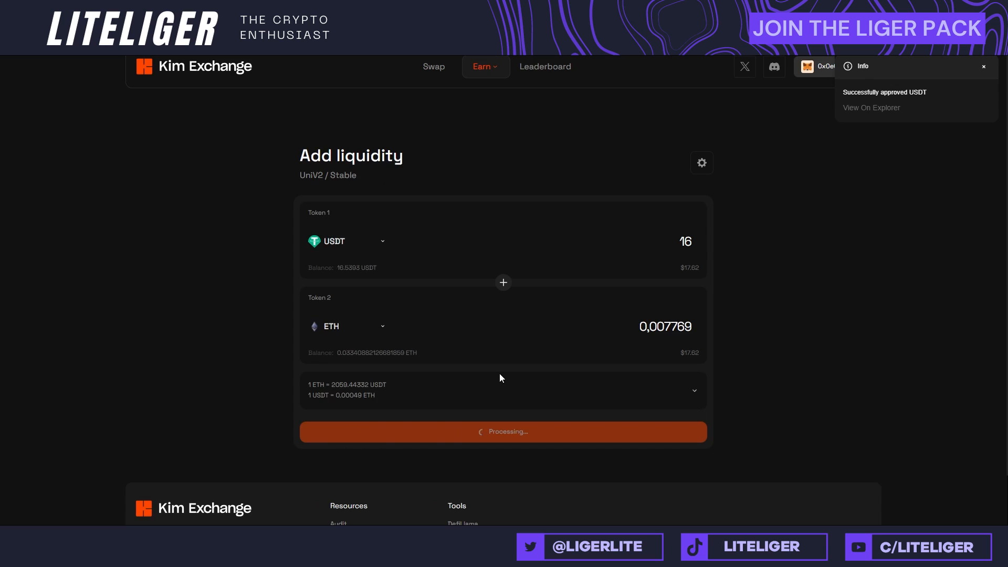
pyautogui.scroll(-2, 499, 378)
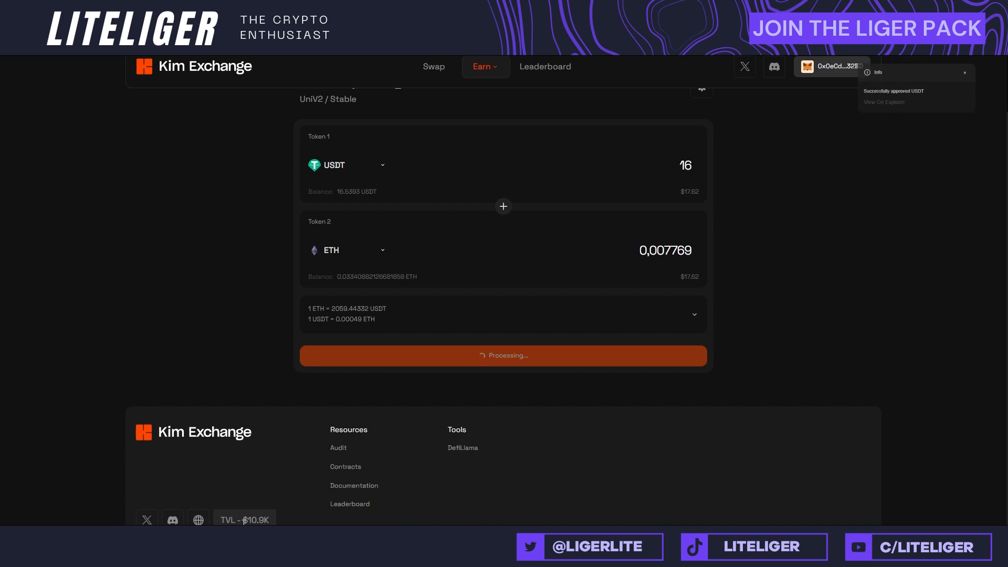
pyautogui.scroll(2, 296, 364)
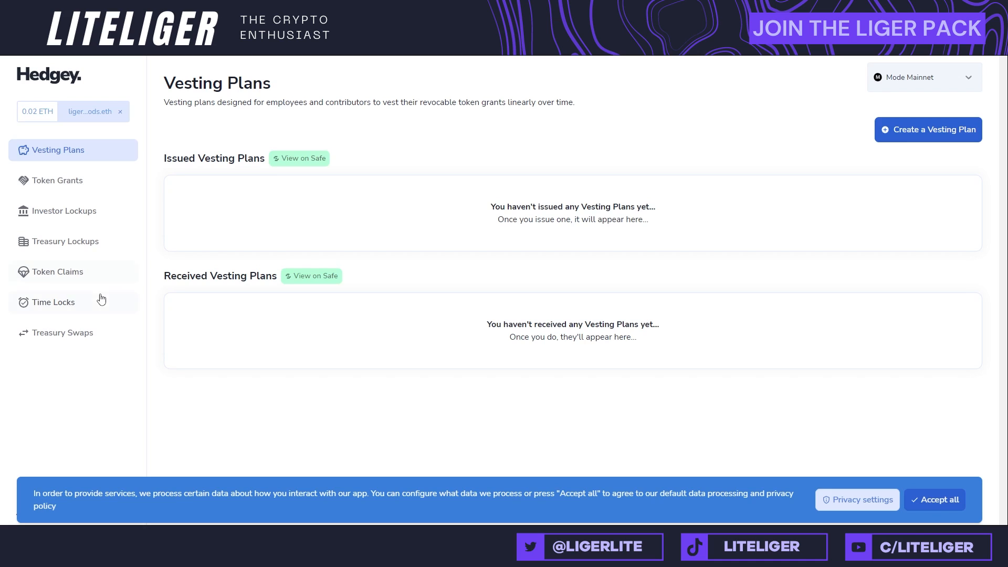
# Step: Begin a new time lock with Wrapped Ether (WETH) as the token and accept all data-processing terms
pyautogui.click(61, 303)
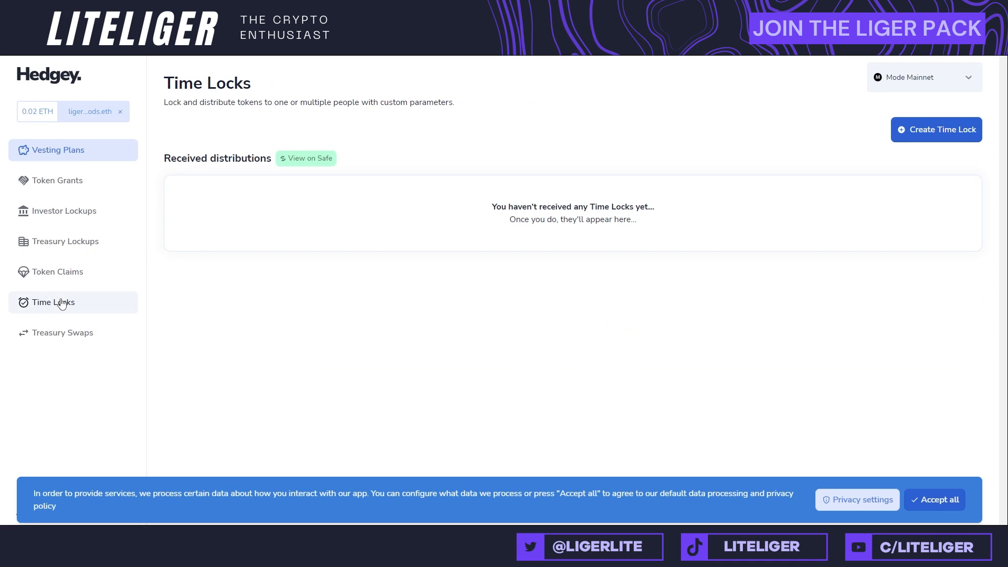
pyautogui.click(961, 130)
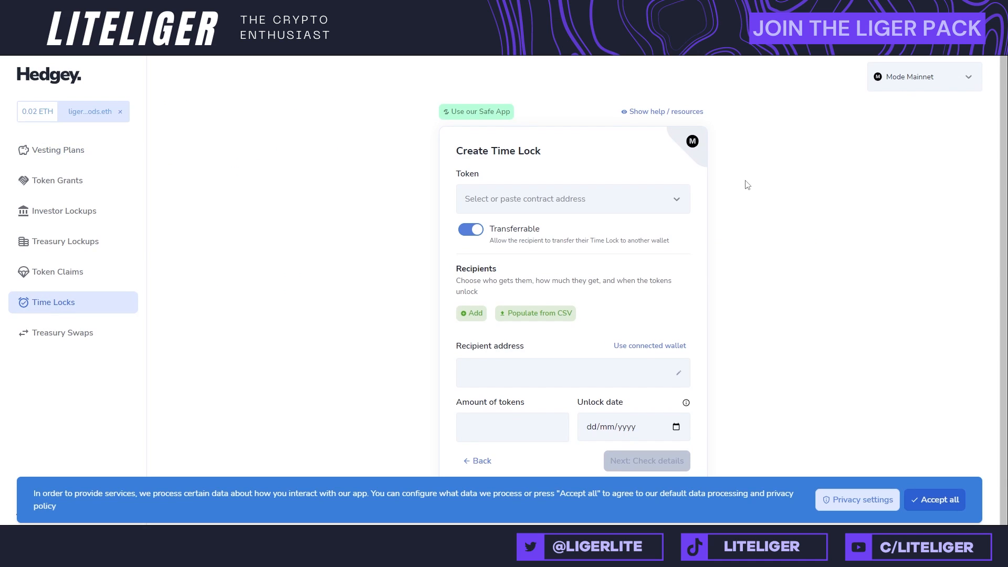
pyautogui.scroll(-1, 654, 260)
pyautogui.click(557, 197)
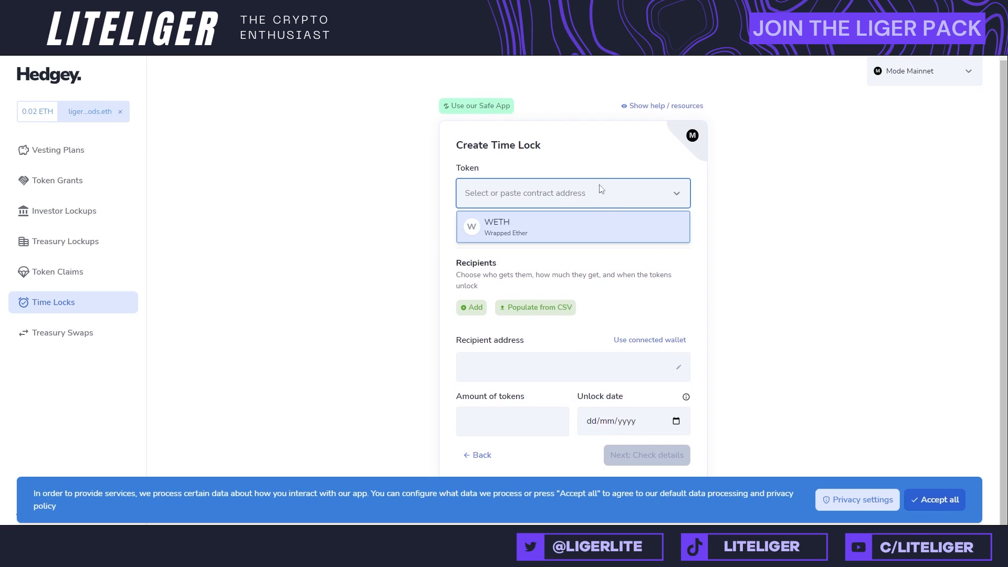
pyautogui.click(577, 230)
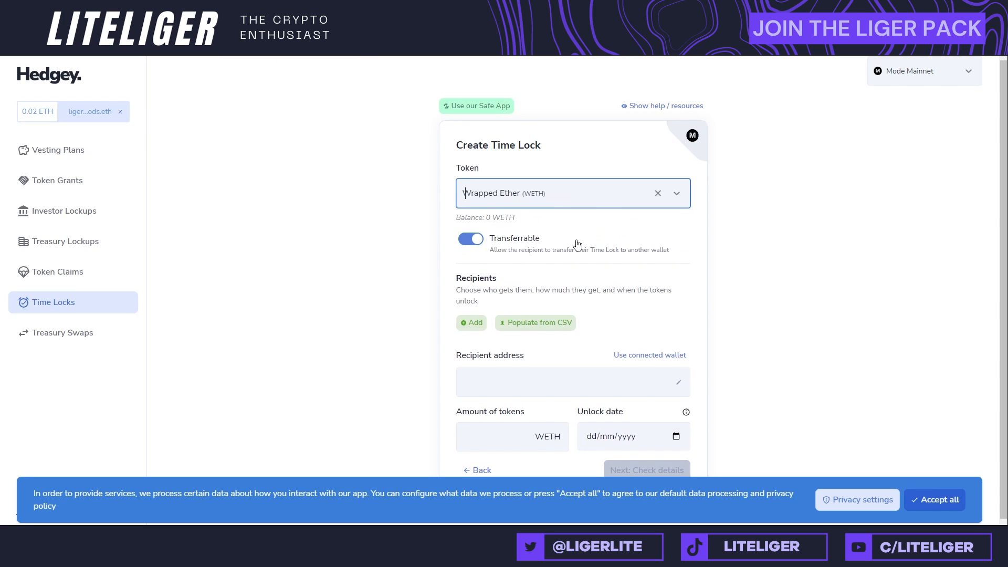
pyautogui.scroll(-2, 576, 240)
pyautogui.click(915, 499)
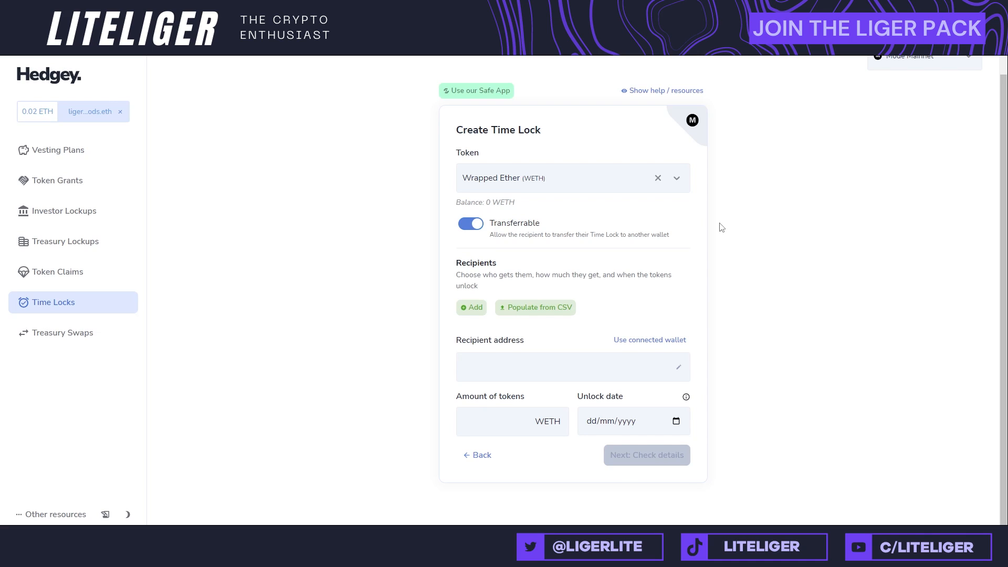
# Step: Look over the Gnosis Safe launch options and browse the token claims, lockups, grants, vesting plans and treasury swaps sections
pyautogui.click(501, 100)
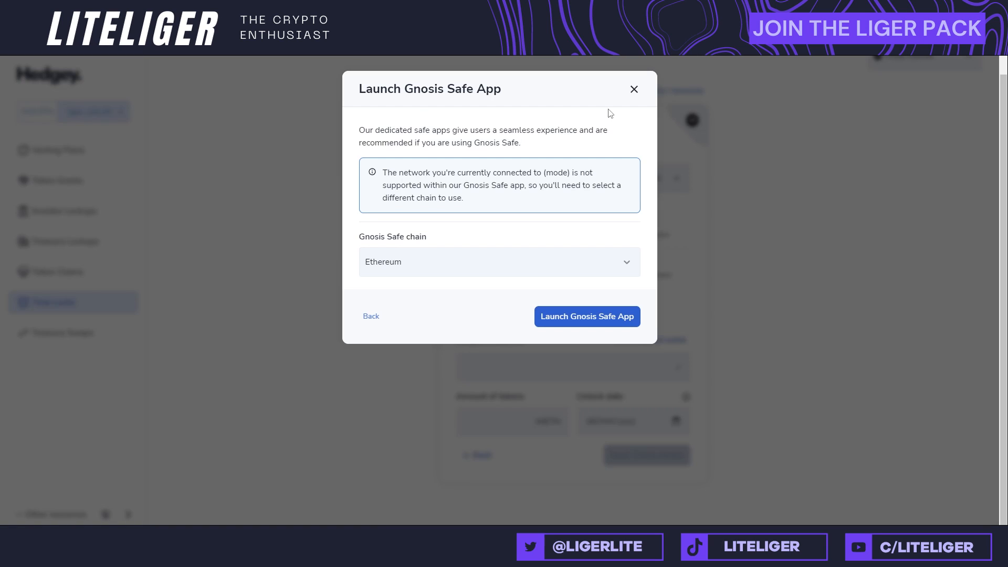
pyautogui.click(639, 86)
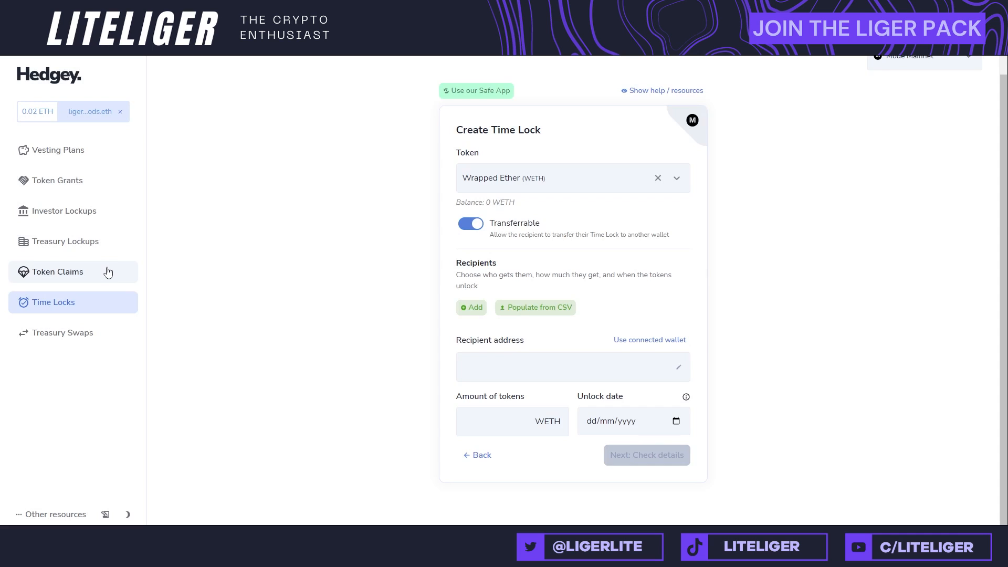
pyautogui.click(116, 269)
pyautogui.click(107, 245)
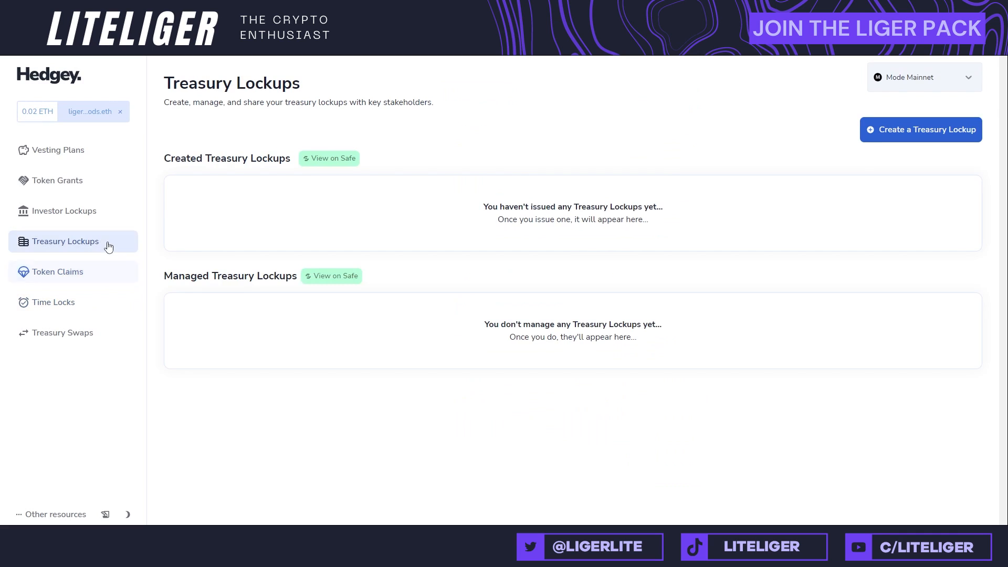
pyautogui.click(102, 213)
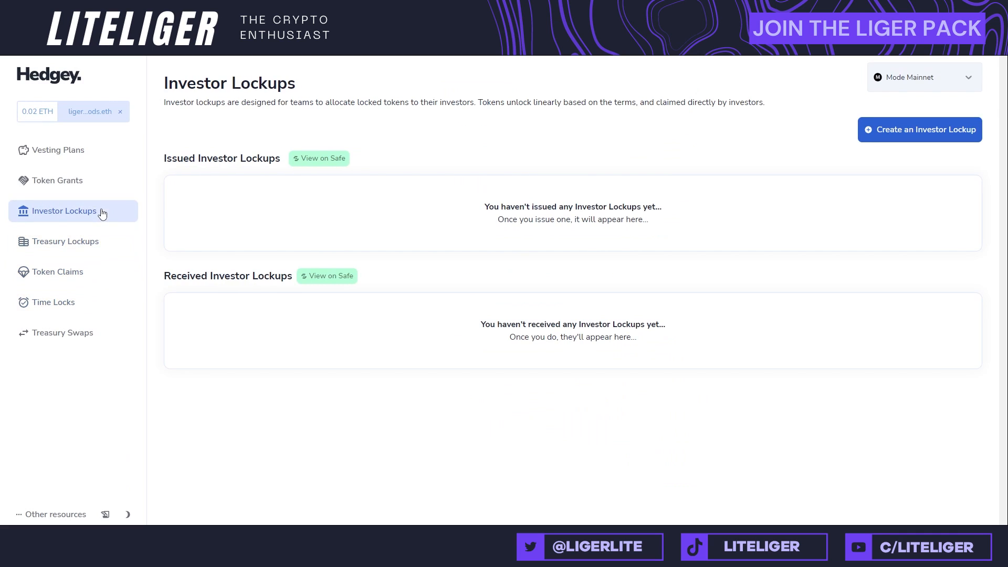
pyautogui.click(91, 180)
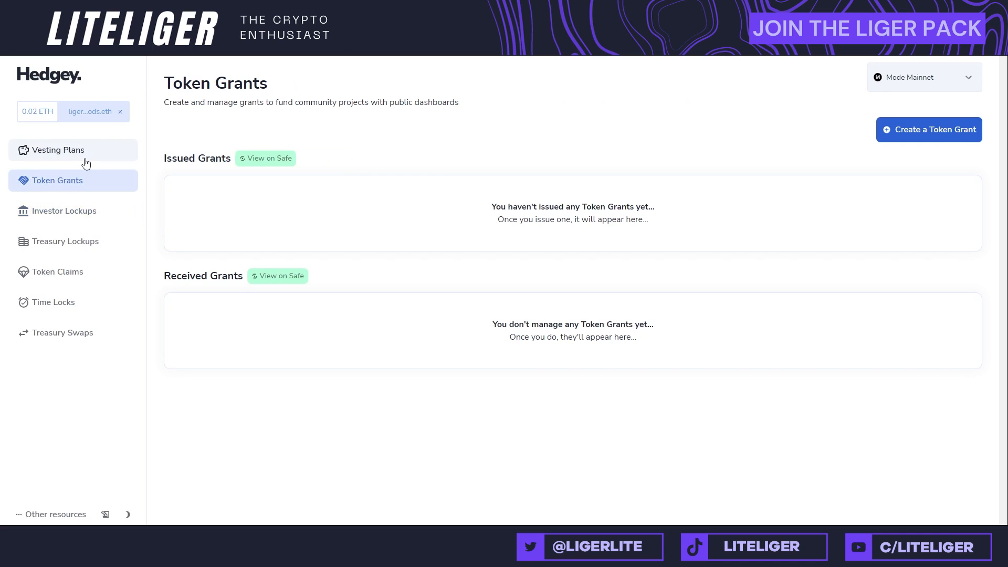
pyautogui.click(87, 156)
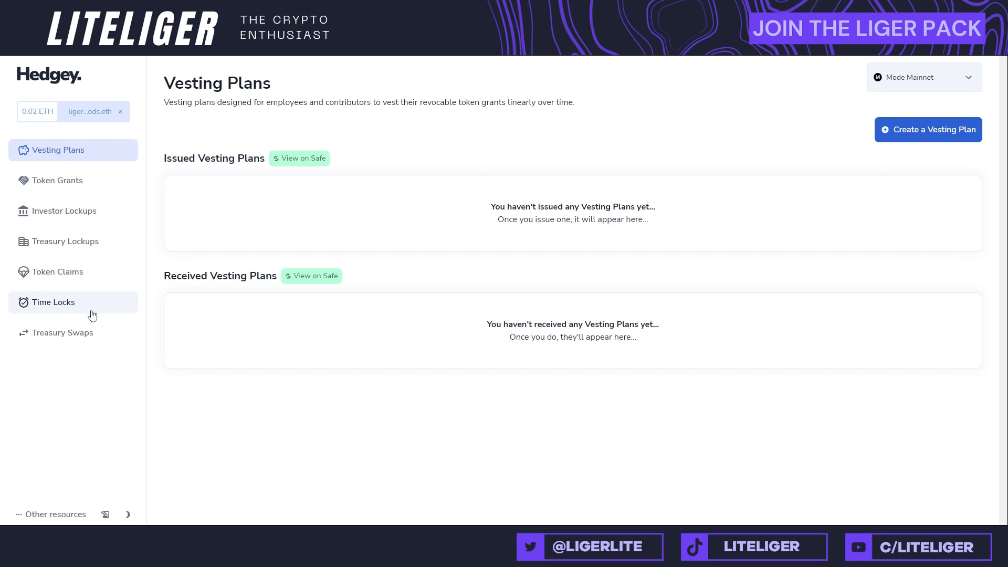
pyautogui.click(92, 332)
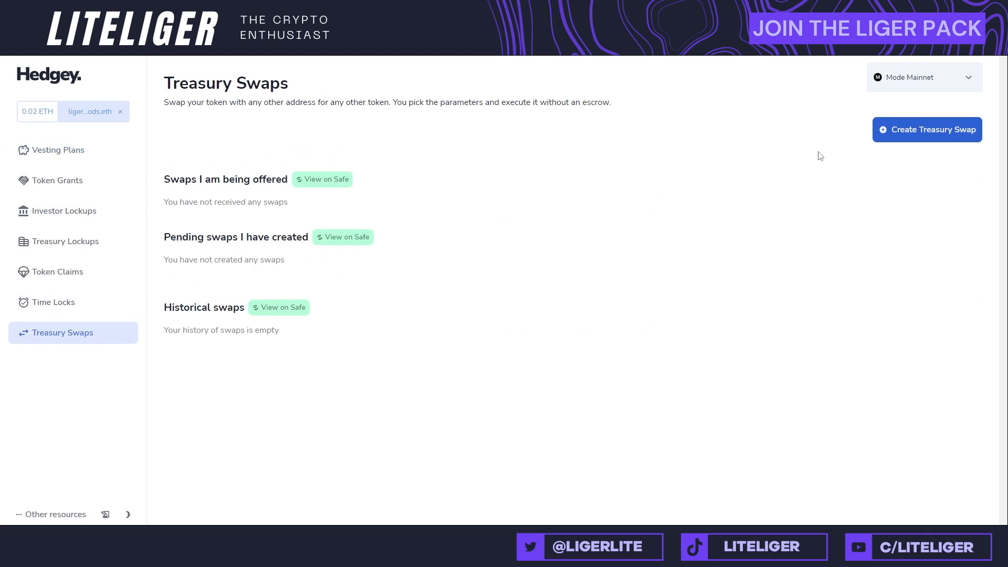
pyautogui.click(68, 303)
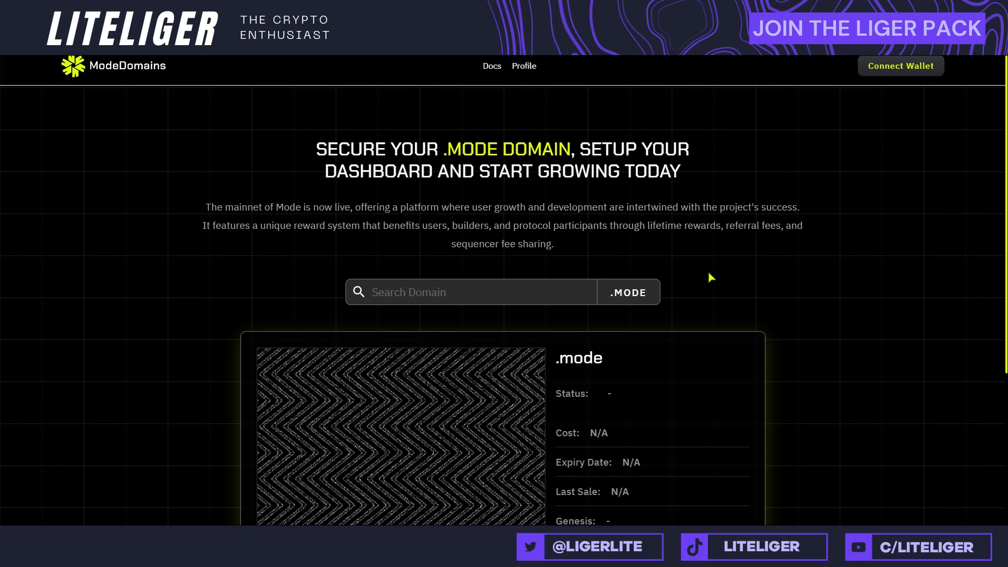
# Step: Switch to ModeDomains, search for the domain verycheap and open its registration with a period of 1 year
pyautogui.write('verycheap')
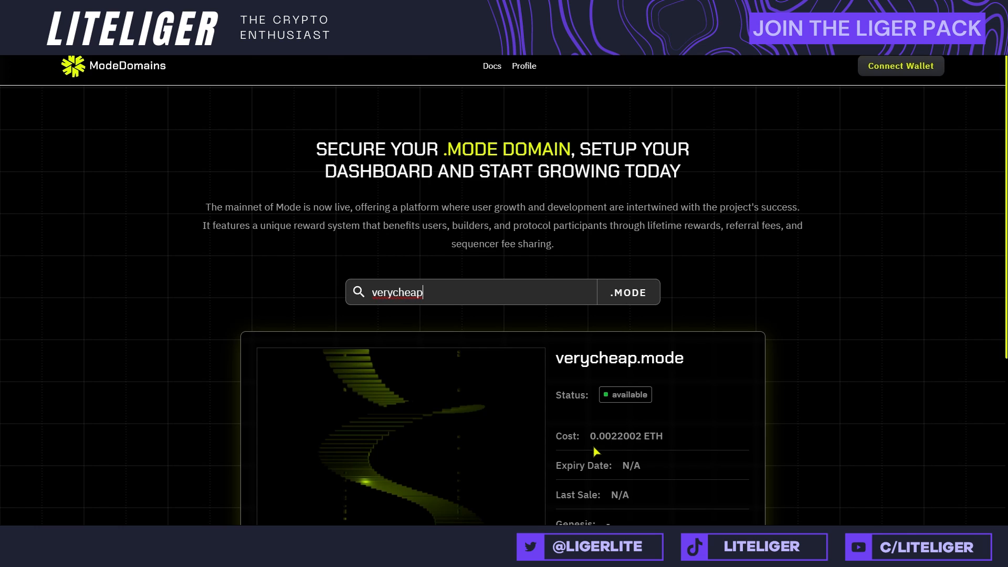
pyautogui.scroll(-2, 614, 446)
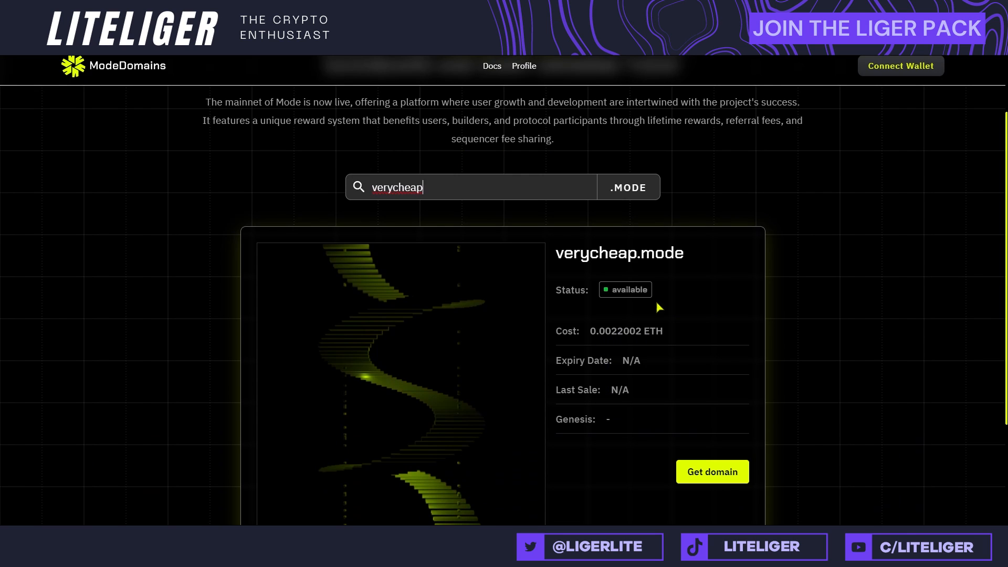
pyautogui.click(698, 471)
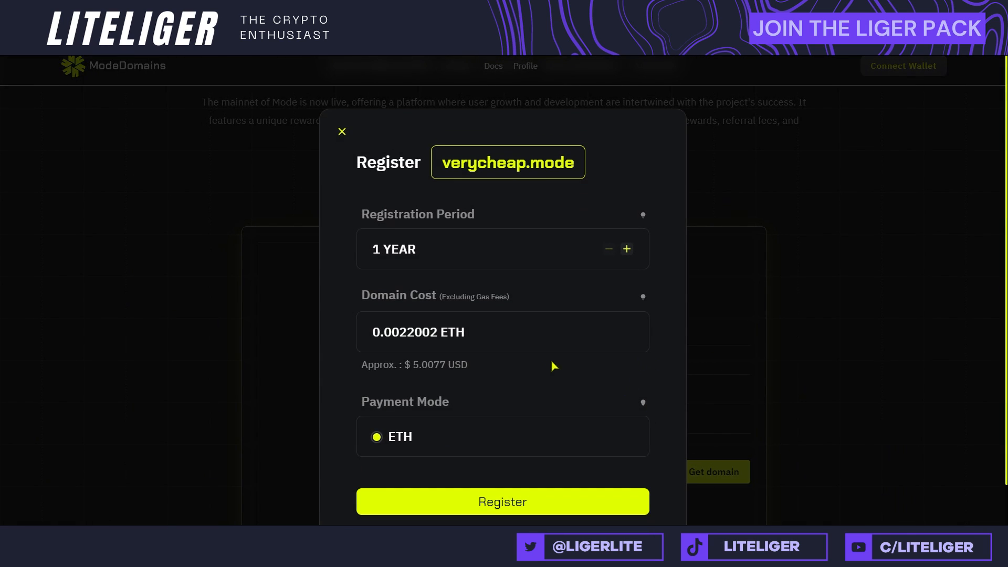
pyautogui.scroll(-1, 582, 360)
pyautogui.click(627, 197)
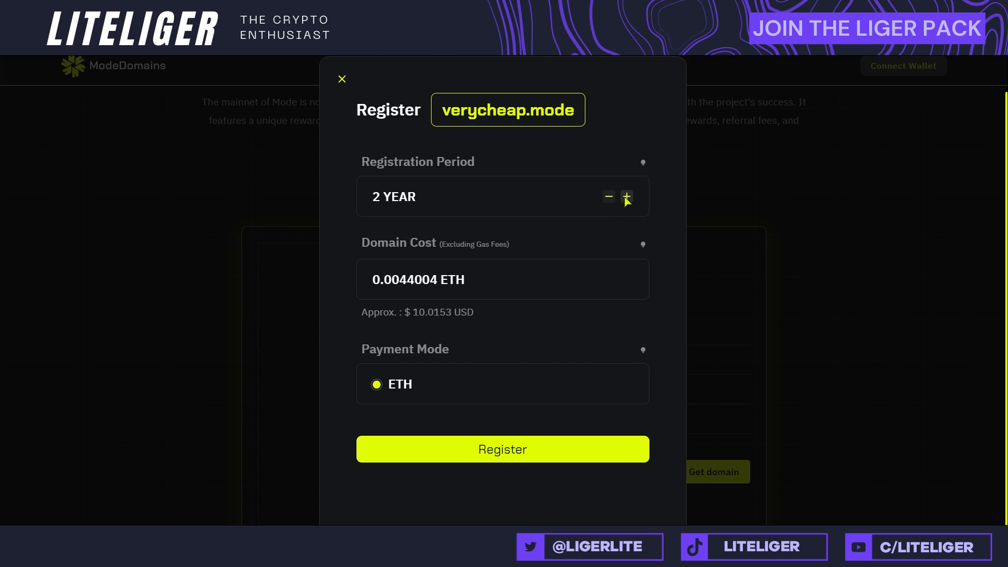
pyautogui.click(613, 196)
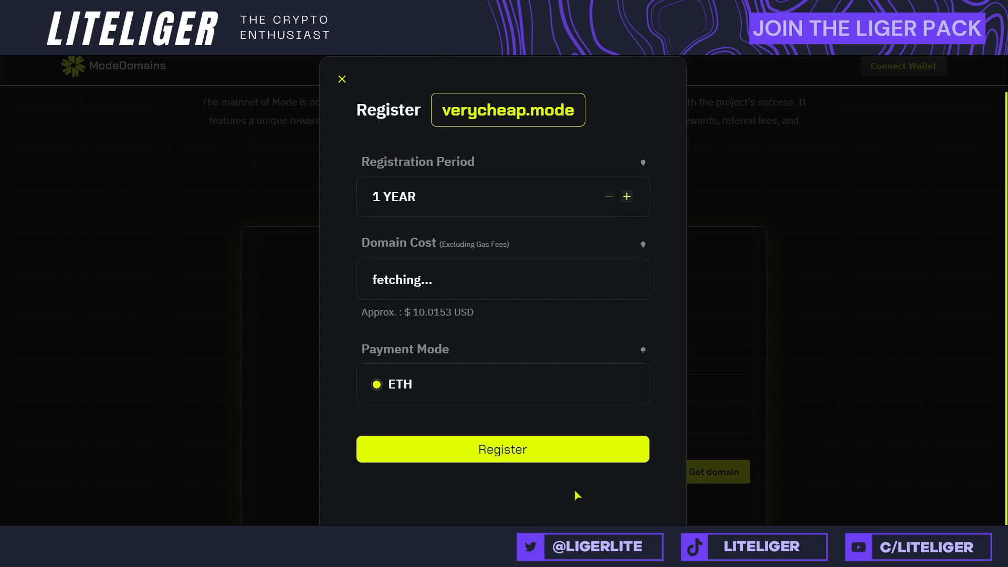
# Step: Connect a wallet through the MetaMask option, confirming the account connection and approving the Mode Testnet network
pyautogui.click(541, 454)
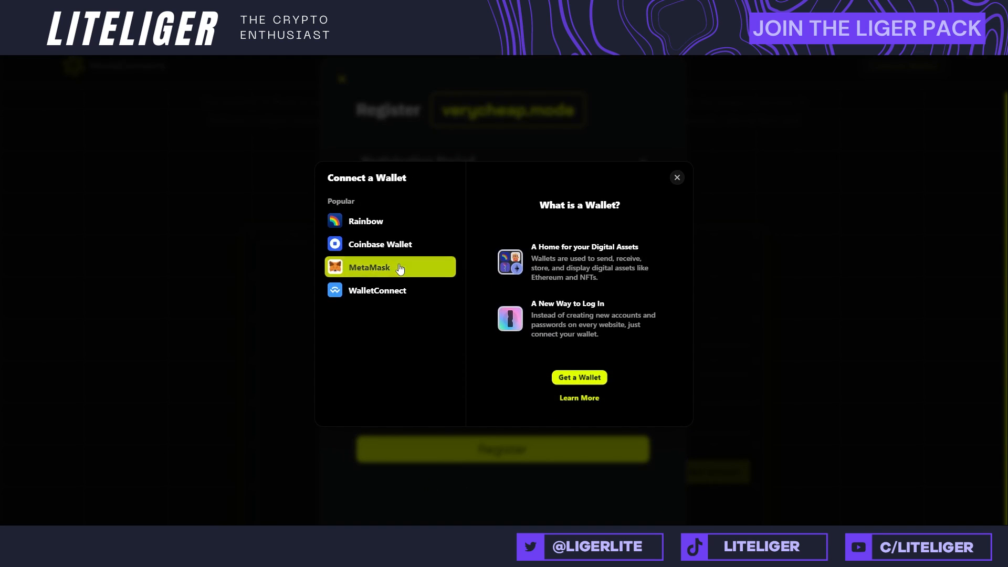
pyautogui.click(369, 267)
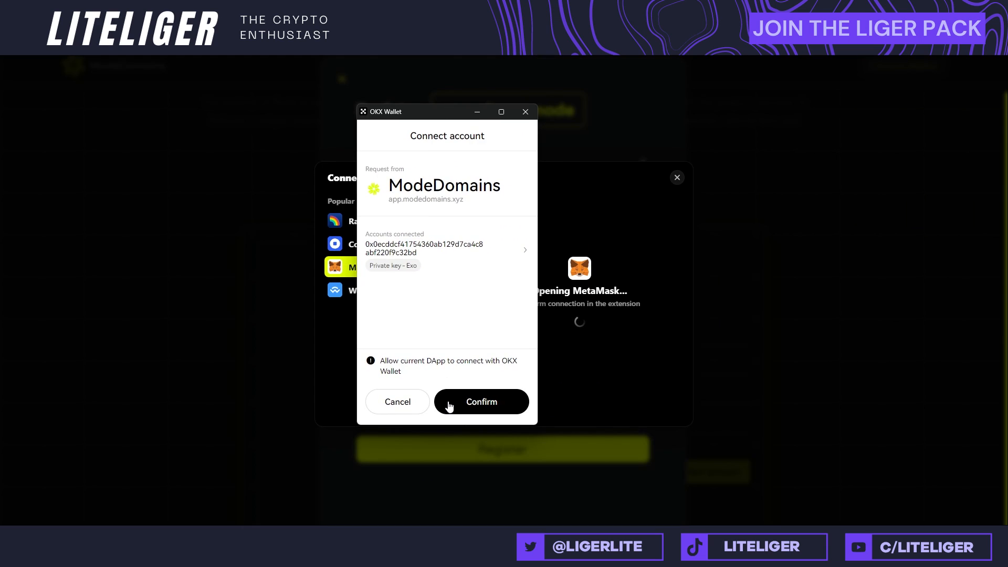
pyautogui.click(446, 403)
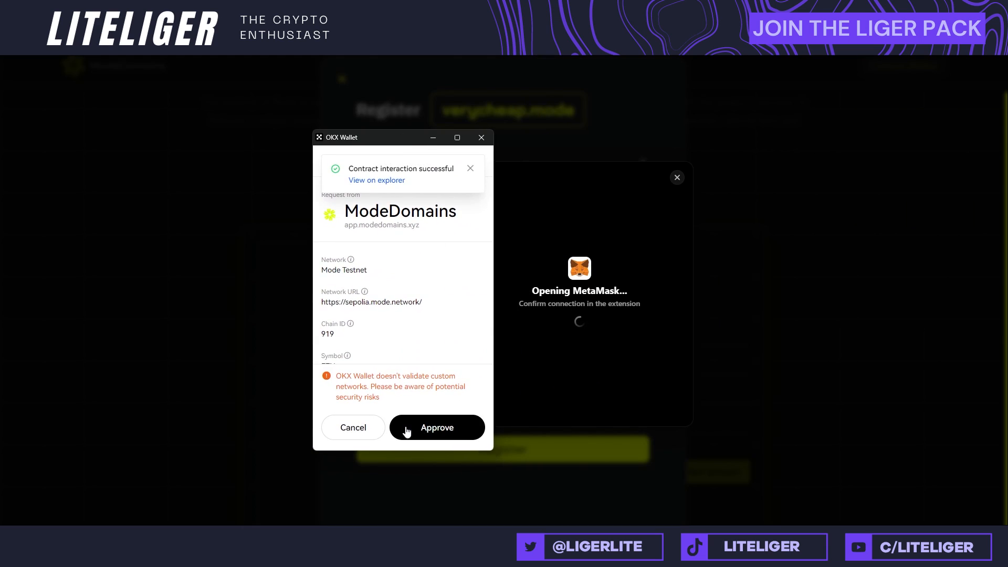
pyautogui.click(413, 426)
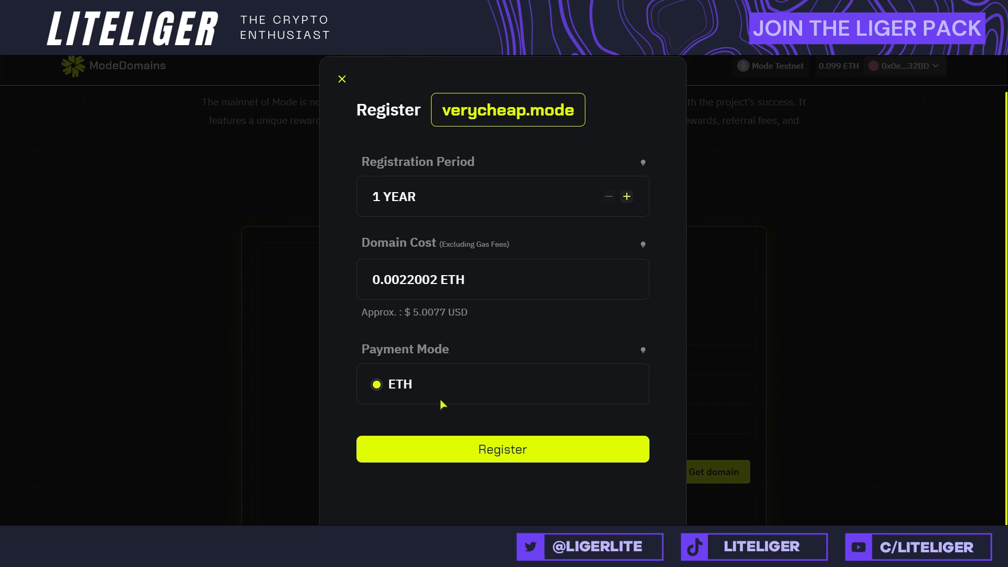
# Step: Register verycheap.mode for 3 years, confirm the contract interaction in the wallet and dismiss the announcement
pyautogui.click(491, 445)
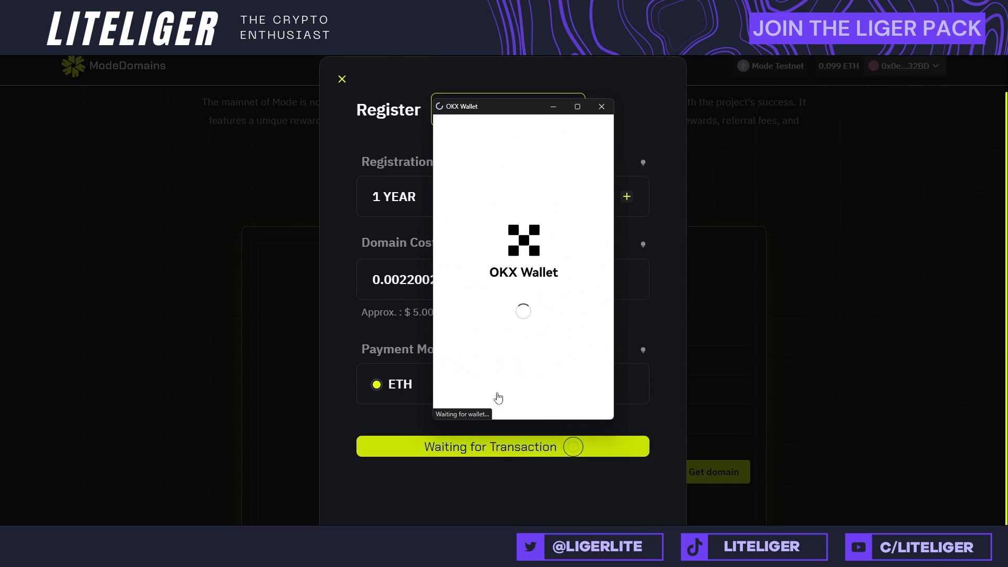
pyautogui.doubleClick(627, 196)
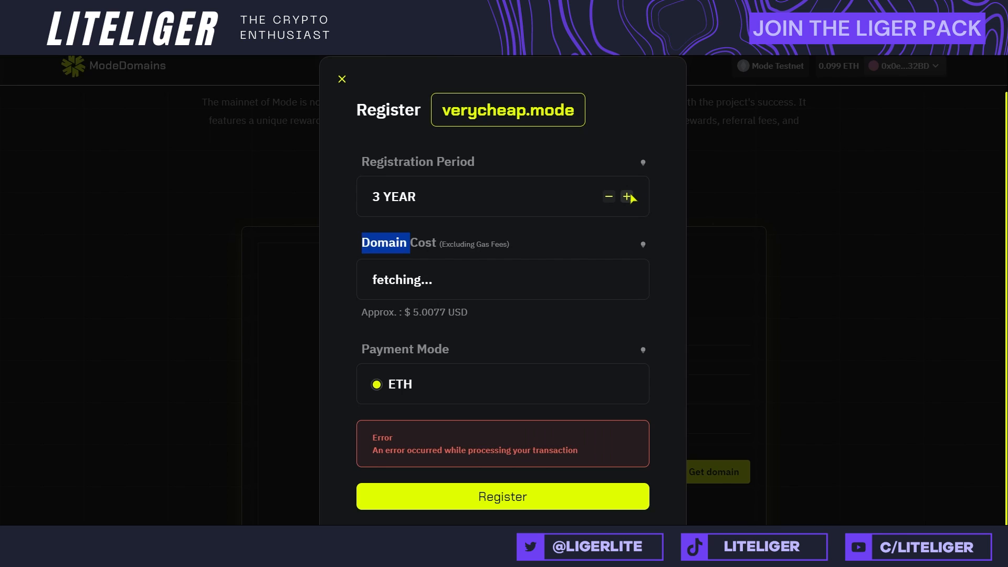
pyautogui.click(540, 495)
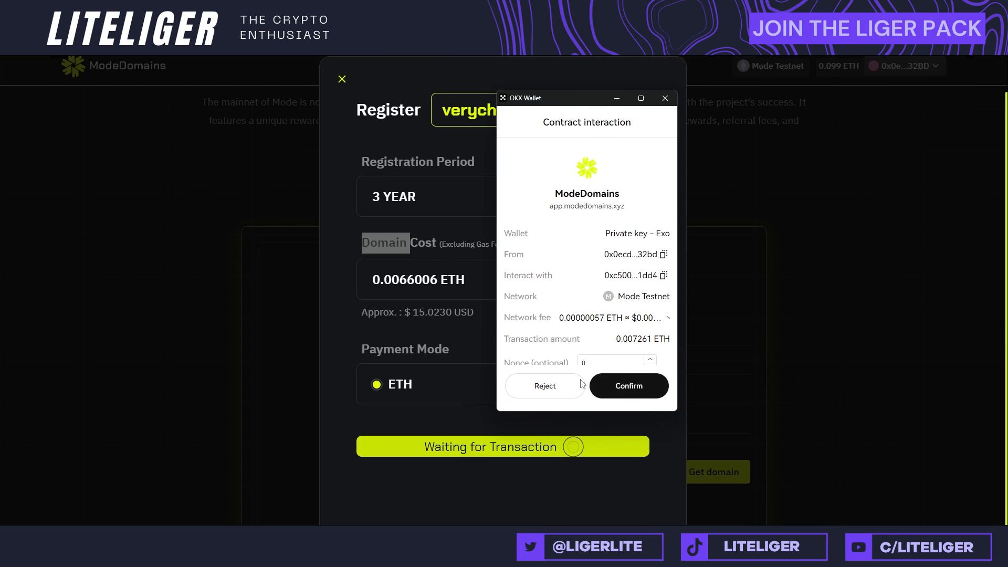
pyautogui.click(619, 386)
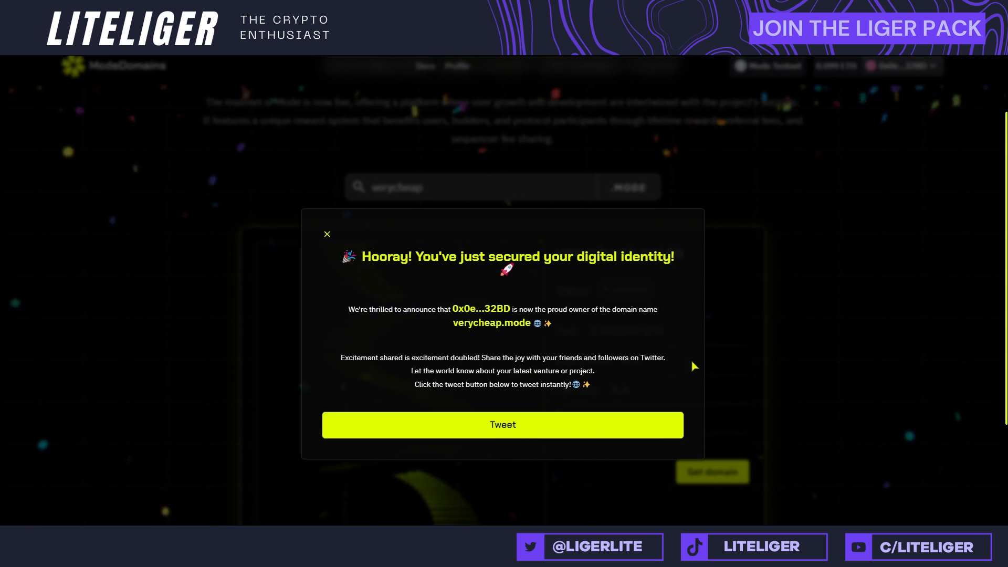
pyautogui.click(327, 233)
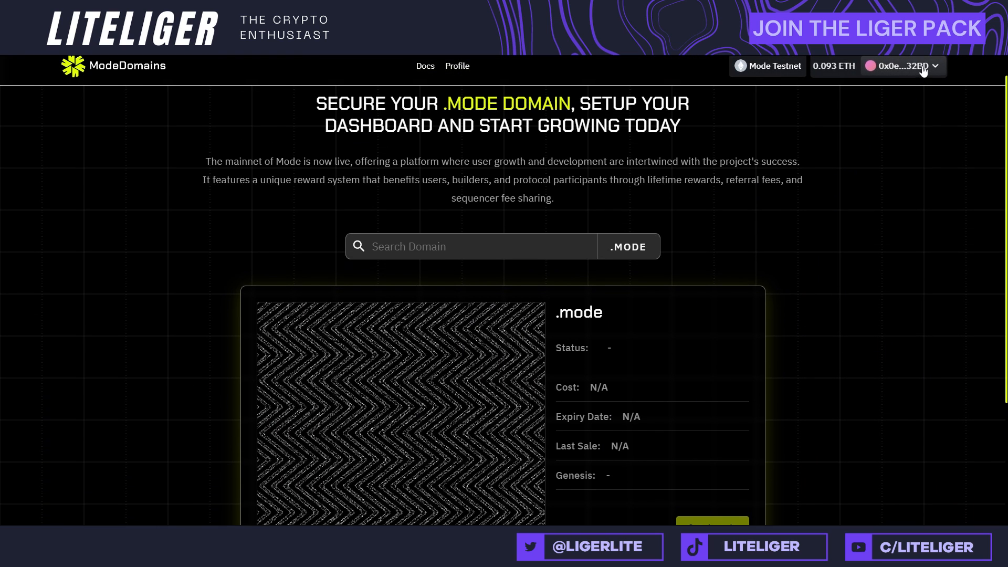
# Step: Open the verycheap.mode domain from the profile and submit a 1-year extension of its registration
pyautogui.click(456, 68)
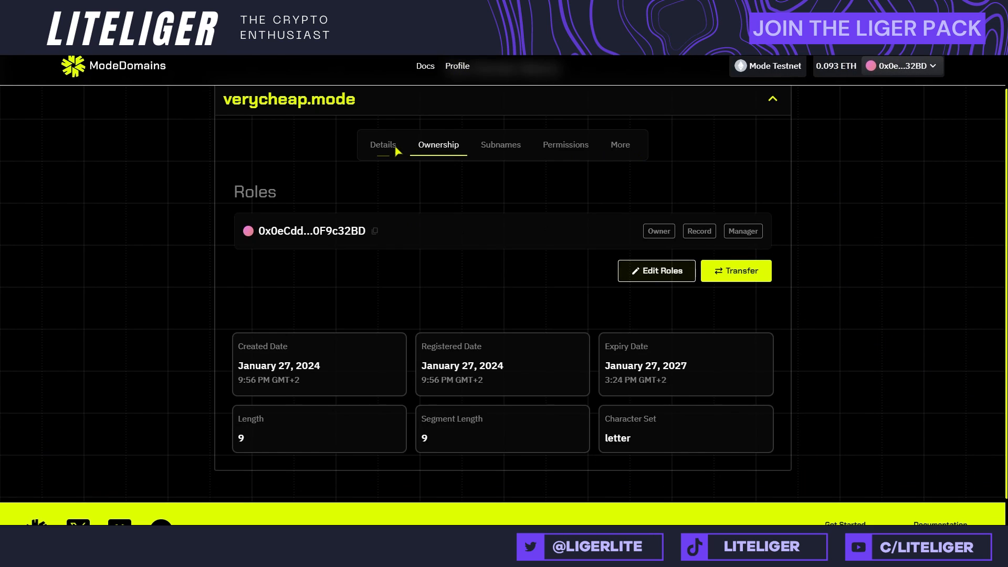
pyautogui.scroll(-2, 472, 223)
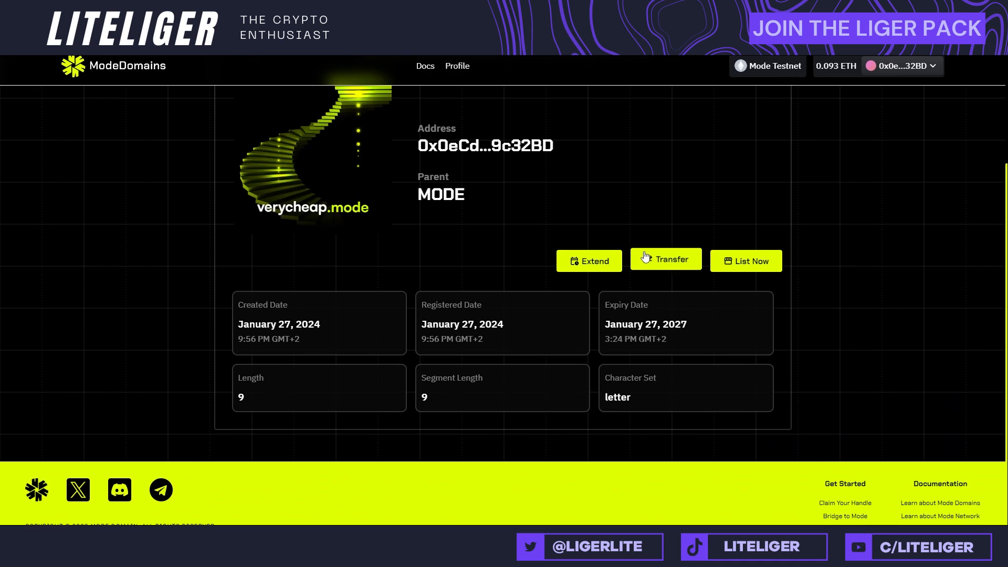
pyautogui.click(602, 271)
pyautogui.scroll(-2, 526, 367)
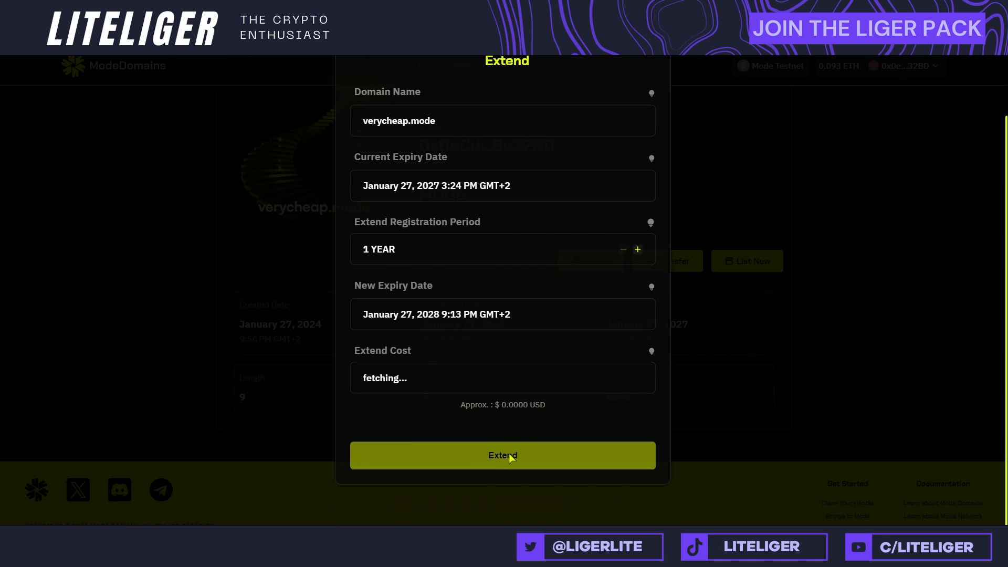
pyautogui.click(525, 453)
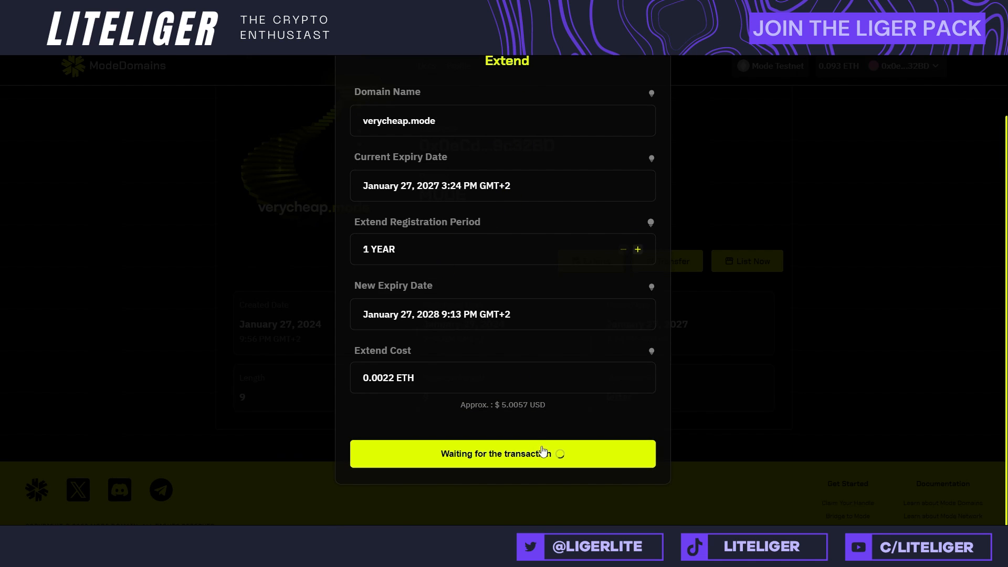
pyautogui.click(956, 294)
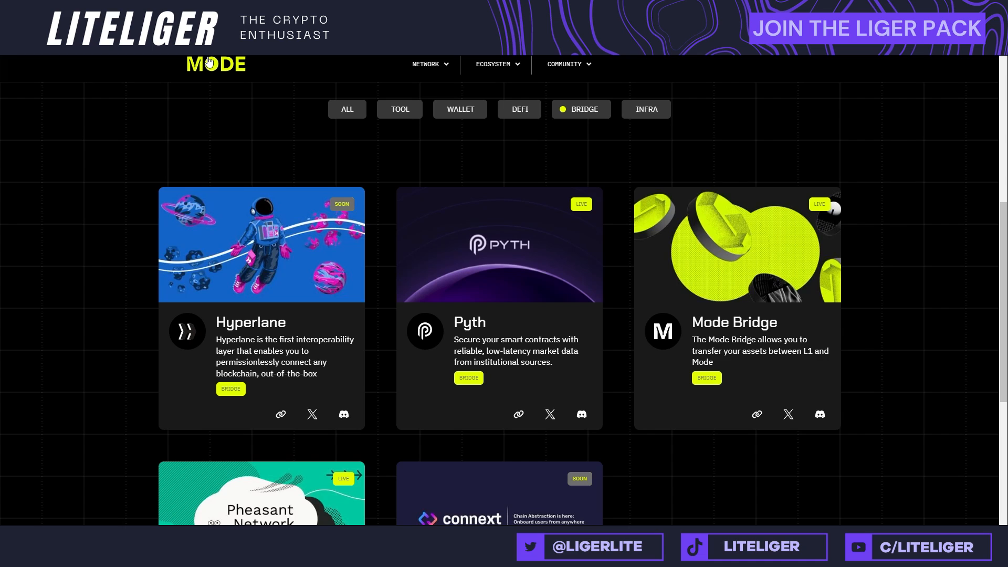
# Step: Switch to the Mode website and look through its home page, including the Co-op Mode section
pyautogui.click(242, 68)
pyautogui.scroll(-20, 310, 150)
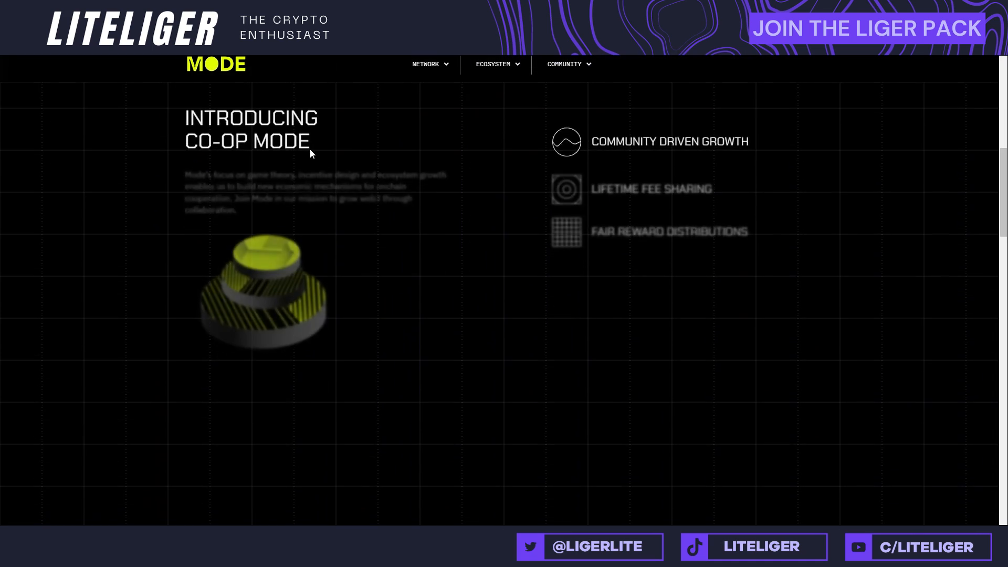
pyautogui.scroll(-15, 309, 154)
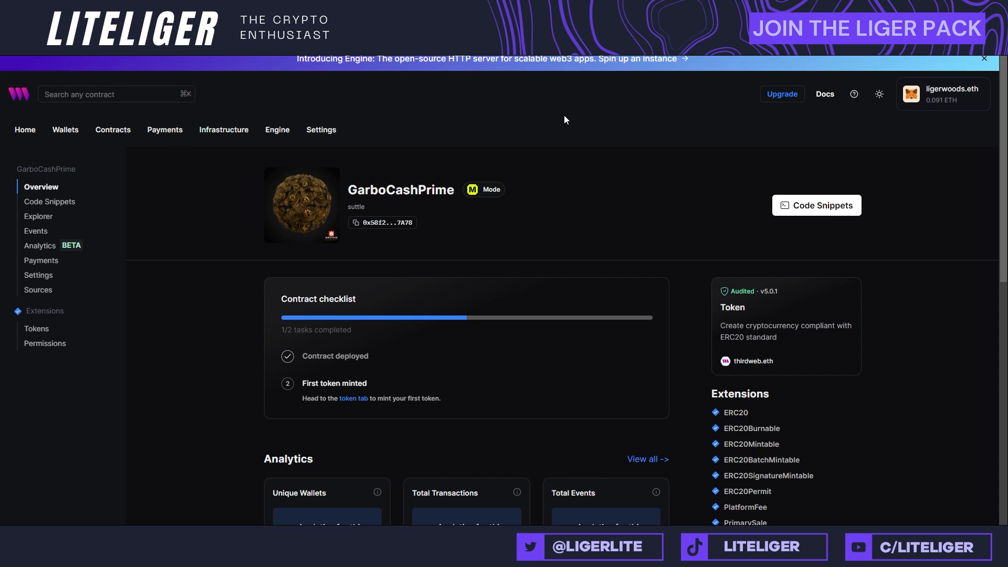
# Step: Switch to the GarboCashPrime contract on thirdweb and check the connected wallet's account options
pyautogui.click(956, 95)
pyautogui.click(721, 197)
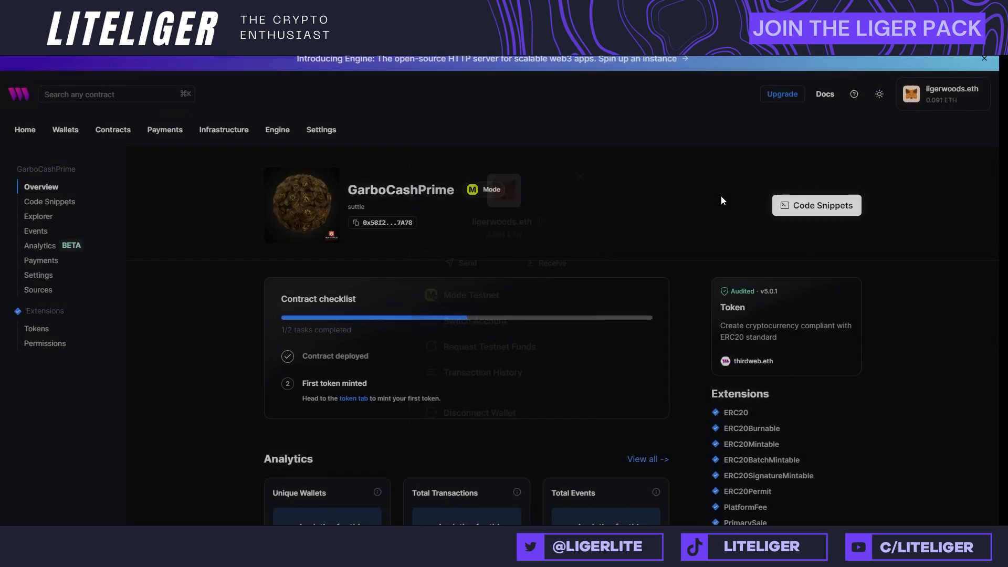
# Step: Look through the list of networks available to the connected wallet and close it without switching
pyautogui.click(909, 110)
pyautogui.click(531, 293)
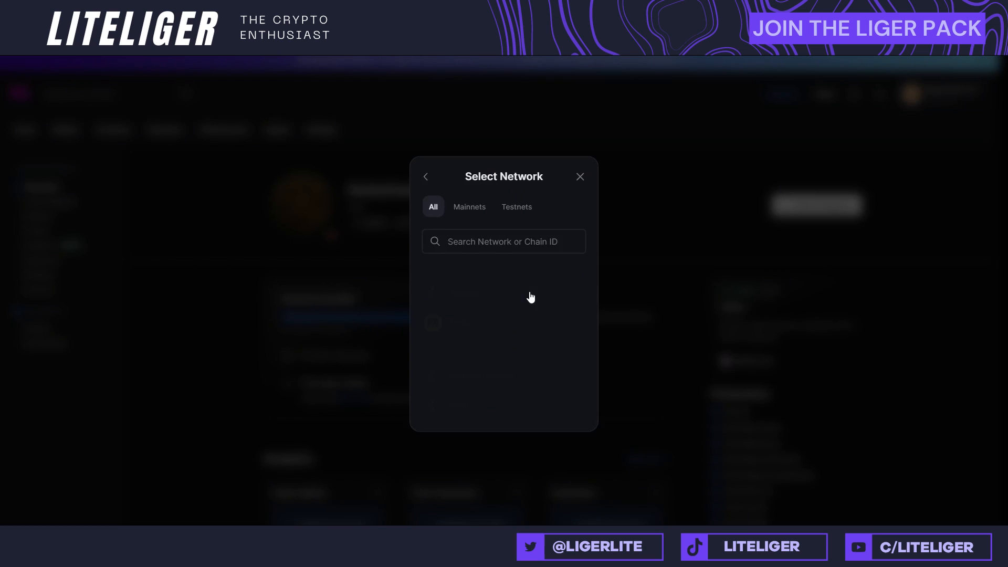
pyautogui.scroll(-10, 517, 315)
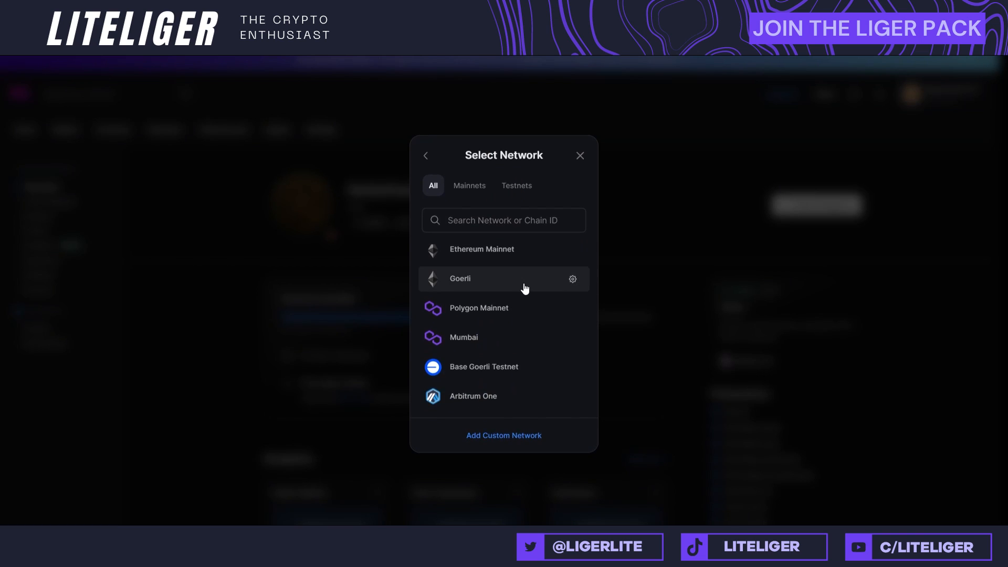
pyautogui.scroll(-15, 525, 286)
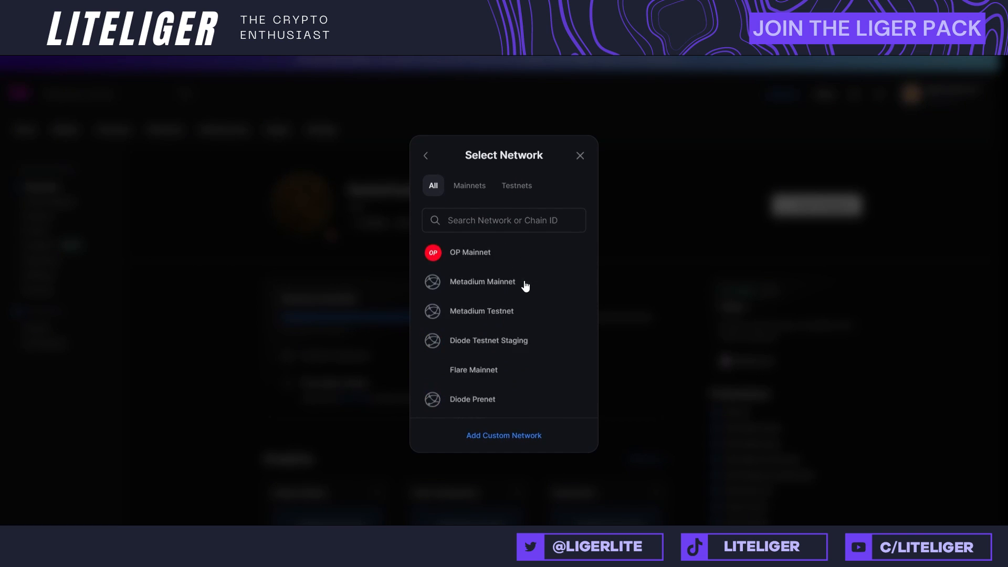
pyautogui.scroll(-15, 528, 281)
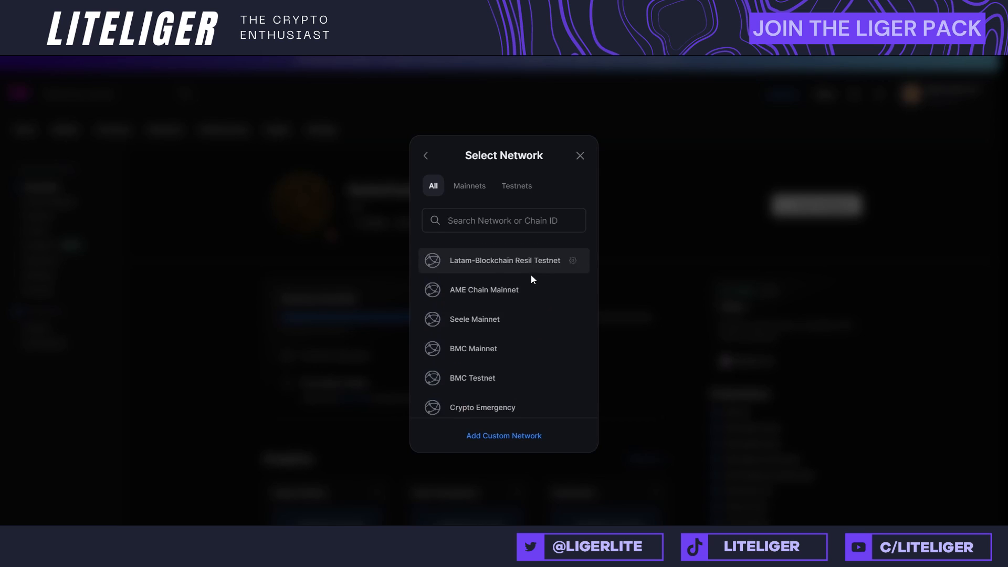
pyautogui.scroll(-15, 536, 280)
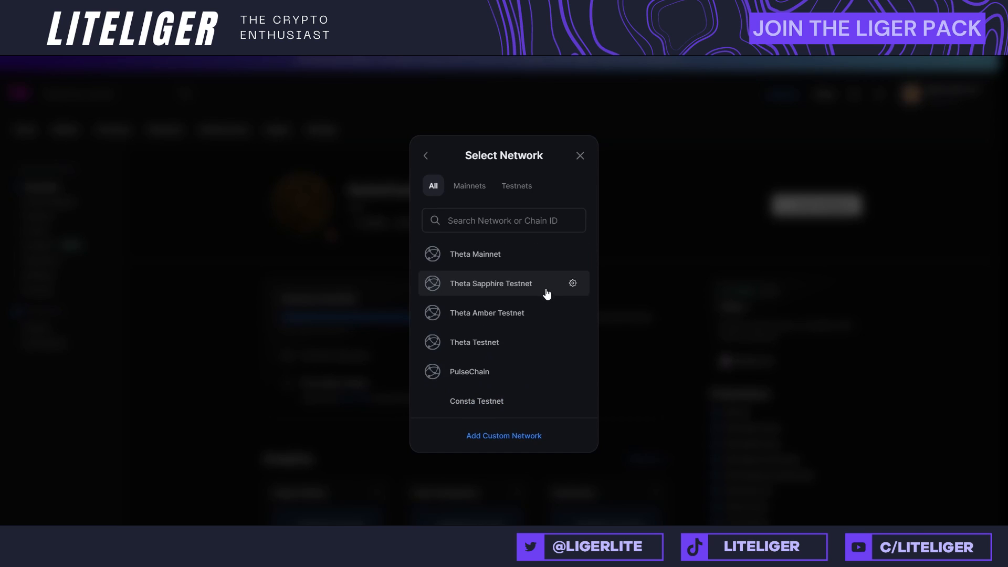
pyautogui.scroll(-5, 546, 290)
pyautogui.click(582, 154)
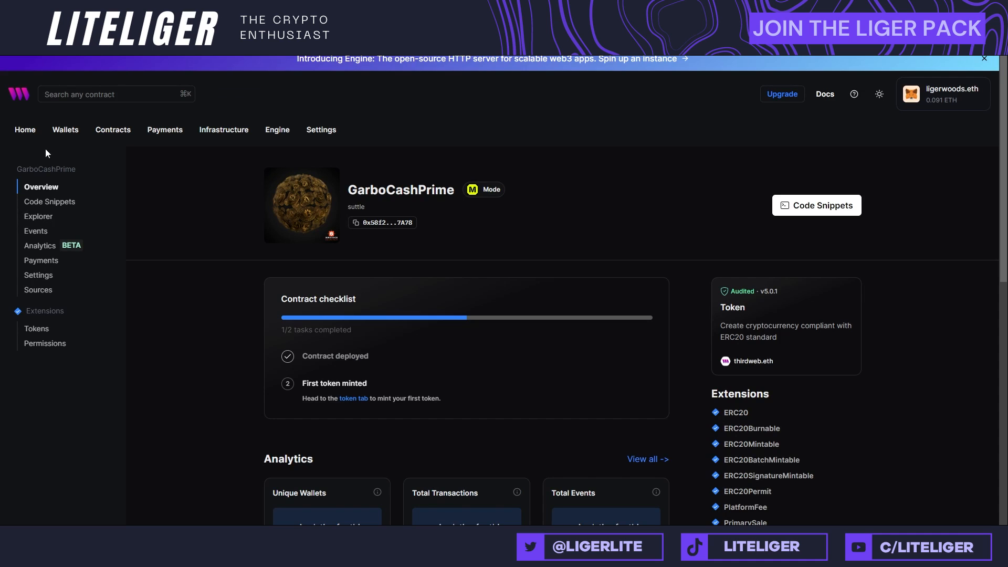
# Step: Choose the NFT Collection template from the contract catalogue for a new deployment
pyautogui.click(113, 130)
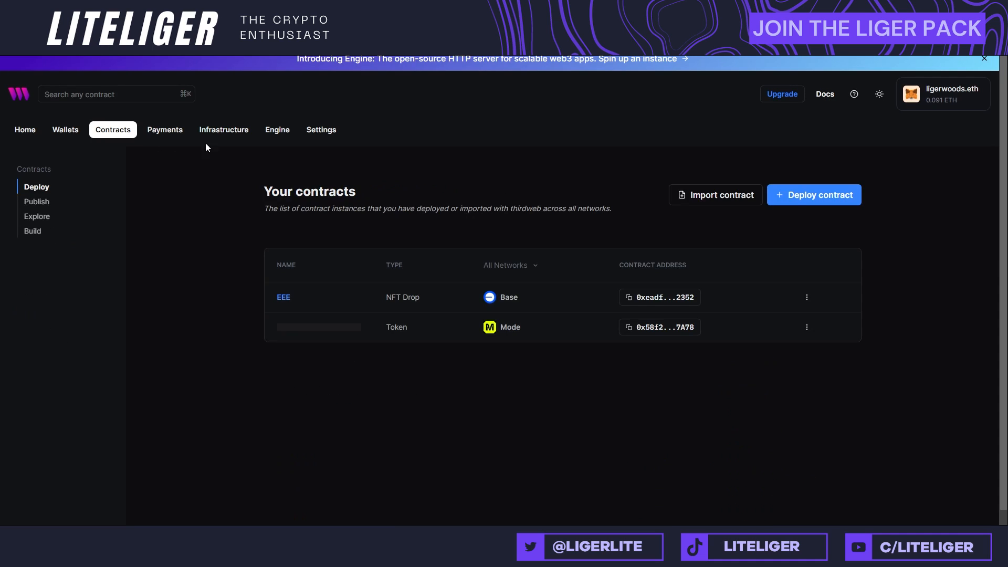
pyautogui.click(801, 196)
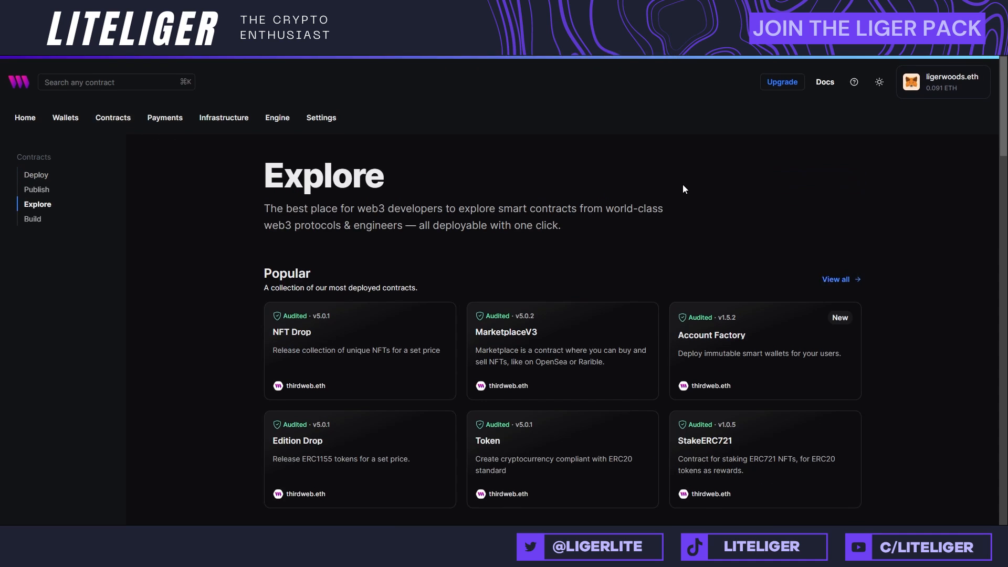
pyautogui.scroll(-4, 463, 159)
pyautogui.scroll(-5, 475, 189)
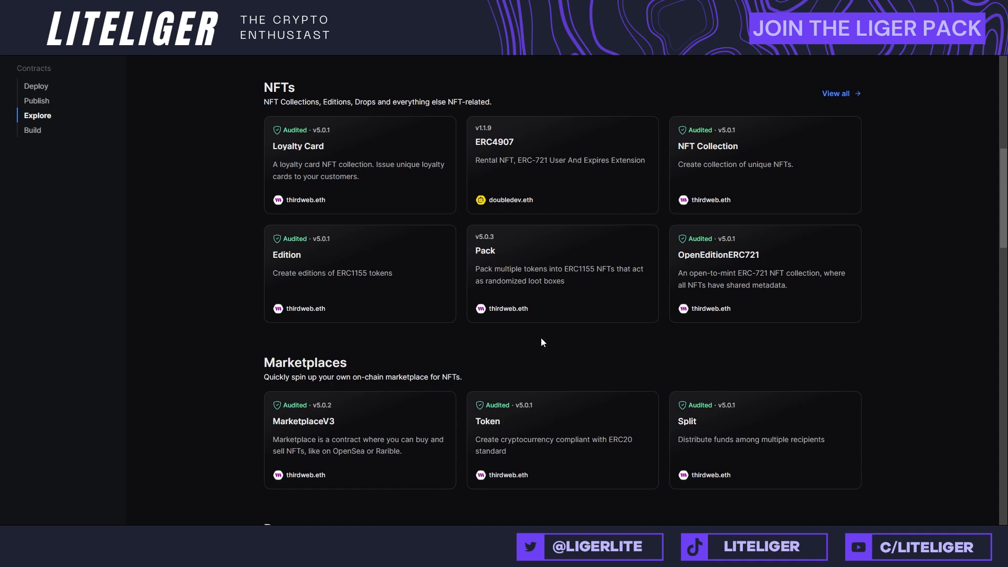
pyautogui.click(784, 187)
pyautogui.click(735, 195)
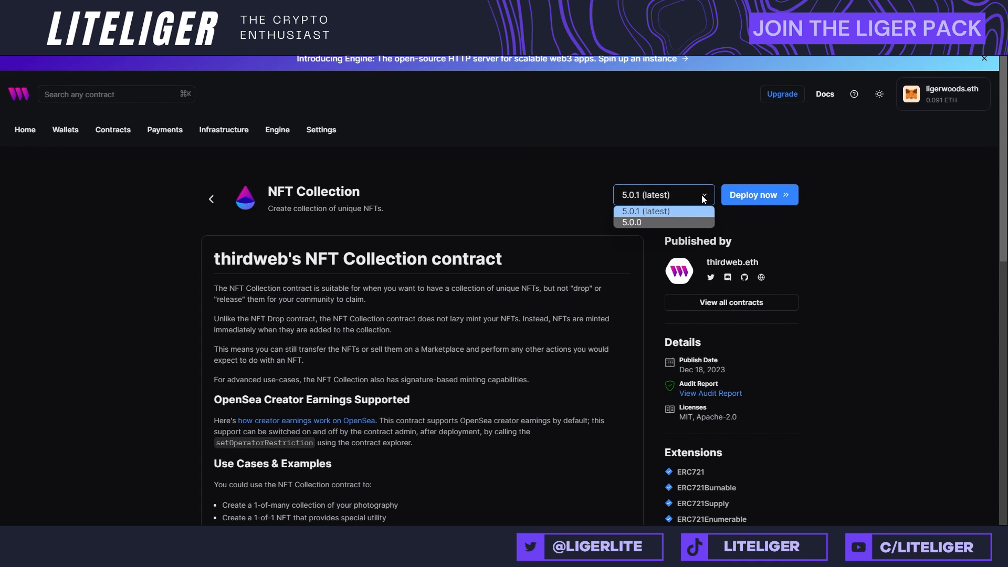
# Step: Set the royalty percentage to 3%, fill in the default trusted forwarders and expand the advanced configuration
pyautogui.doubleClick(899, 150)
pyautogui.write('3')
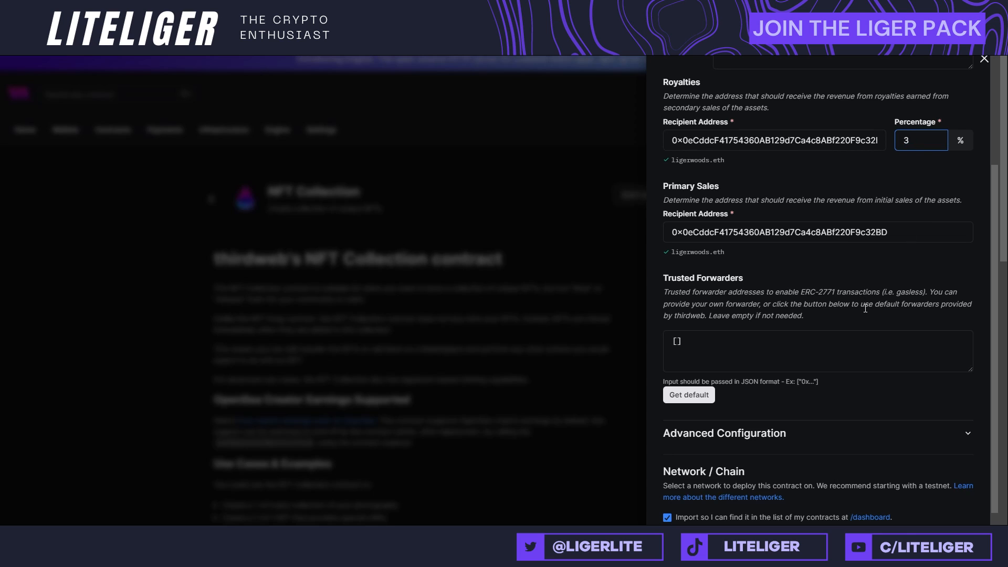
pyautogui.click(689, 395)
pyautogui.click(884, 434)
pyautogui.scroll(-3, 884, 394)
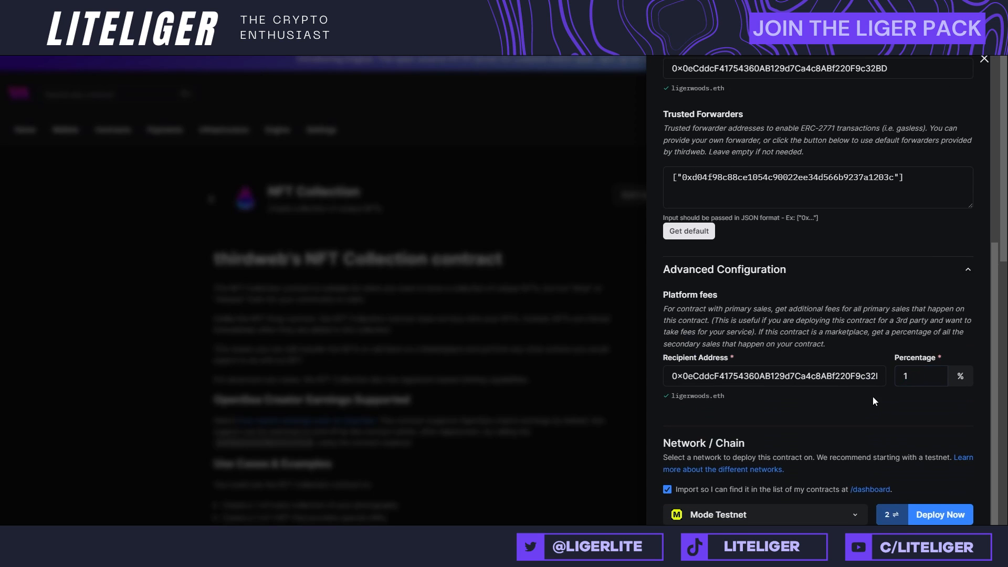
# Step: Select Mode mainnet as the network for deploying the NFT Collection contract
pyautogui.click(806, 518)
pyautogui.click(504, 223)
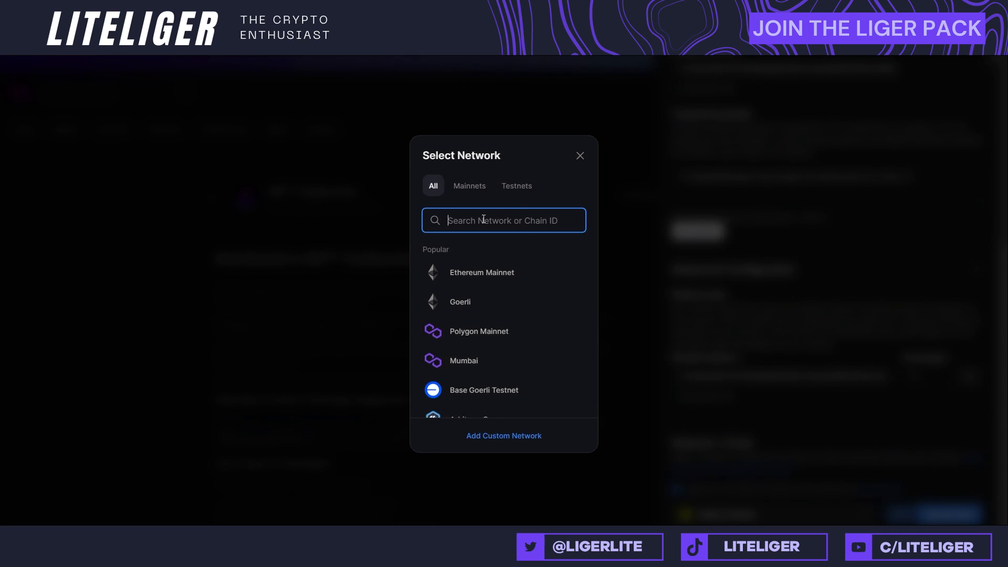
pyautogui.write('modew')
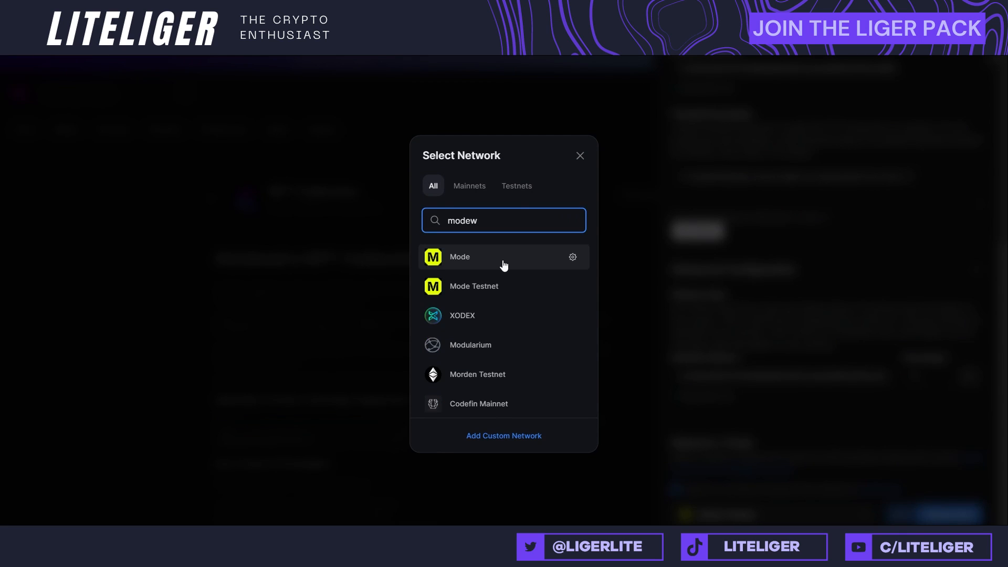
pyautogui.click(504, 264)
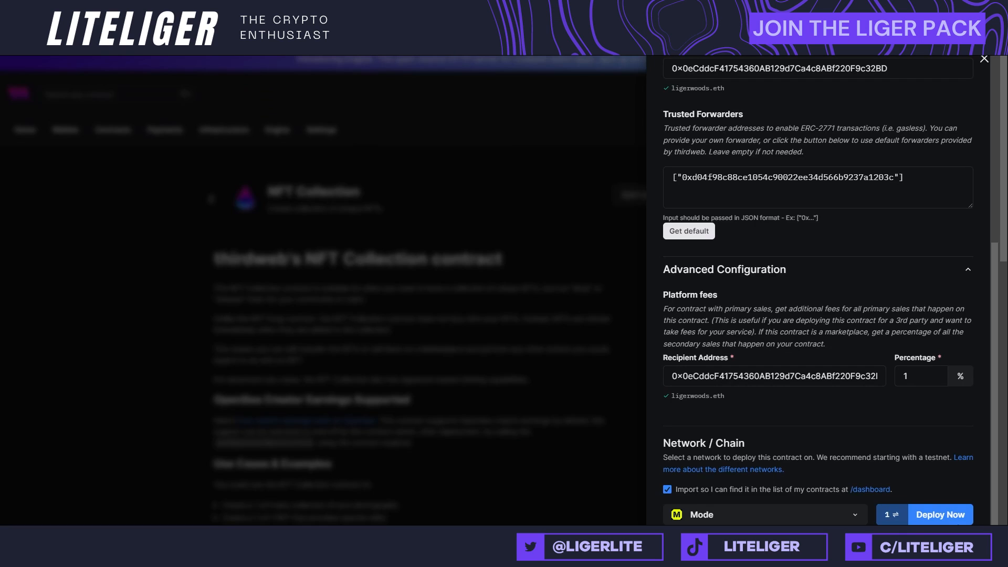
# Step: Deploy the NFT Collection contract and approve the wallet requests for the deployment and for adding it to the dashboard
pyautogui.click(941, 512)
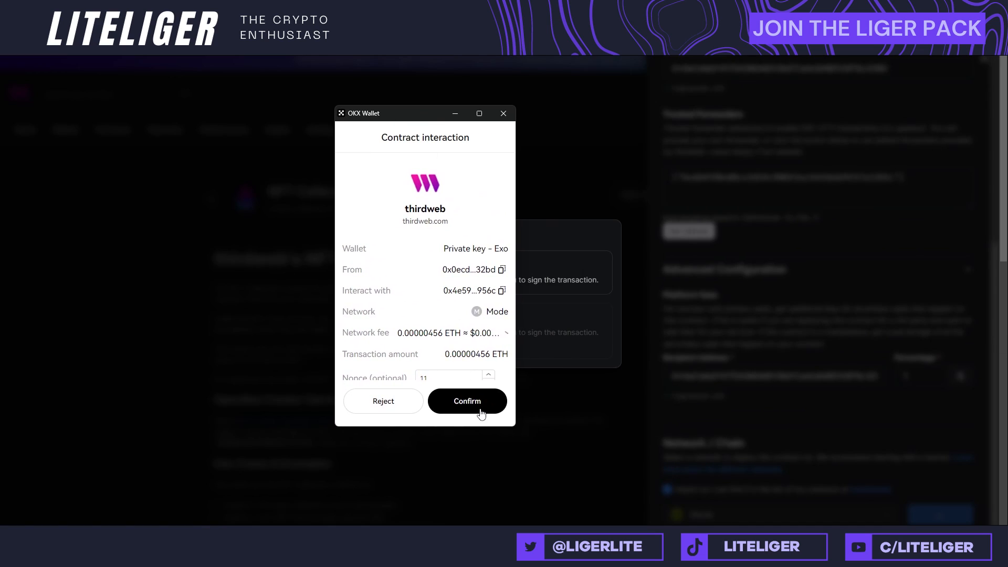
pyautogui.click(468, 401)
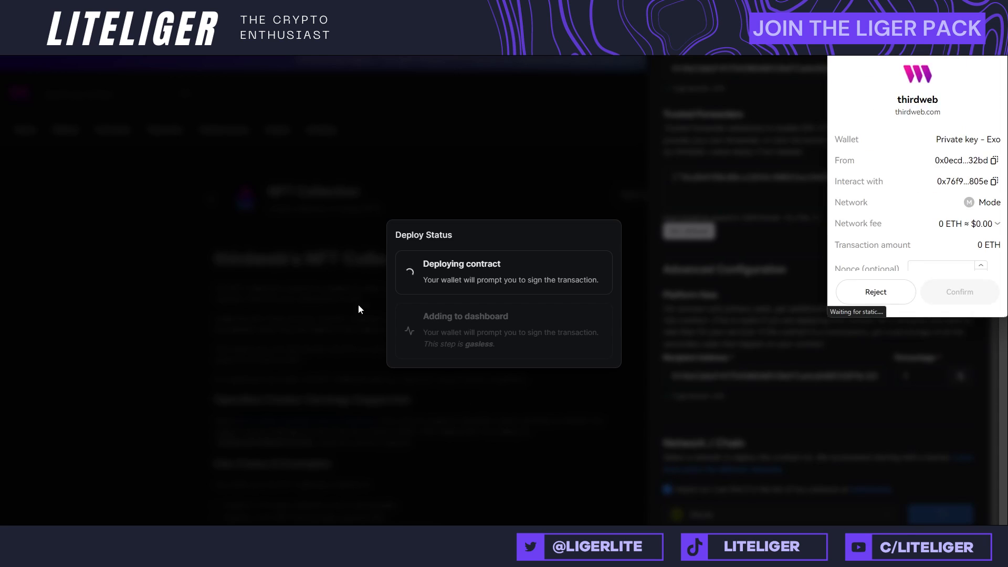
pyautogui.moveTo(919, 5); pyautogui.dragTo(360, 132)
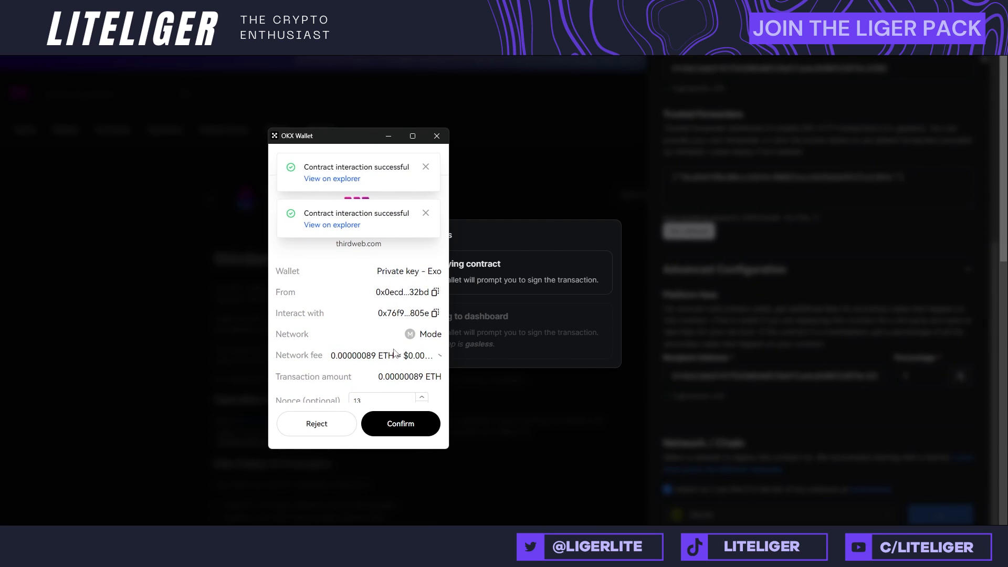
pyautogui.click(405, 426)
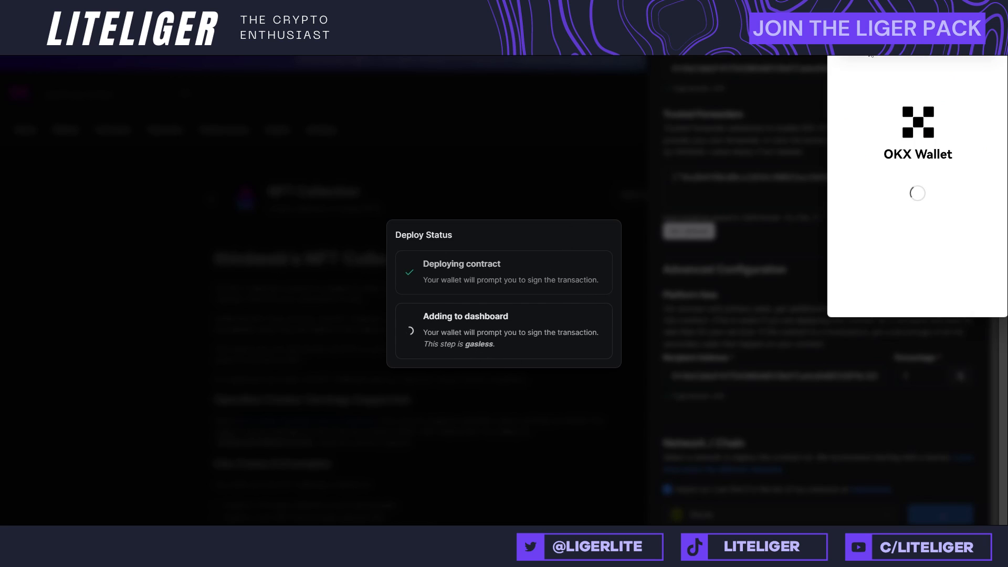
pyautogui.click(466, 383)
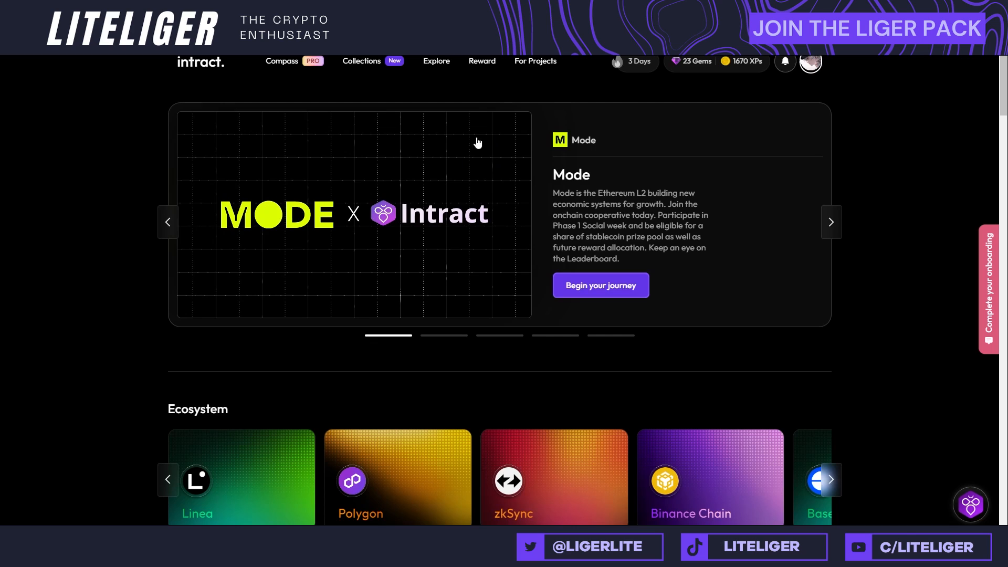
# Step: Open the Mode campaign on Intract and examine its Phase 1 Social Week quests and event dates
pyautogui.click(397, 248)
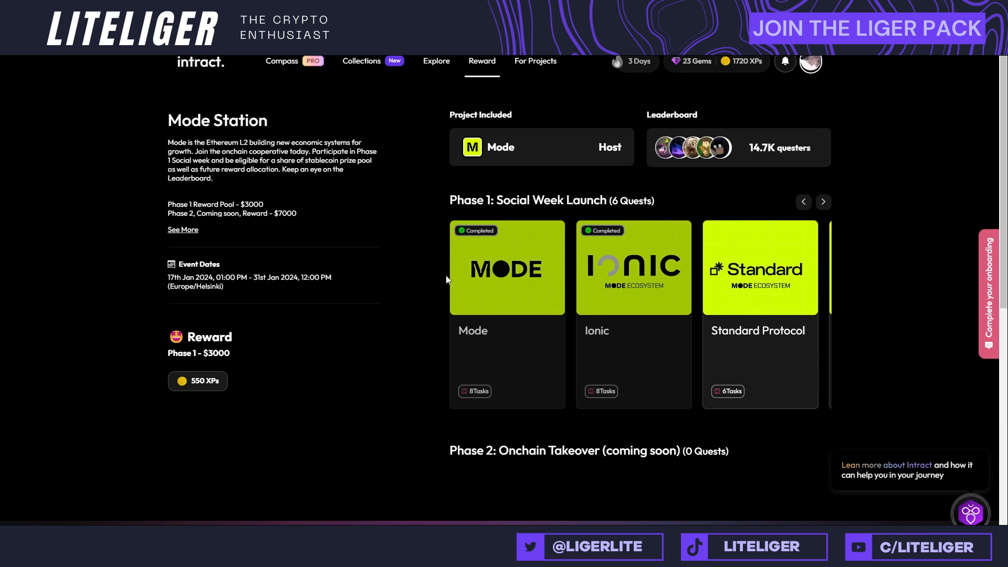
pyautogui.moveTo(769, 316); pyautogui.dragTo(606, 308)
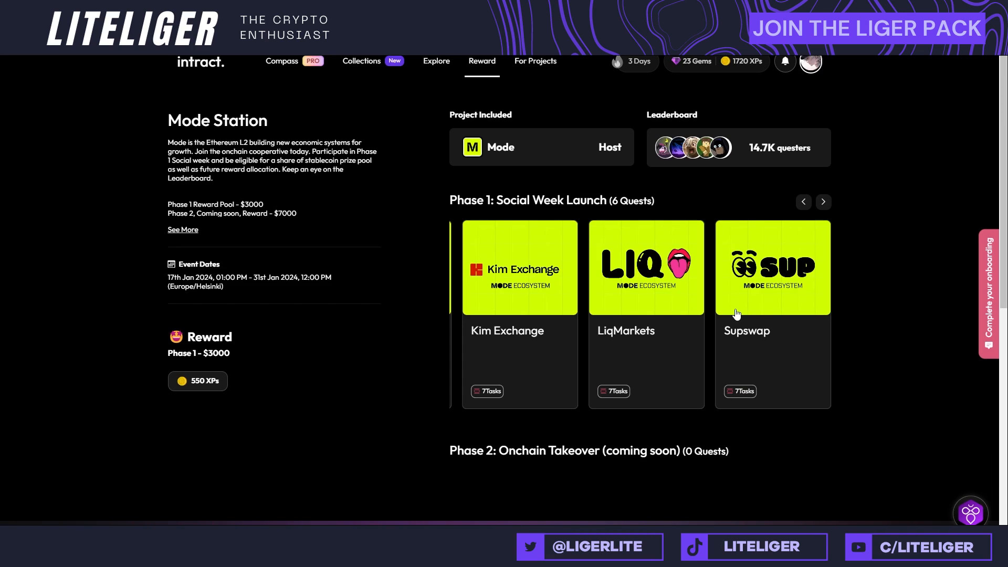
pyautogui.scroll(-3, 407, 336)
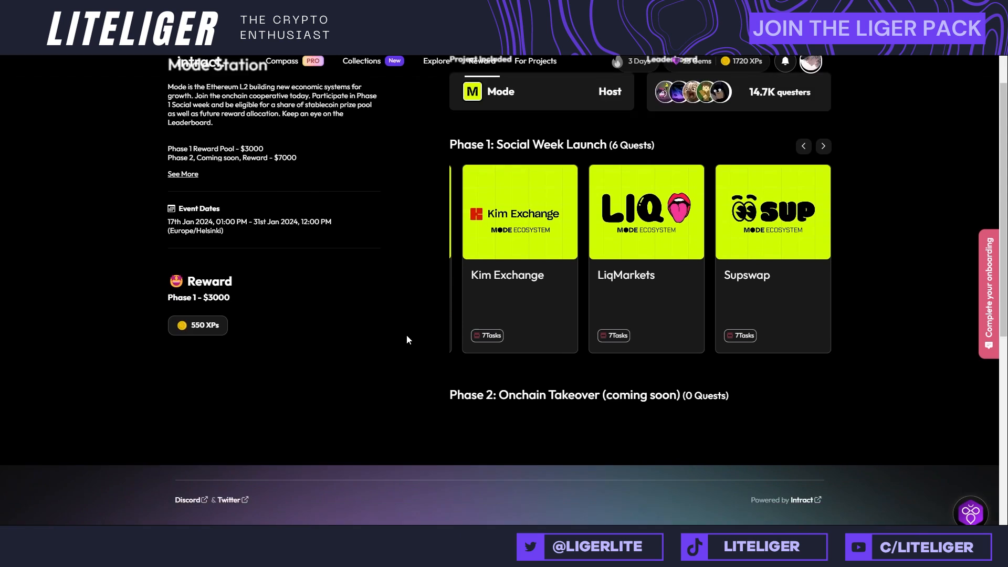
pyautogui.scroll(3, 430, 327)
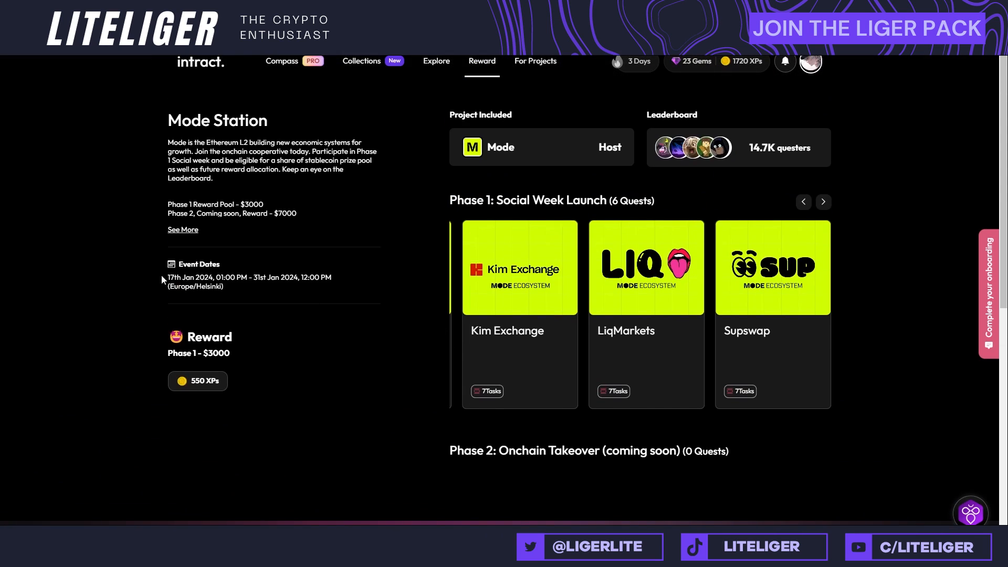
pyautogui.moveTo(164, 277); pyautogui.dragTo(195, 283)
pyautogui.click(233, 292)
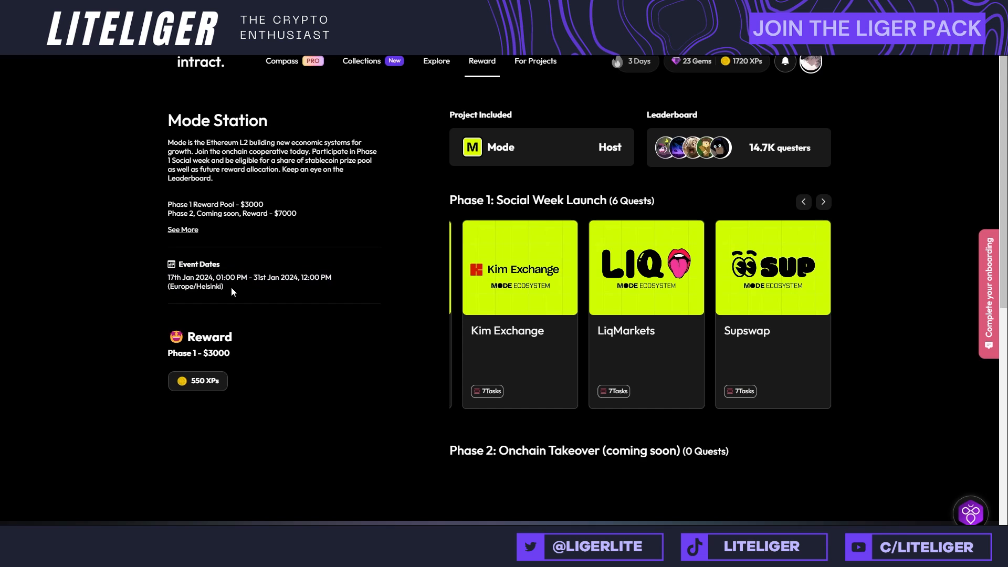
pyautogui.moveTo(255, 277); pyautogui.dragTo(298, 278)
pyautogui.click(309, 282)
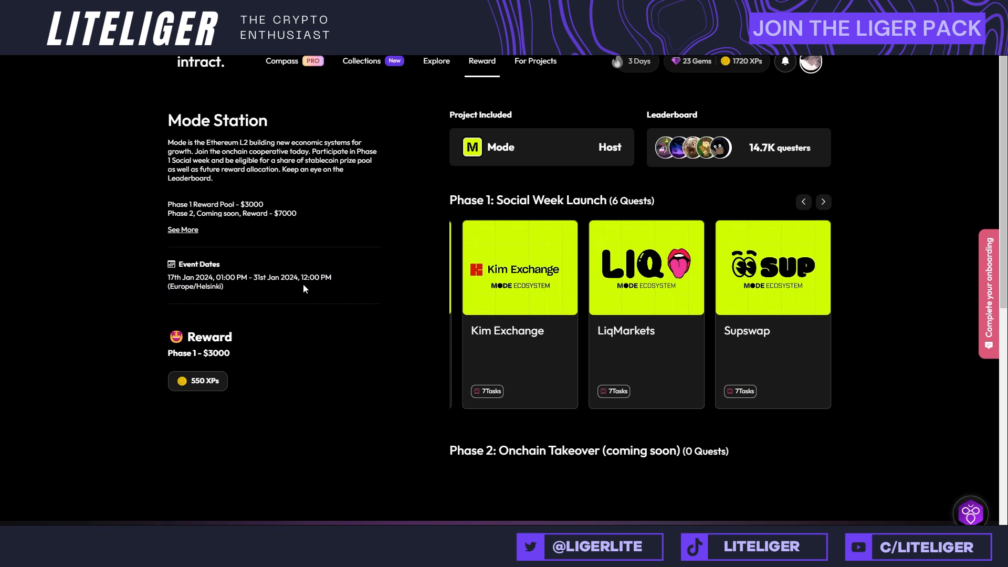
# Step: Read the Mode Station campaign description and check the Phase 2 Onchain Takeover section
pyautogui.scroll(-4, 303, 283)
pyautogui.scroll(4, 751, 259)
pyautogui.moveTo(168, 143); pyautogui.dragTo(354, 166)
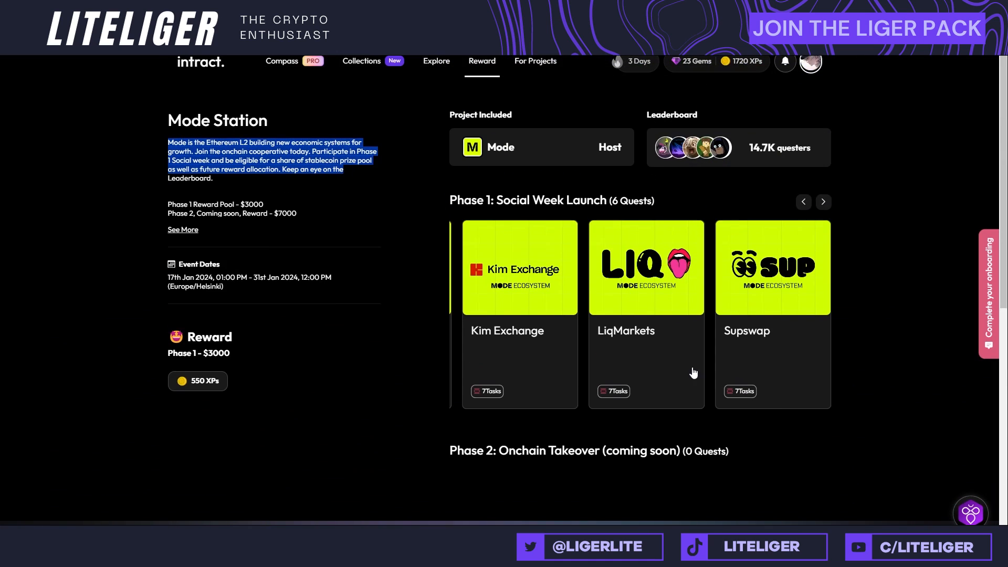
pyautogui.moveTo(701, 420); pyautogui.dragTo(760, 449)
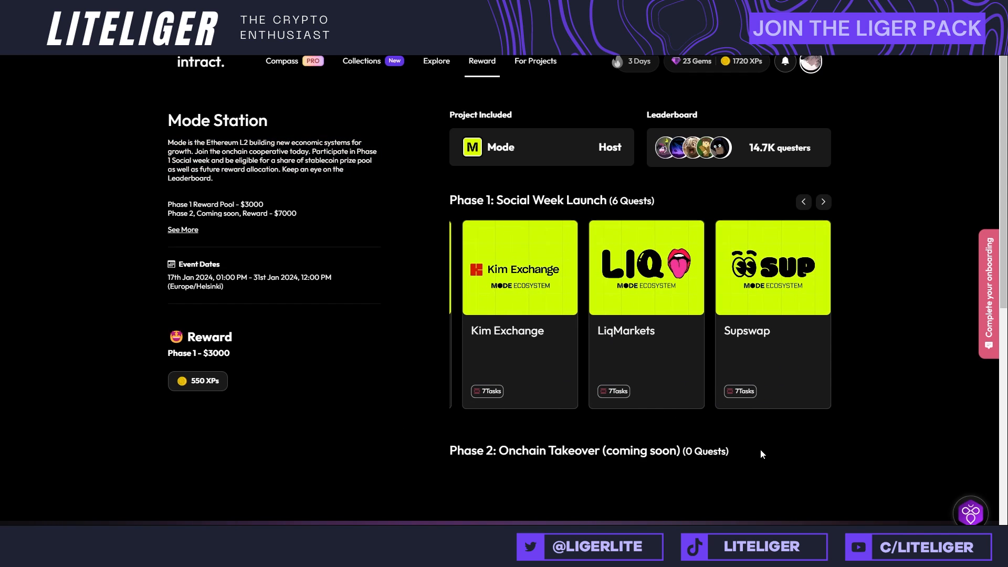
pyautogui.scroll(-8, 767, 442)
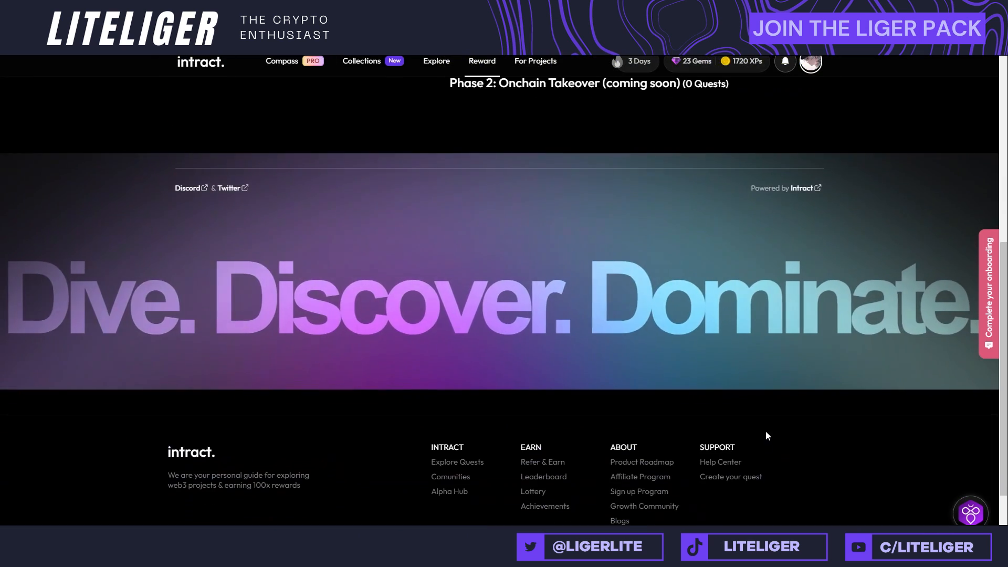
pyautogui.scroll(8, 748, 408)
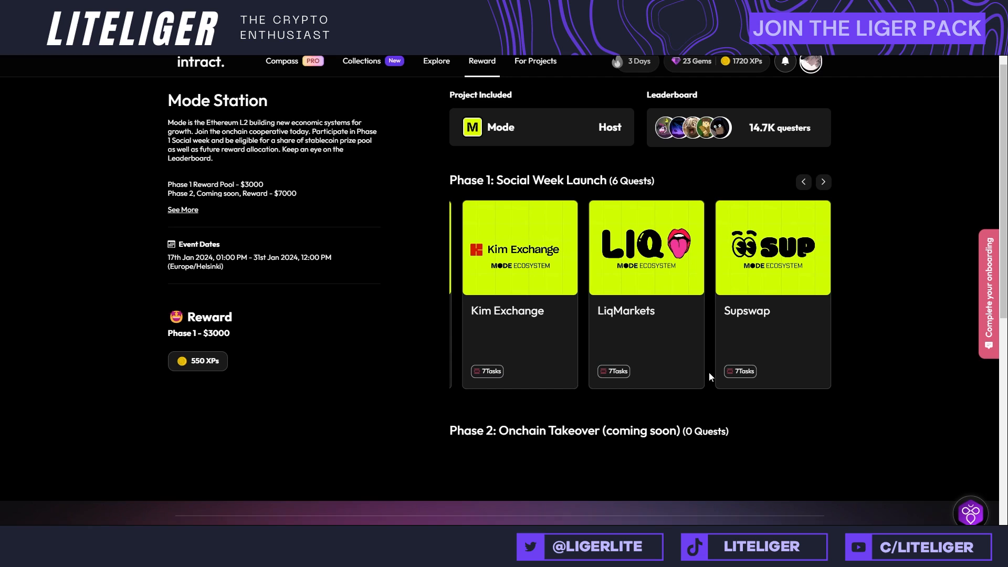
pyautogui.scroll(1, 710, 370)
# Step: Open the Mode Station leaderboard, check the account's rank and XP, and close it
pyautogui.moveTo(760, 147); pyautogui.dragTo(749, 149)
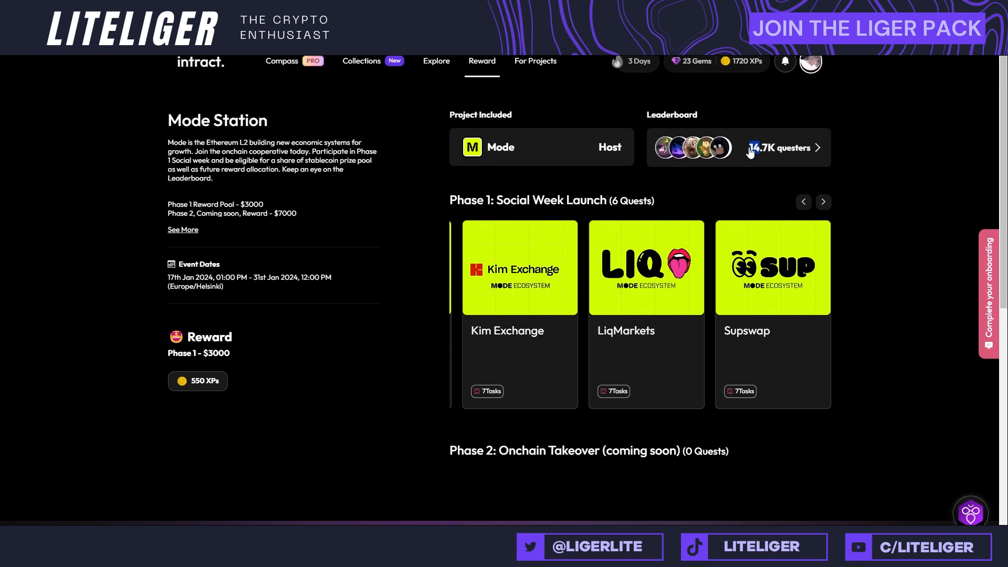
pyautogui.click(806, 152)
pyautogui.click(809, 155)
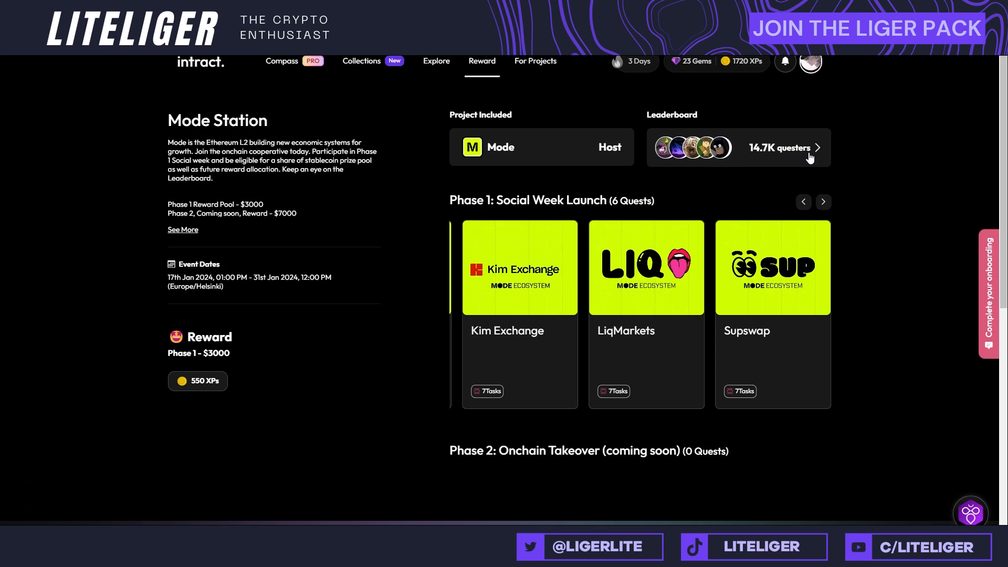
pyautogui.click(809, 154)
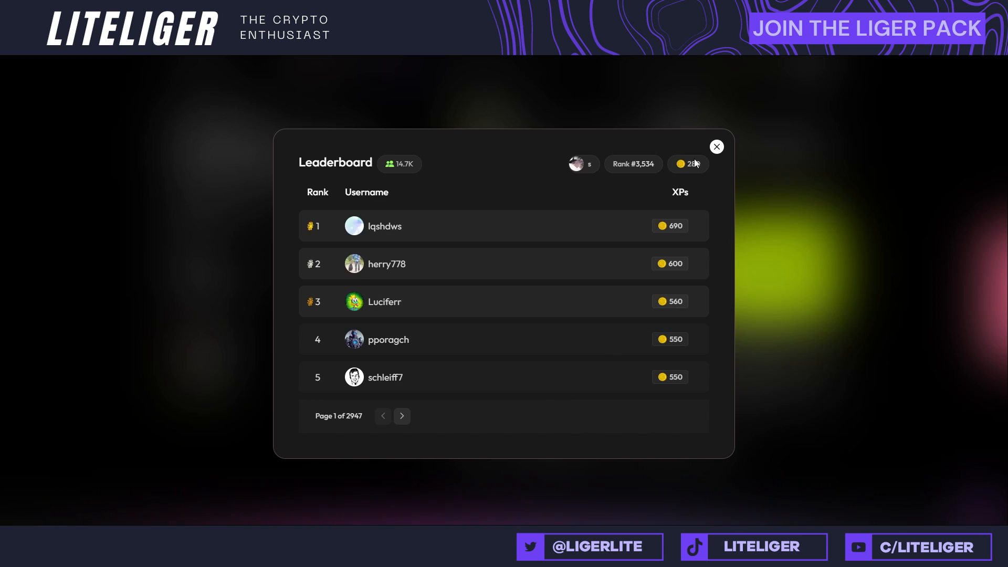
pyautogui.click(860, 284)
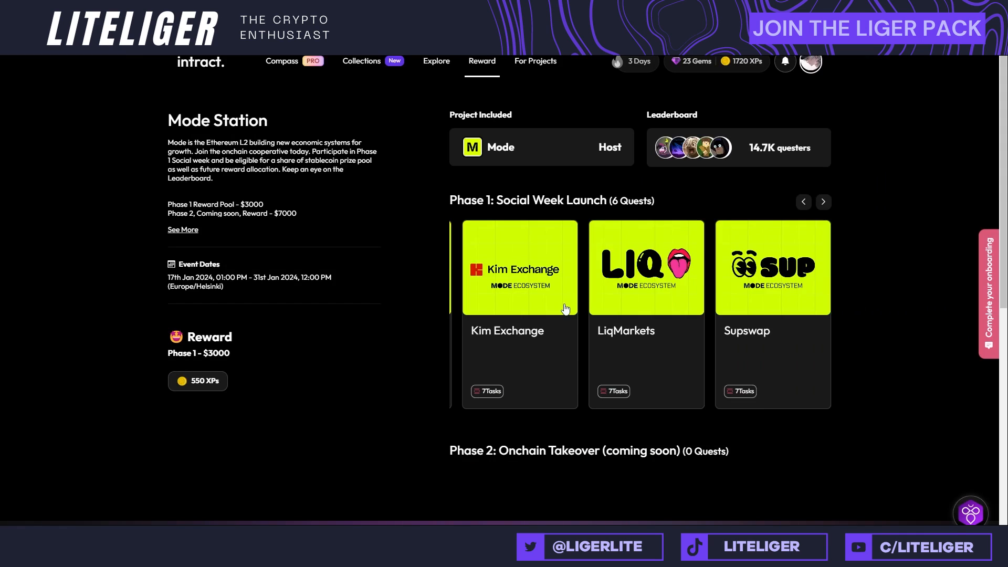
# Step: Browse the Phase 1 quest cards again and reopen the leaderboard to compare the top XP scores
pyautogui.moveTo(625, 352); pyautogui.dragTo(249, 357)
pyautogui.moveTo(775, 368); pyautogui.dragTo(560, 326)
pyautogui.click(770, 163)
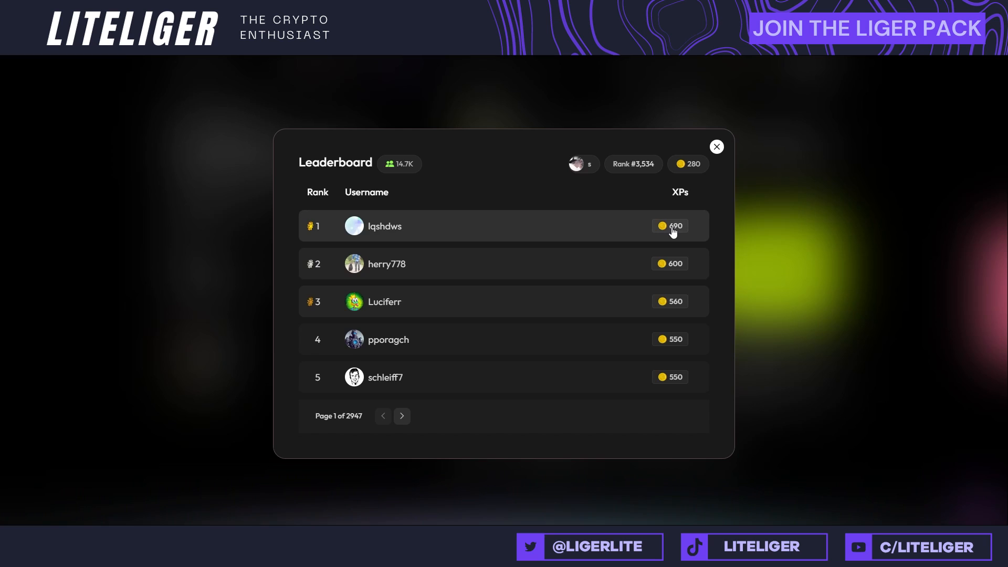
# Step: Close the leaderboard and look over the SupSwap site's Swap Tokens, Trade NFTs, Buy, Earn and Build sections
pyautogui.press('Escape')
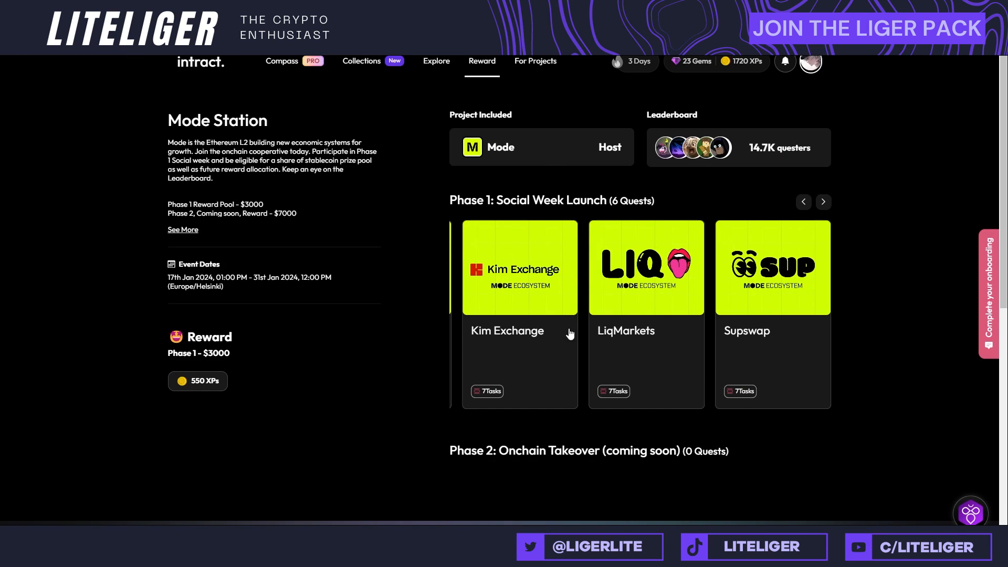
pyautogui.moveTo(569, 330); pyautogui.dragTo(636, 322)
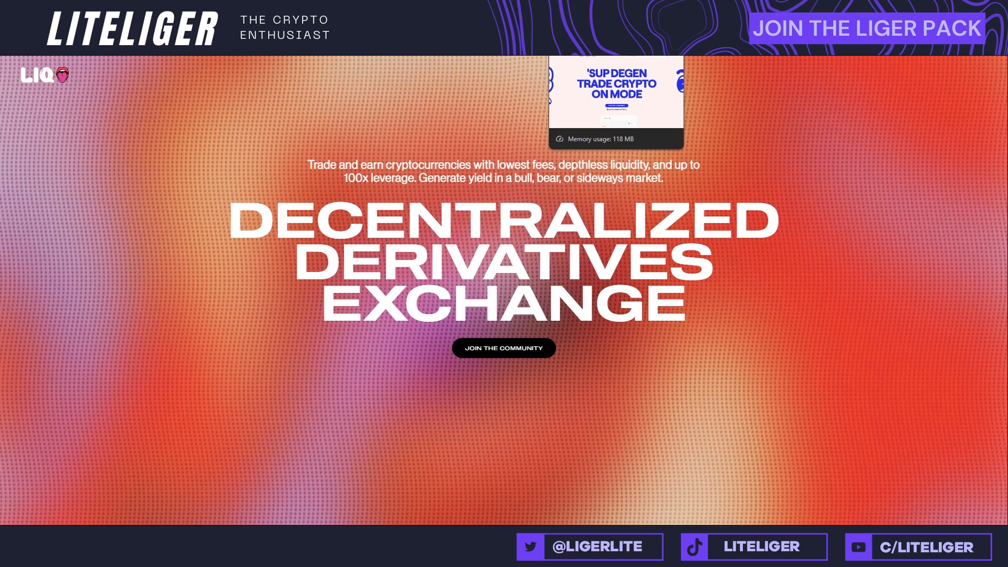
pyautogui.click(609, 46)
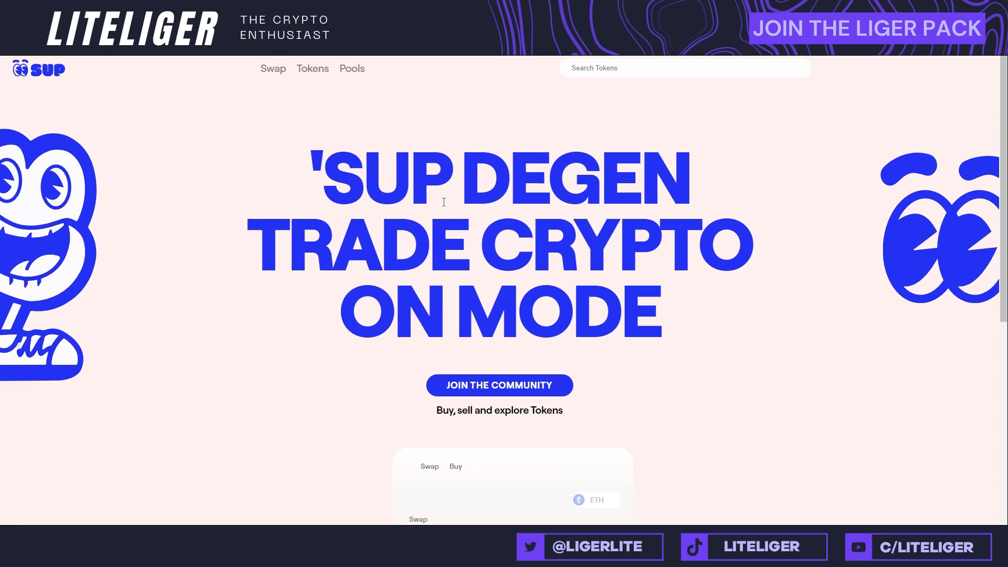
pyautogui.scroll(-7, 427, 196)
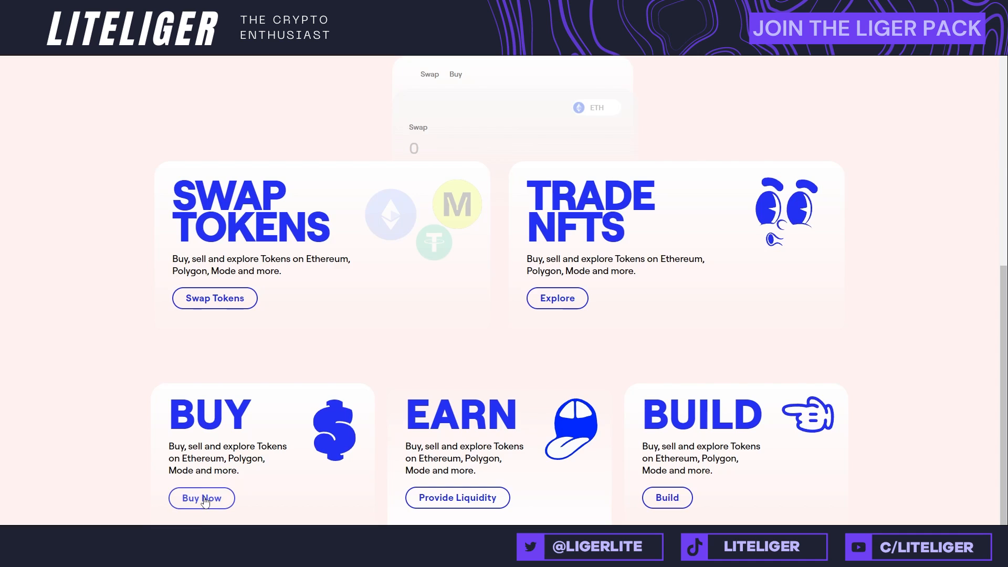
pyautogui.scroll(7, 368, 354)
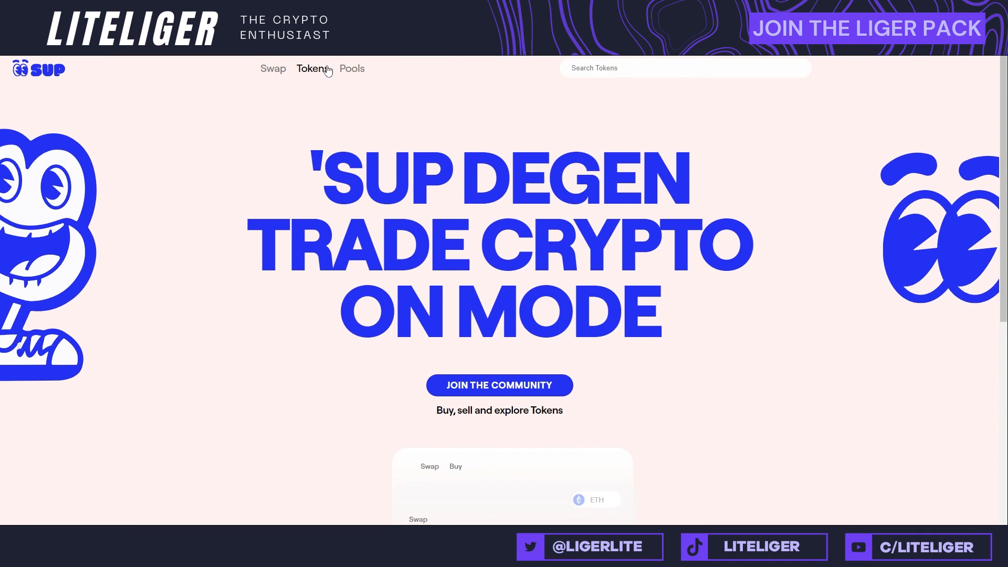
pyautogui.hotkey('ctrl', 't')
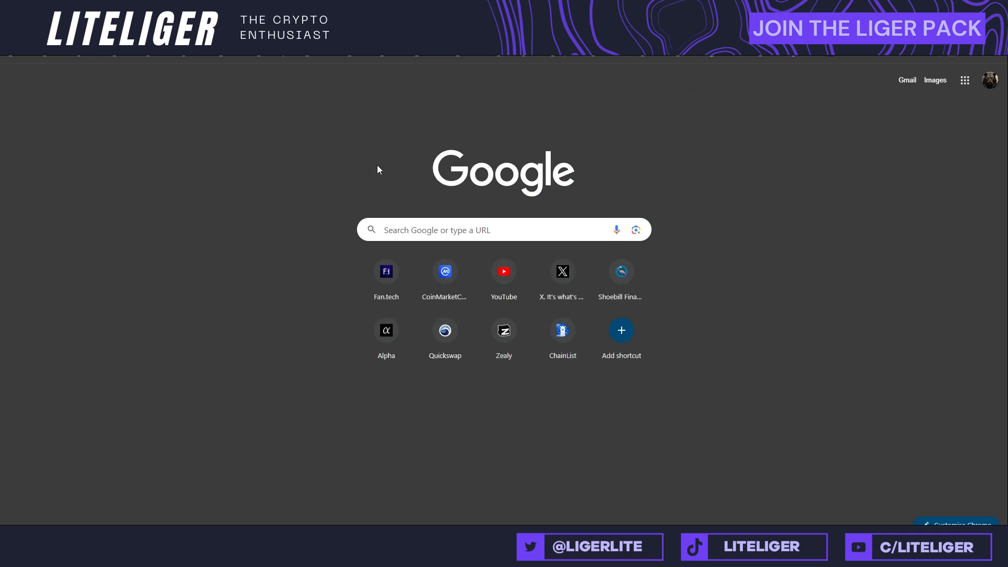
pyautogui.hotkey('ctrl', 'w')
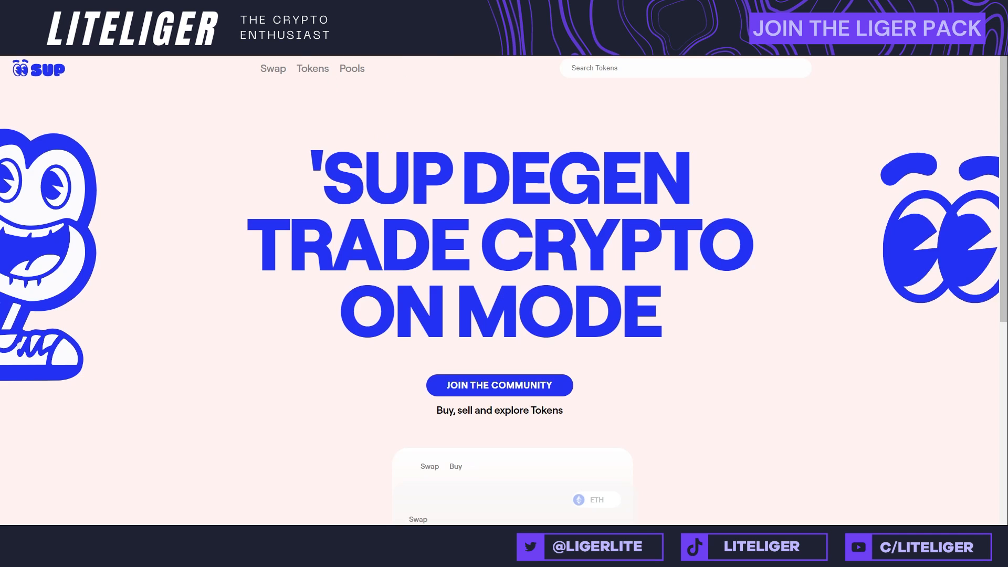
# Step: Examine the Ethena website's products, core concepts, what makes USDe unique, and how USDe is created
pyautogui.click(676, 11)
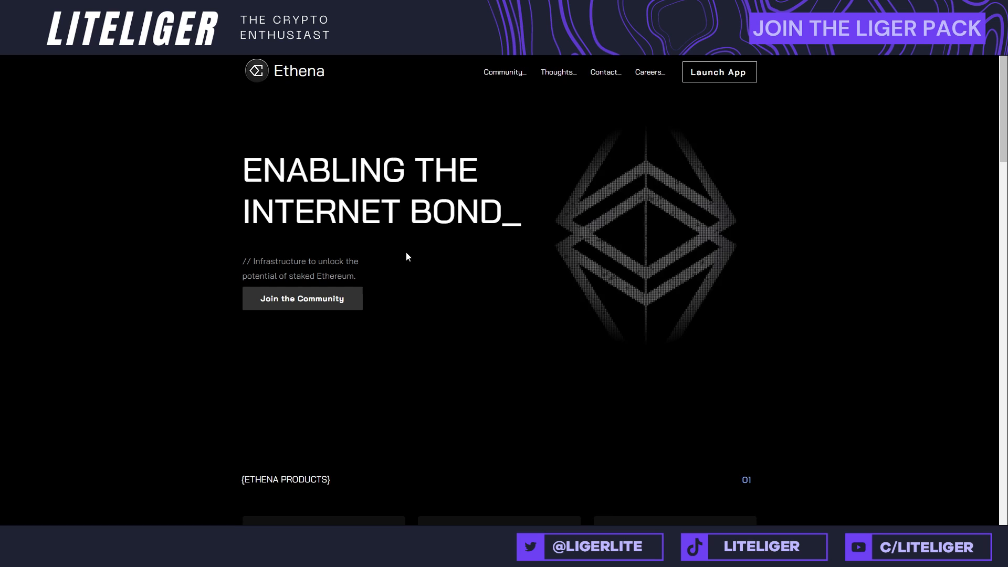
pyautogui.scroll(-2, 405, 252)
pyautogui.scroll(-2, 404, 257)
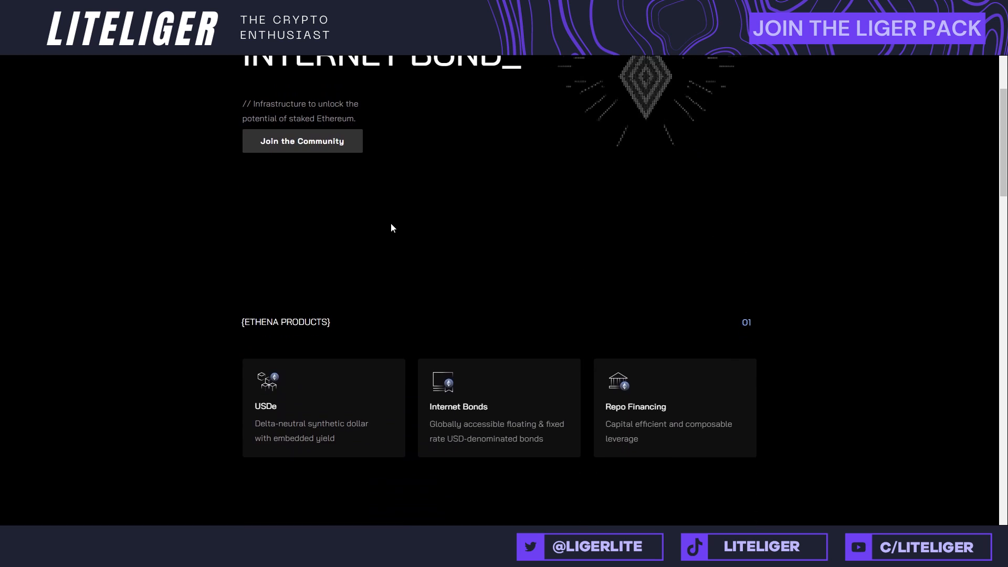
pyautogui.scroll(-2, 386, 223)
pyautogui.moveTo(458, 334); pyautogui.dragTo(531, 293)
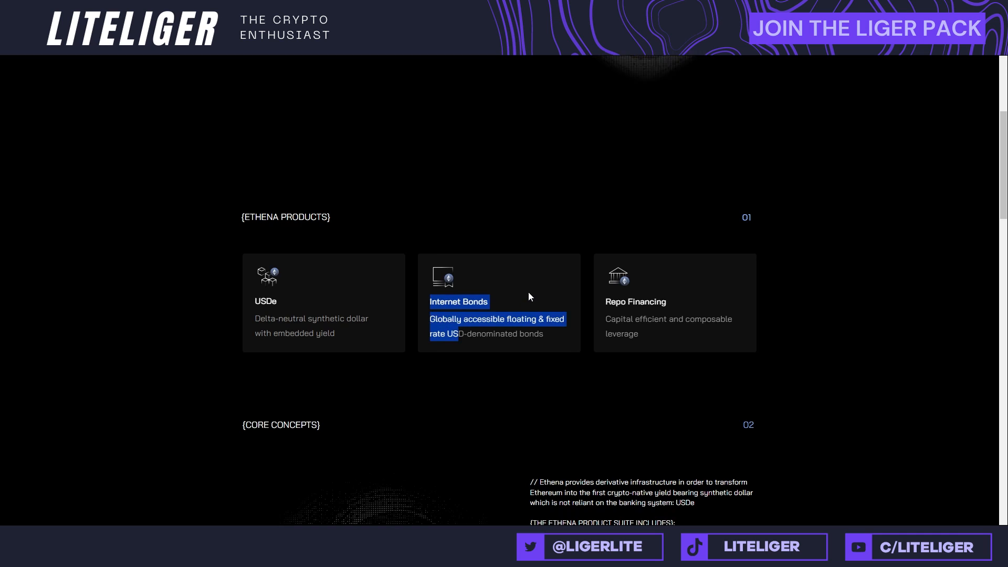
pyautogui.click(454, 411)
pyautogui.scroll(-4, 432, 322)
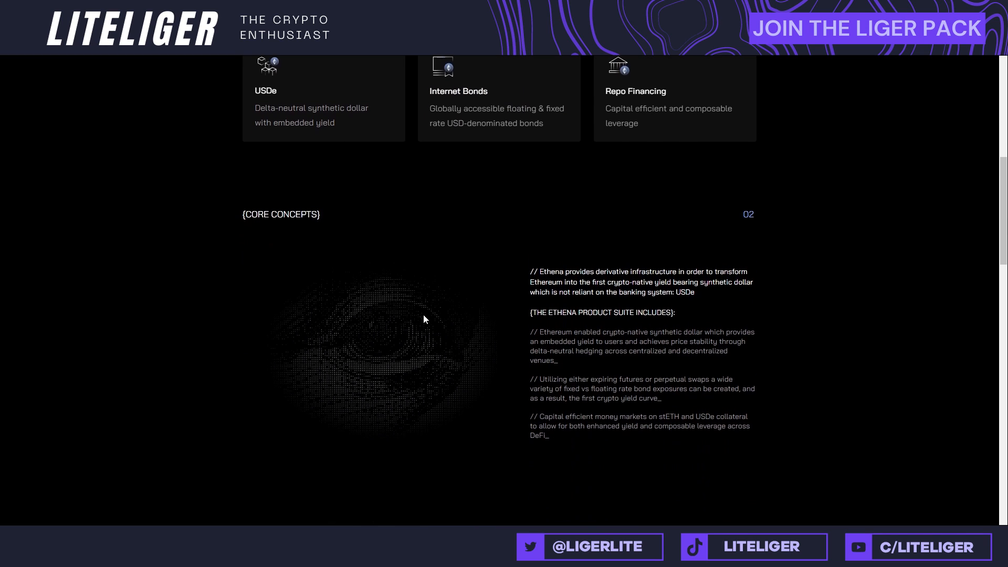
pyautogui.scroll(-10, 424, 318)
pyautogui.scroll(-1, 428, 298)
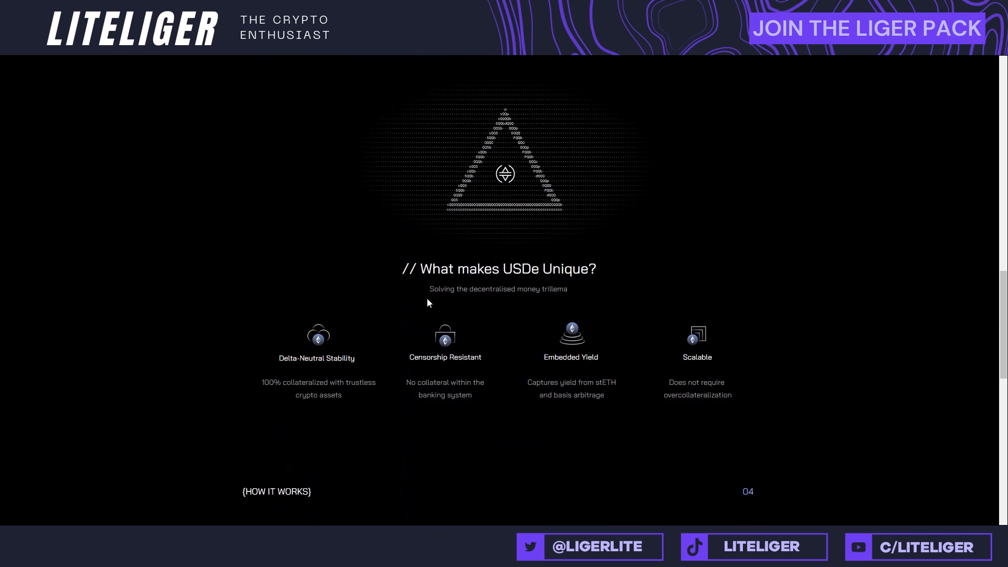
pyautogui.scroll(-6, 405, 336)
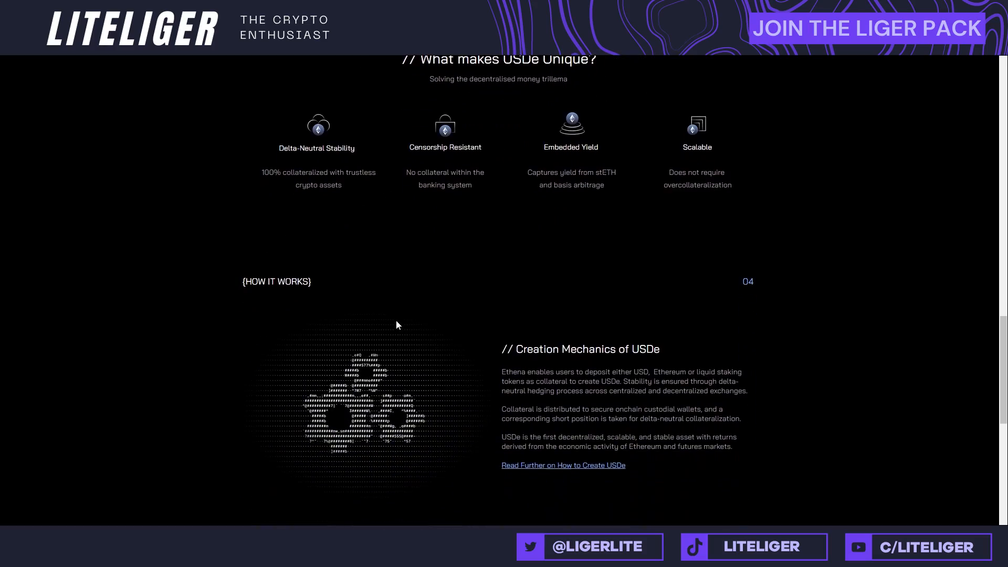
pyautogui.scroll(-3, 404, 326)
pyautogui.scroll(10, 475, 428)
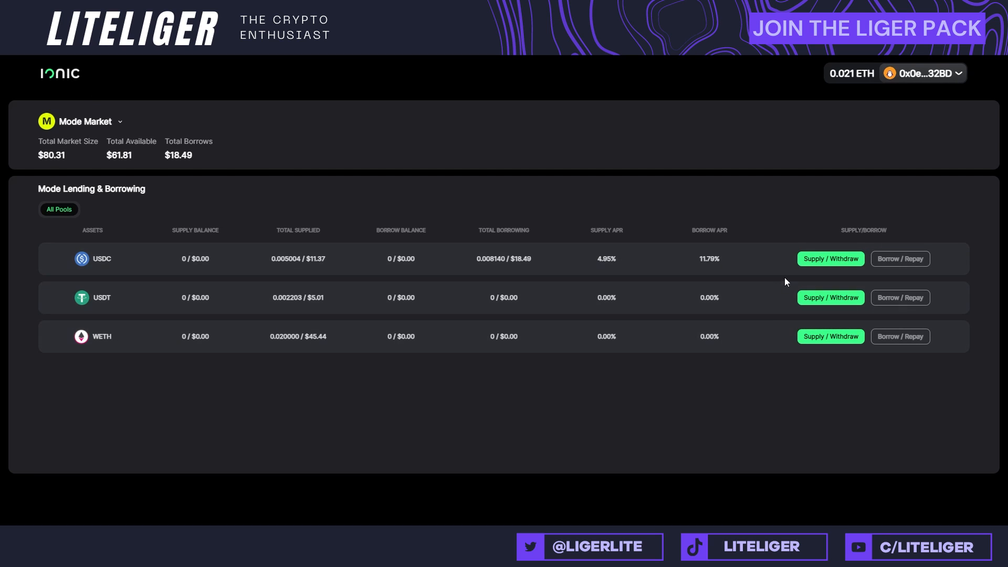
# Step: Supply 0.539485 USDT to Ionic's Mode Market with a custom wallet approval limit of 1 USDT
pyautogui.click(808, 295)
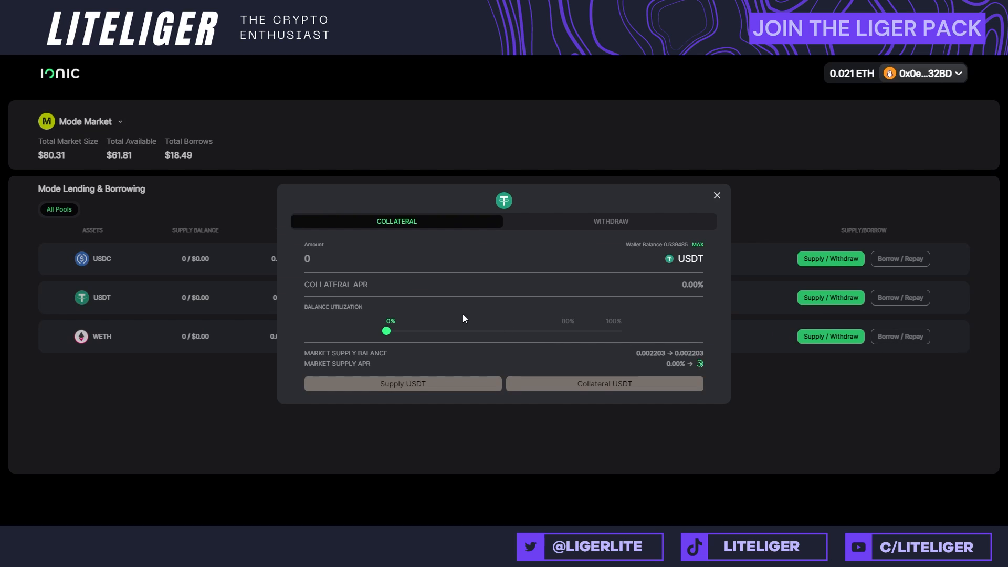
pyautogui.click(439, 385)
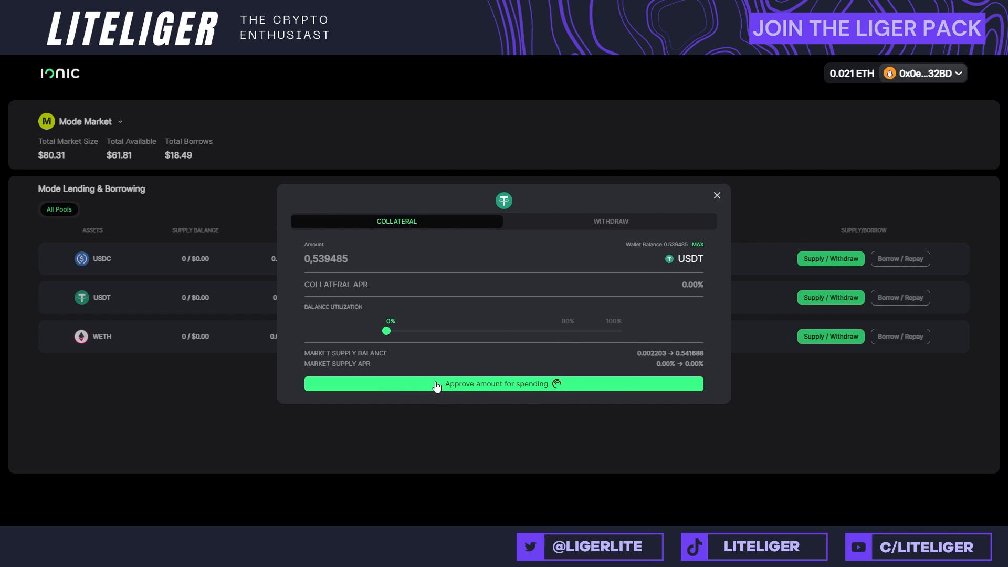
pyautogui.click(569, 332)
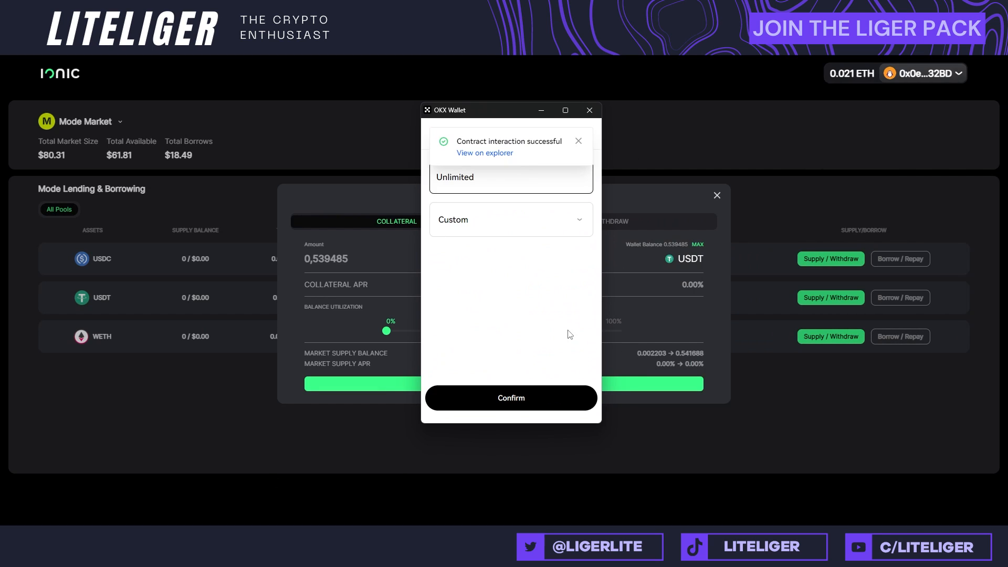
pyautogui.click(530, 220)
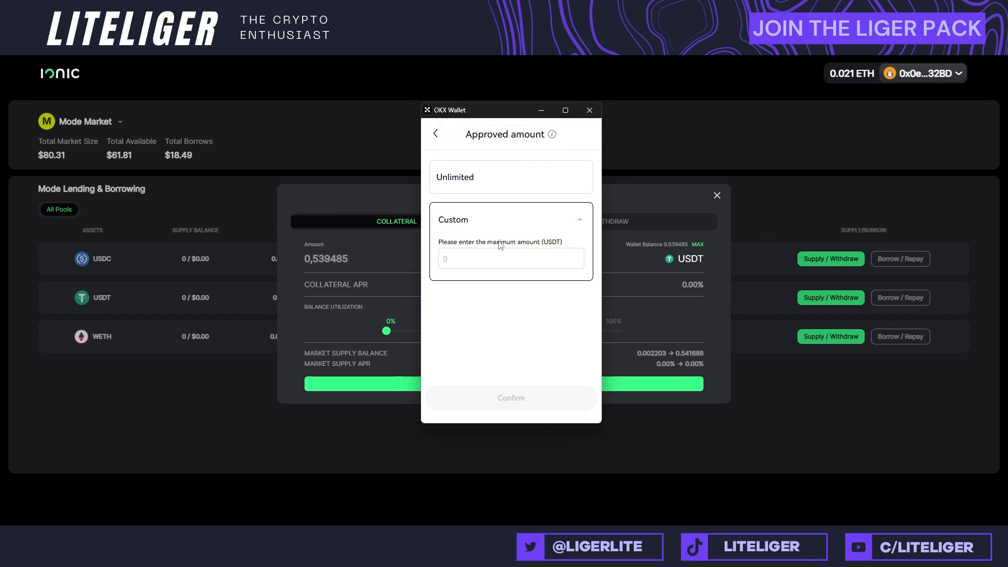
pyautogui.click(512, 251)
pyautogui.write('1')
pyautogui.click(541, 401)
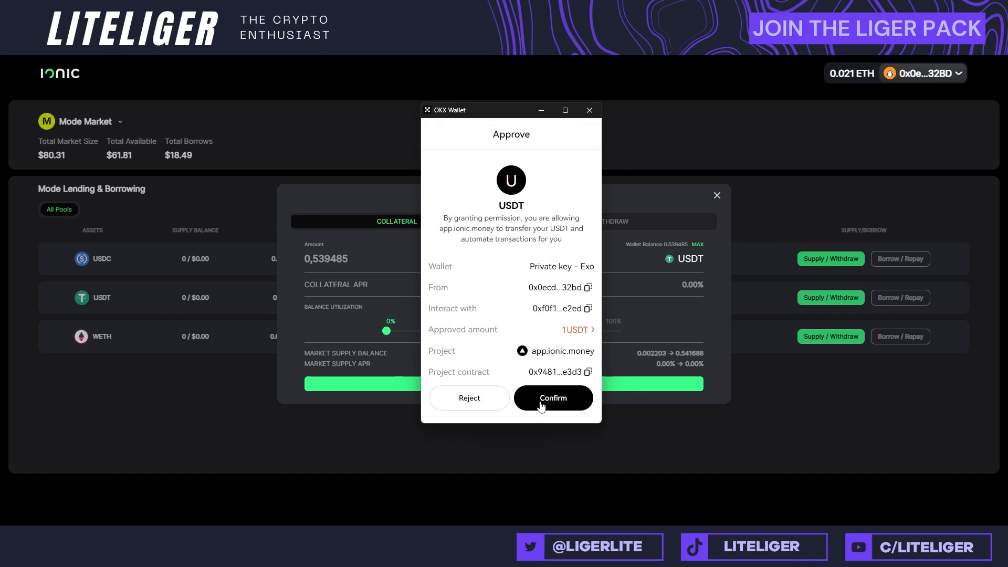
pyautogui.click(541, 401)
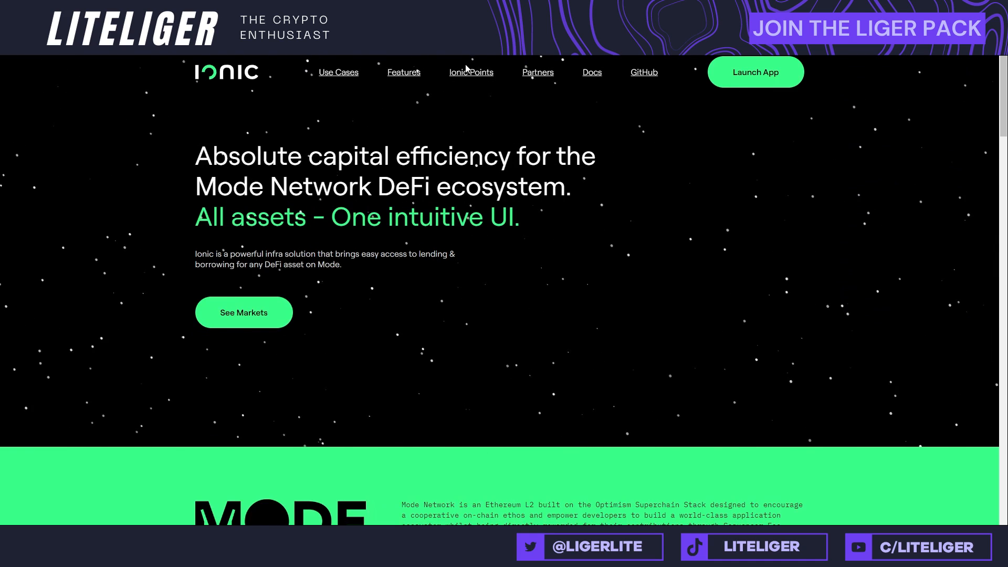
# Step: Read the Ionic Points section on Ionic's website, covering supply, borrow, double-counting and referral rewards
pyautogui.click(460, 73)
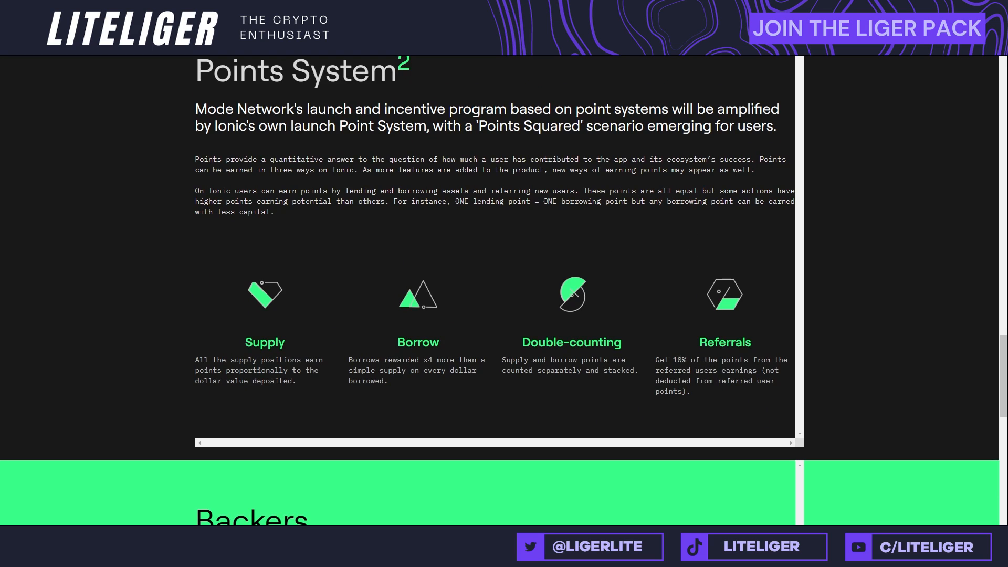
pyautogui.moveTo(651, 355); pyautogui.dragTo(705, 392)
pyautogui.scroll(-1, 706, 385)
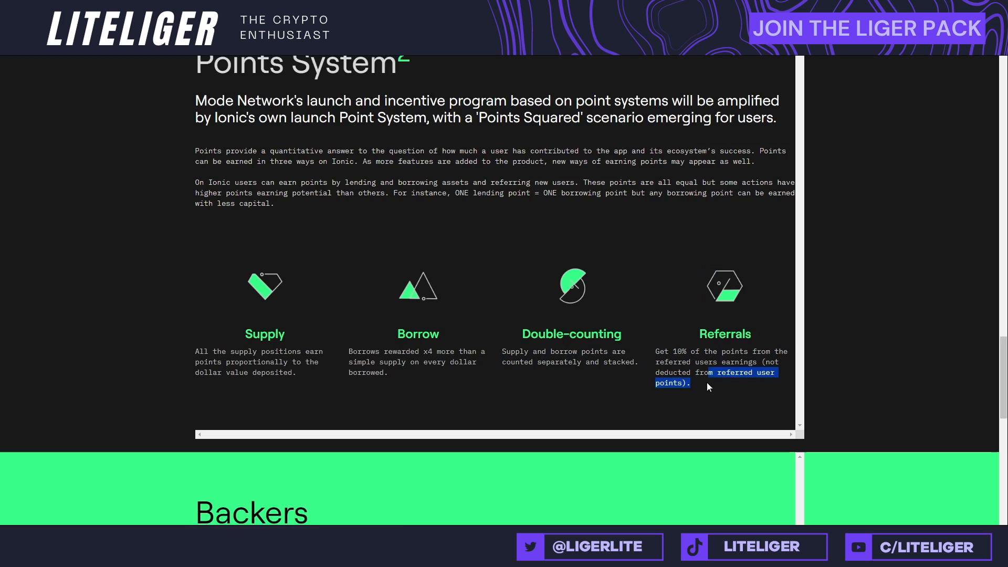
pyautogui.scroll(-6, 707, 385)
pyautogui.scroll(4, 642, 356)
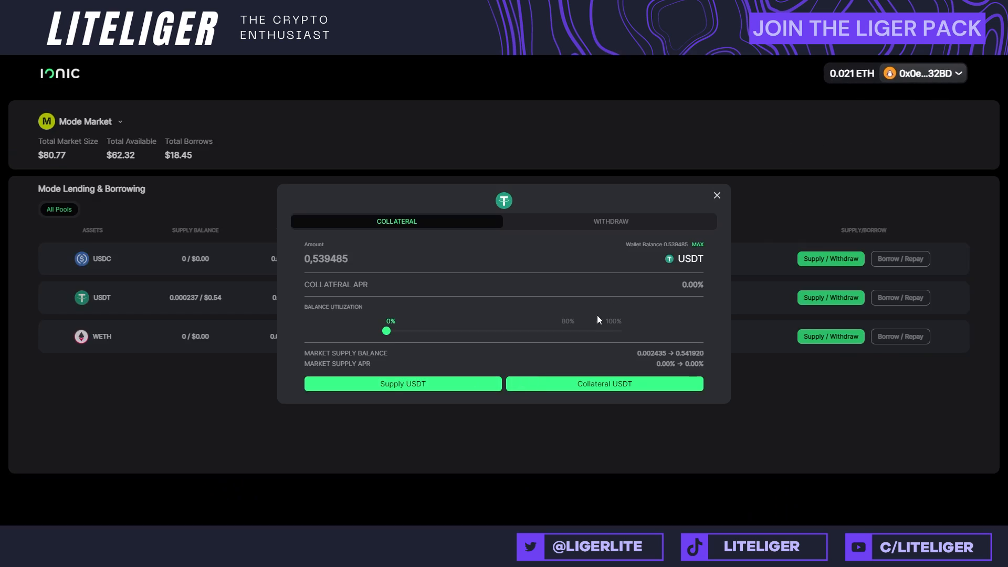
# Step: Request another 0.539485 USDT supply on Ionic and approve Unlimited USDT spending in the wallet
pyautogui.click(446, 384)
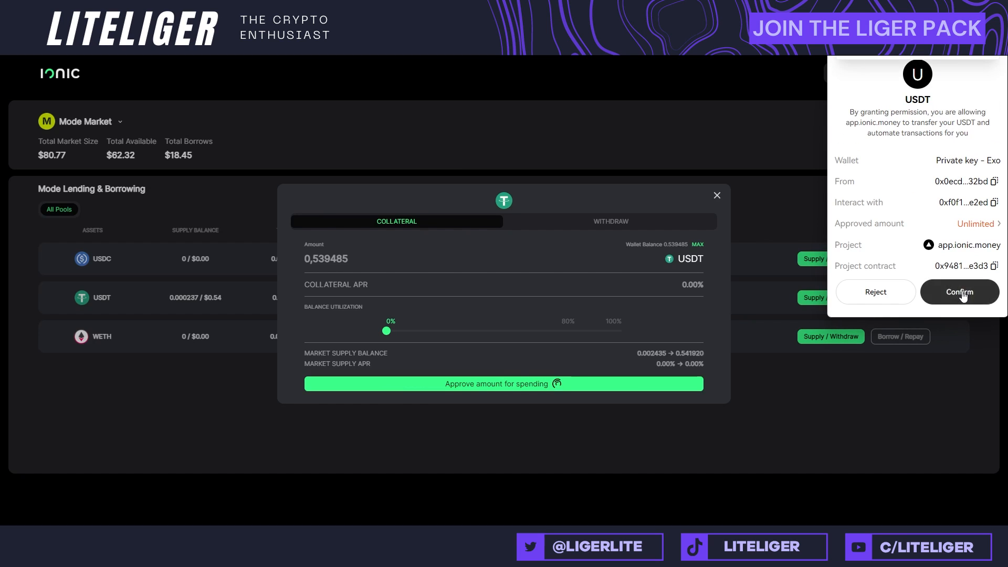
pyautogui.click(962, 293)
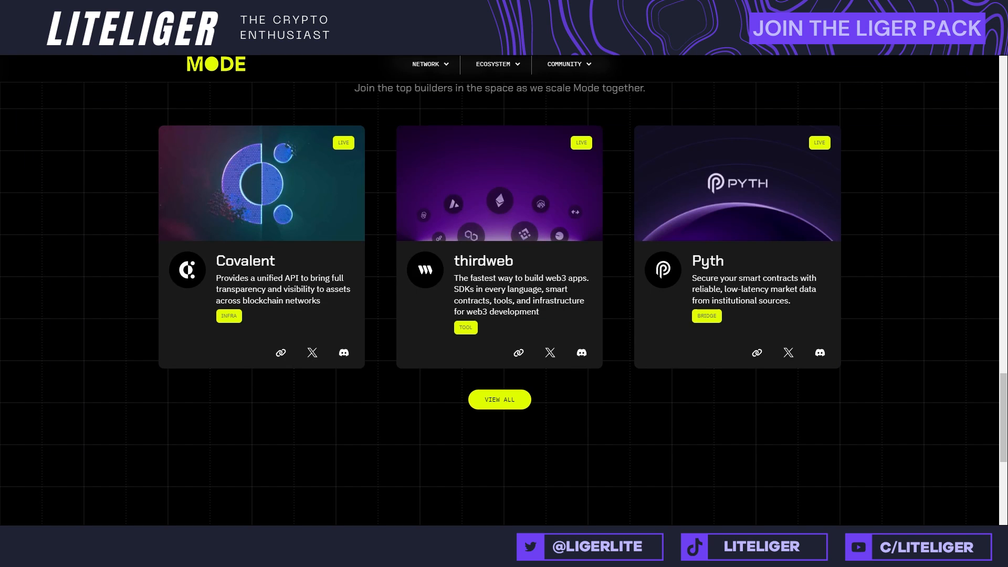
# Step: Review the Mode Dashboard section on Mode's website and search Galxe's spaces for "mode"
pyautogui.scroll(15, 248, 347)
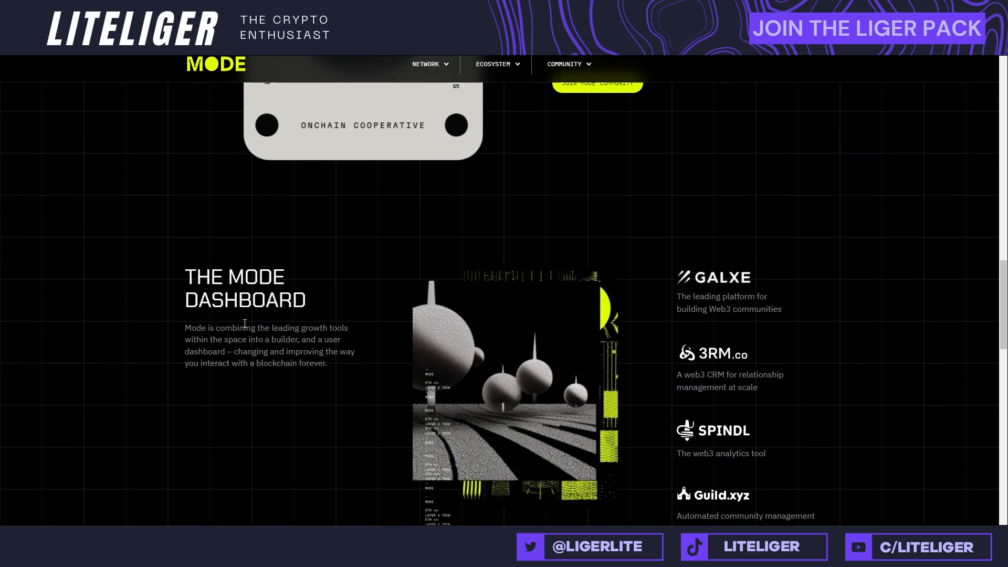
pyautogui.scroll(10, 241, 341)
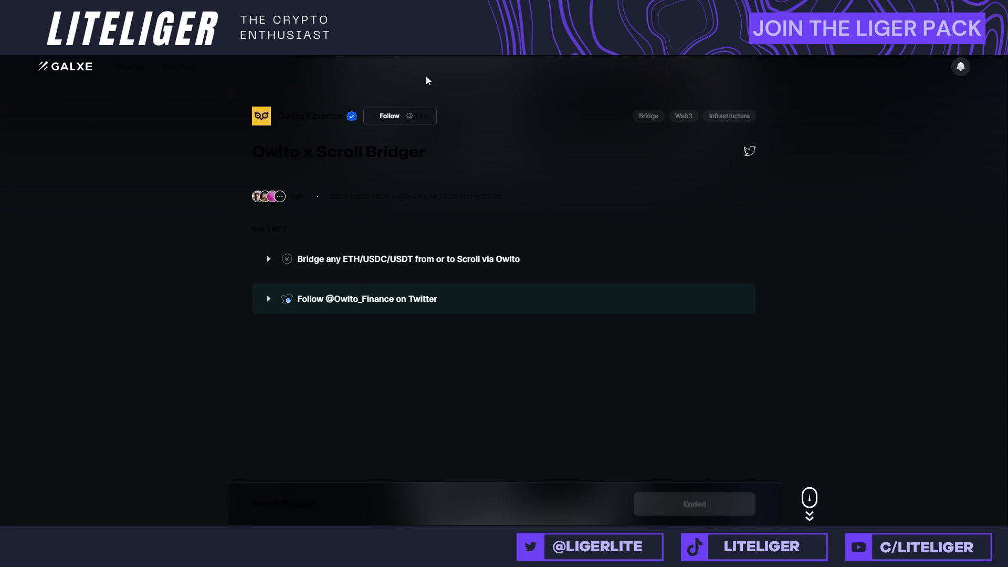
pyautogui.moveTo(436, 76)
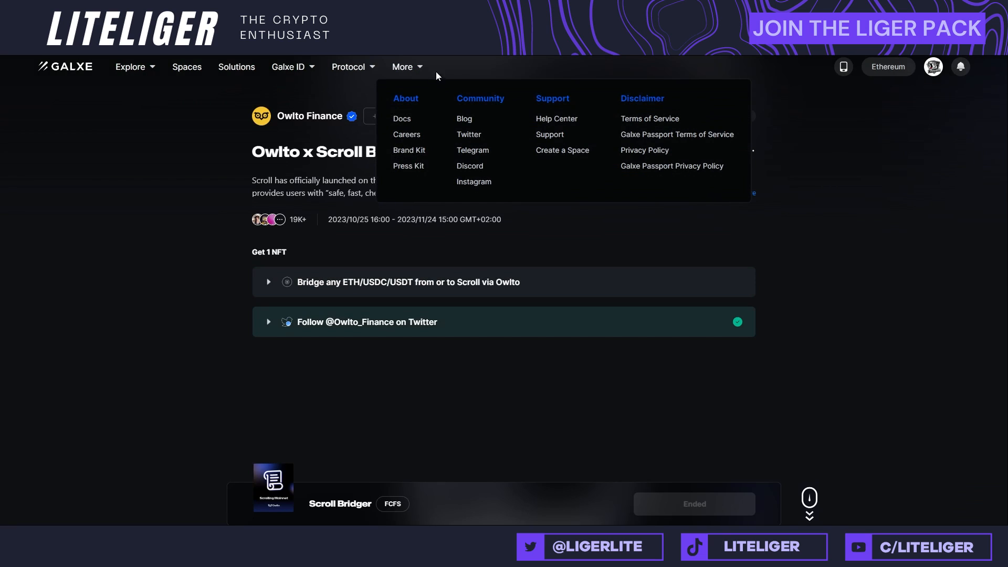
pyautogui.click(79, 66)
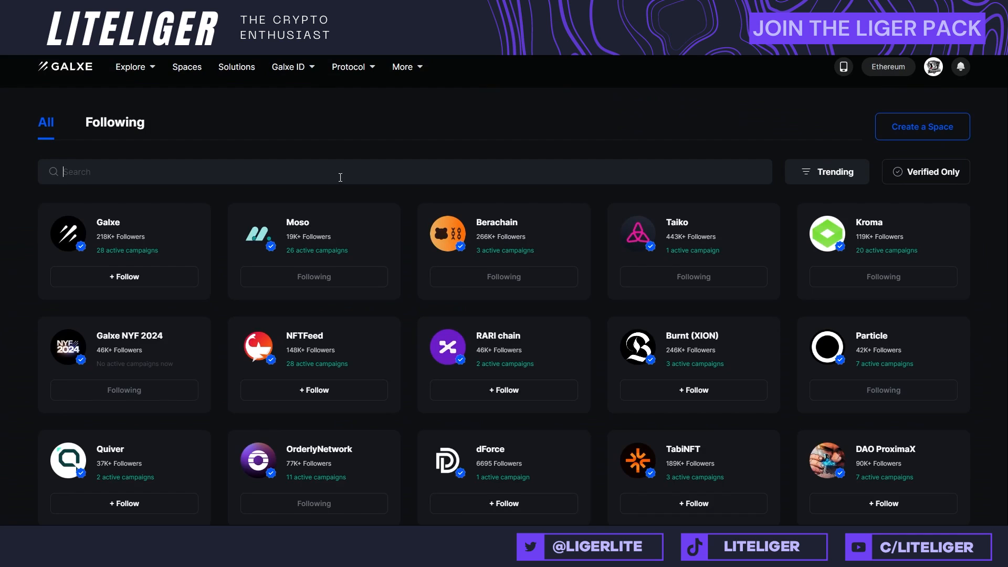
pyautogui.click(339, 178)
pyautogui.write('m')
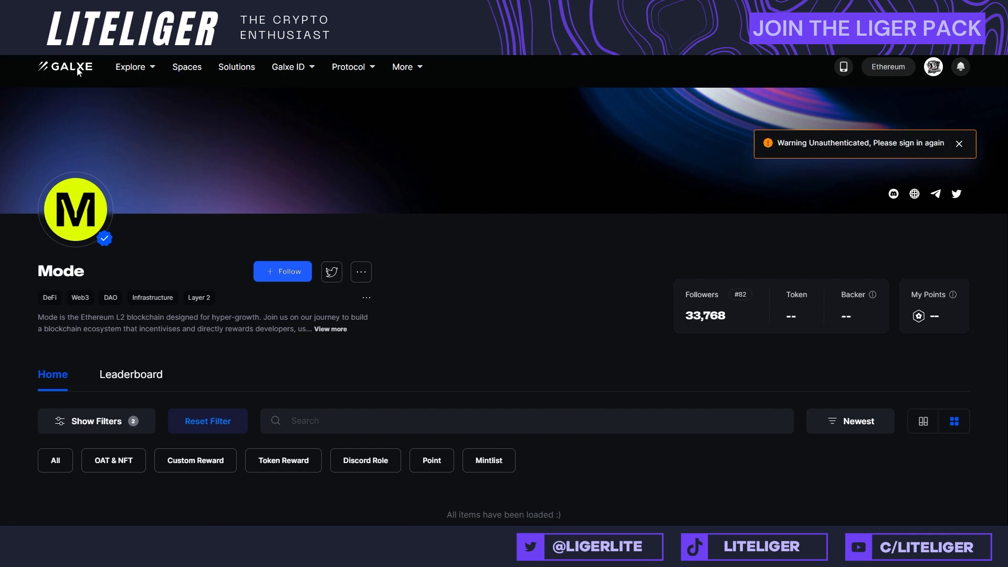
# Step: Check the Mode Domains space on Galxe and browse the Mode space's unfiltered First Dawn weekly campaigns
pyautogui.hotkey('alt', 'Left')
pyautogui.click(366, 254)
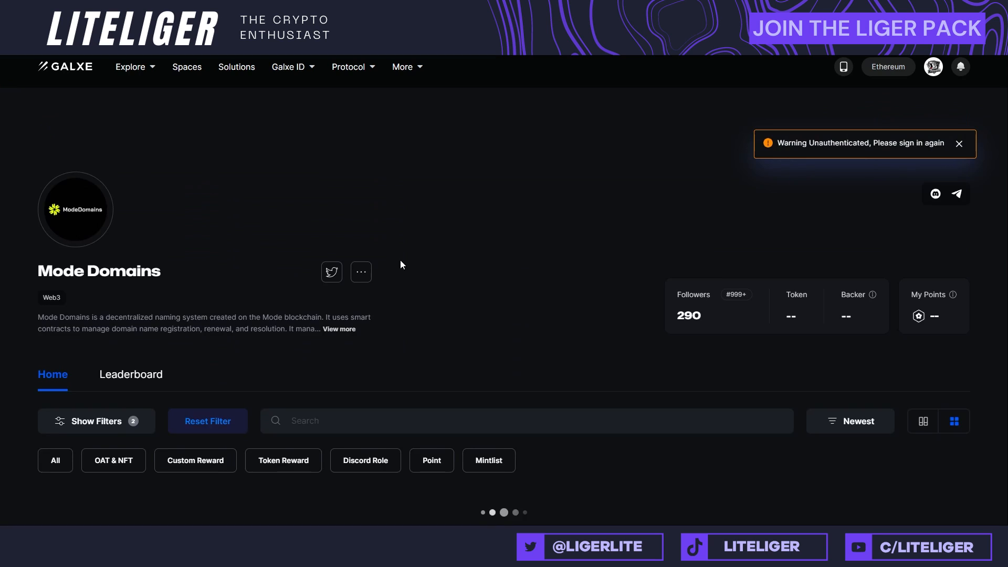
pyautogui.hotkey('alt', 'Left')
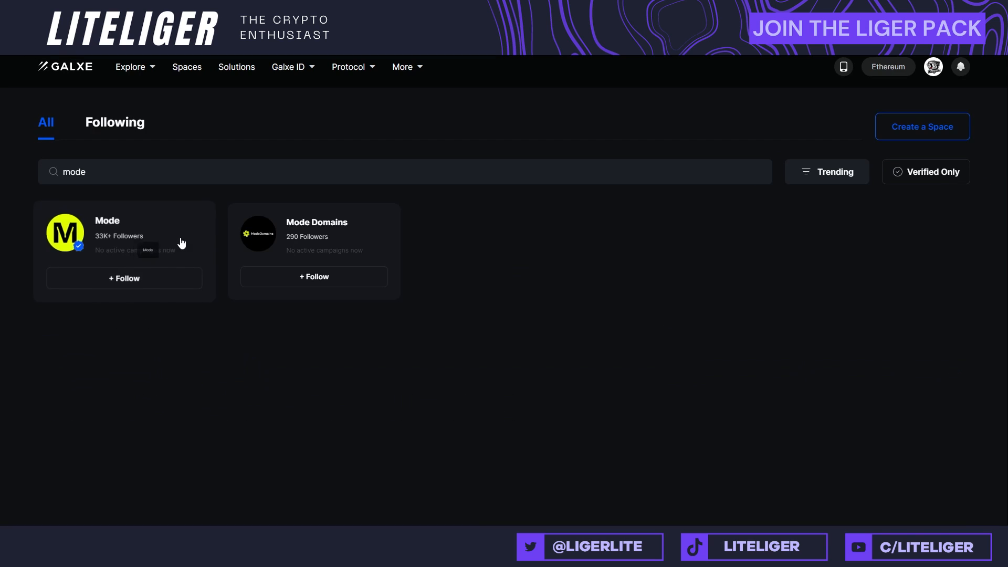
pyautogui.click(184, 241)
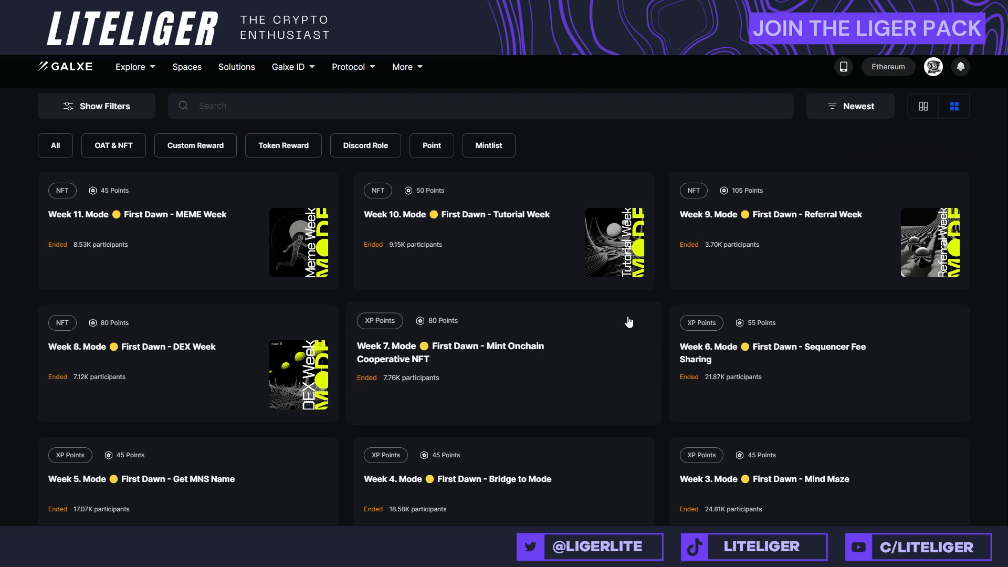
pyautogui.scroll(-3, 686, 230)
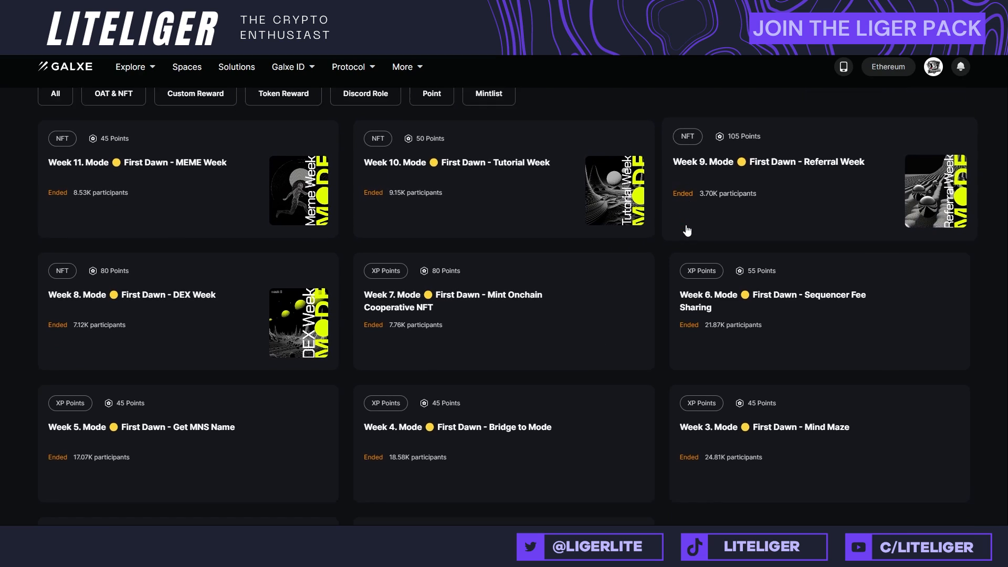
pyautogui.scroll(3, 225, 256)
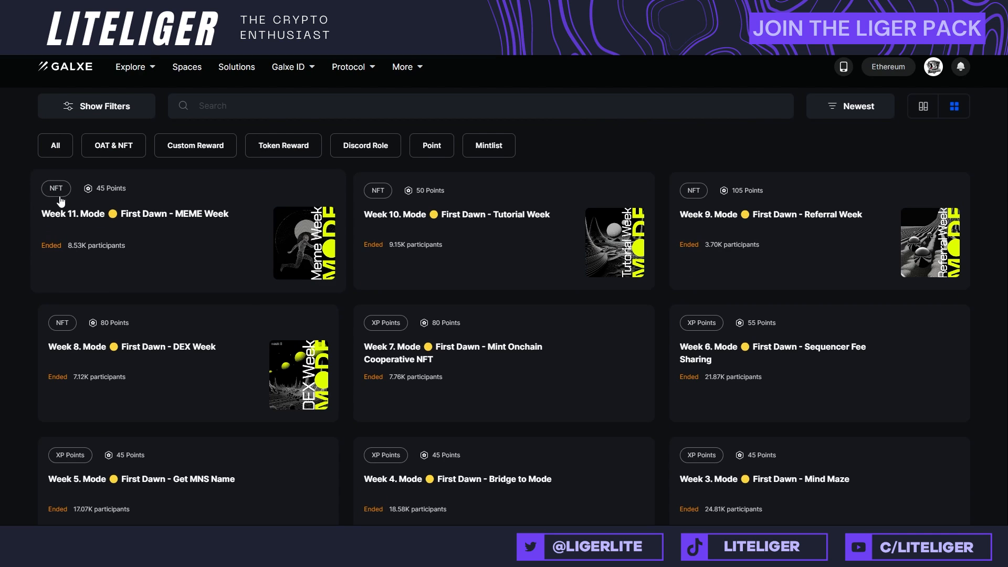
pyautogui.click(52, 202)
pyautogui.scroll(-10, 444, 241)
pyautogui.moveTo(285, 498)
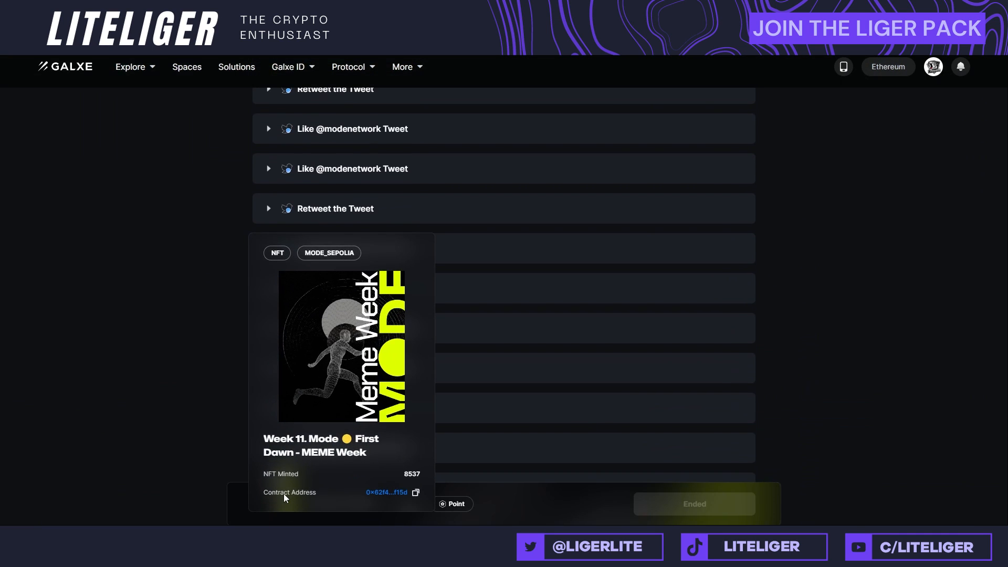
pyautogui.scroll(-4, 350, 239)
pyautogui.scroll(2, 350, 226)
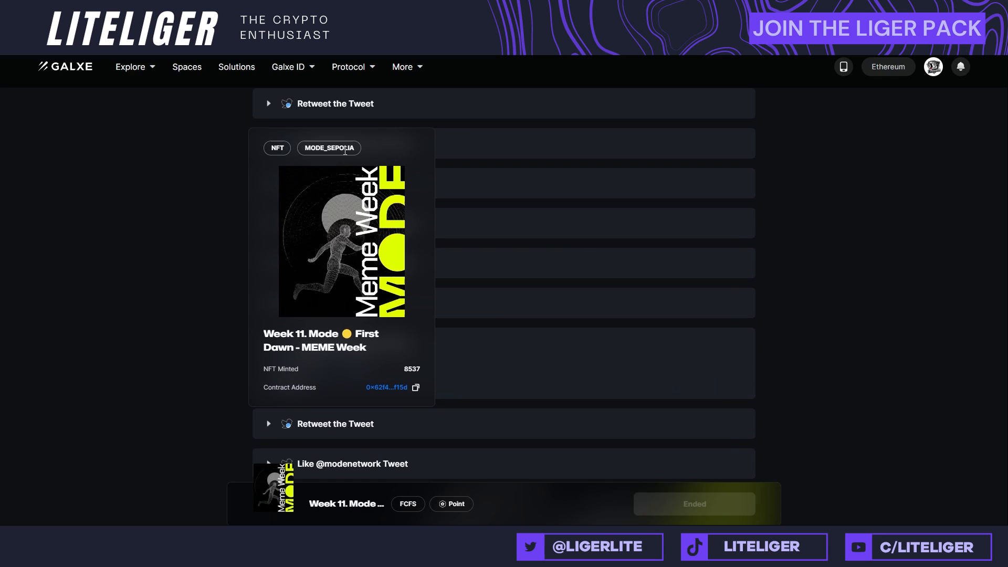
pyautogui.doubleClick(345, 151)
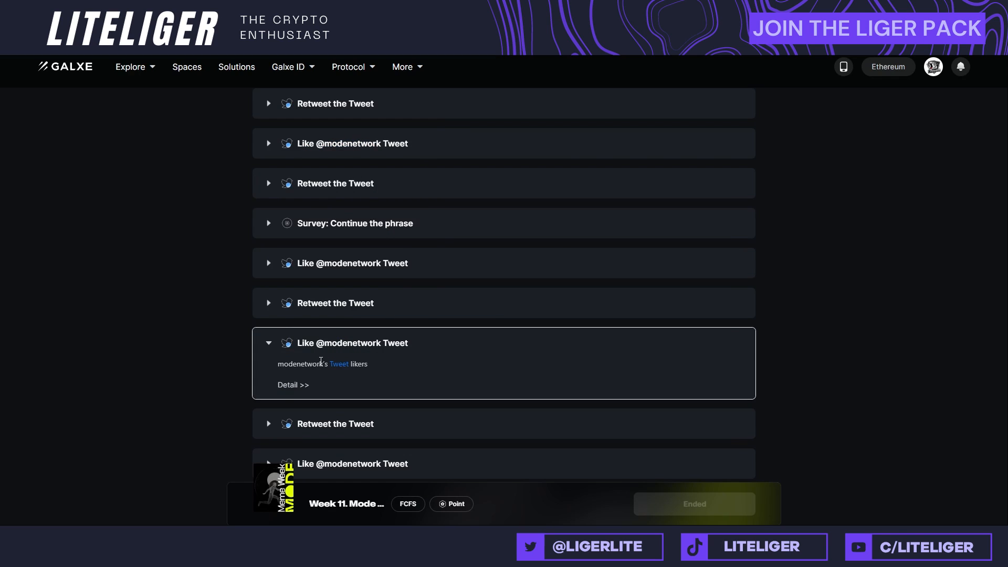
pyautogui.scroll(-8, 484, 342)
pyautogui.scroll(-15, 435, 229)
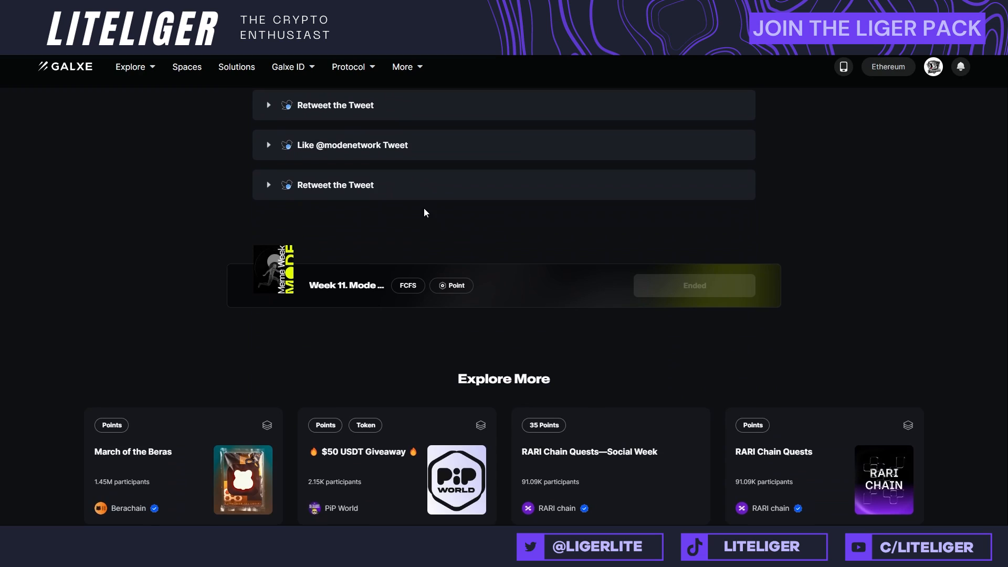
pyautogui.scroll(5, 430, 219)
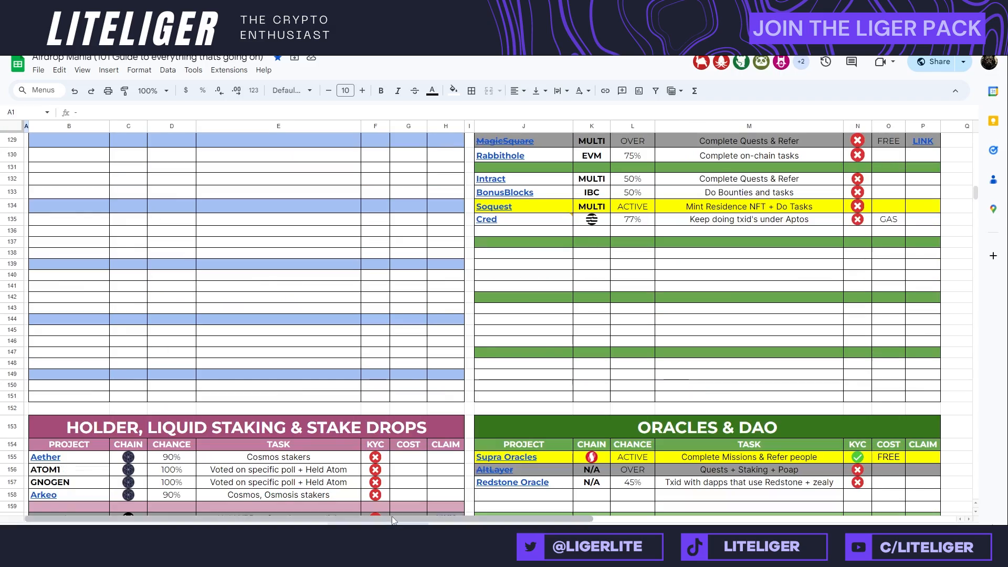
# Step: Look through the Airdrop Mania spreadsheet in Google Sheets, from the NFT markets and crypto domains sections to the quest/task platforms
pyautogui.scroll(10, 440, 501)
pyautogui.scroll(15, 440, 501)
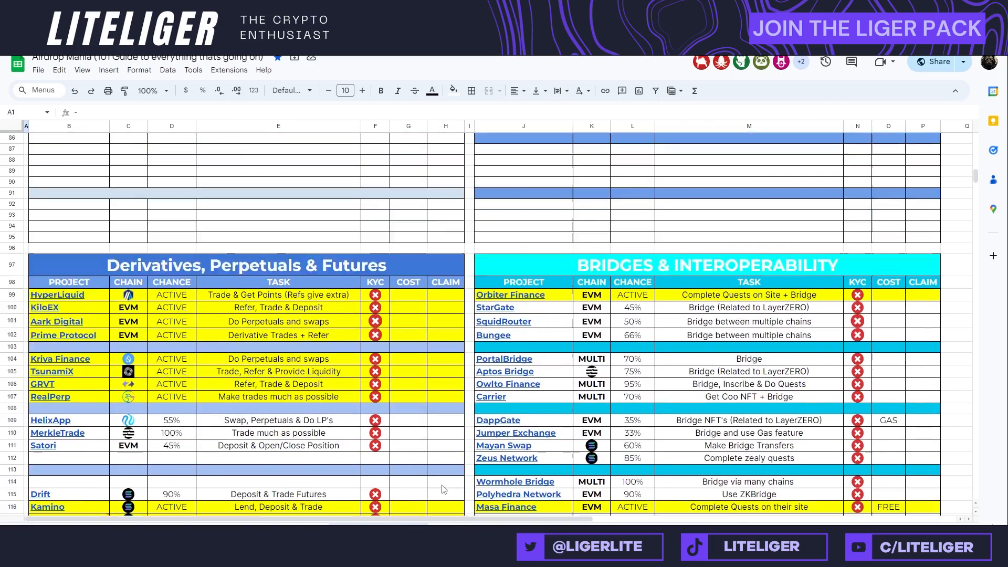
pyautogui.scroll(6, 464, 451)
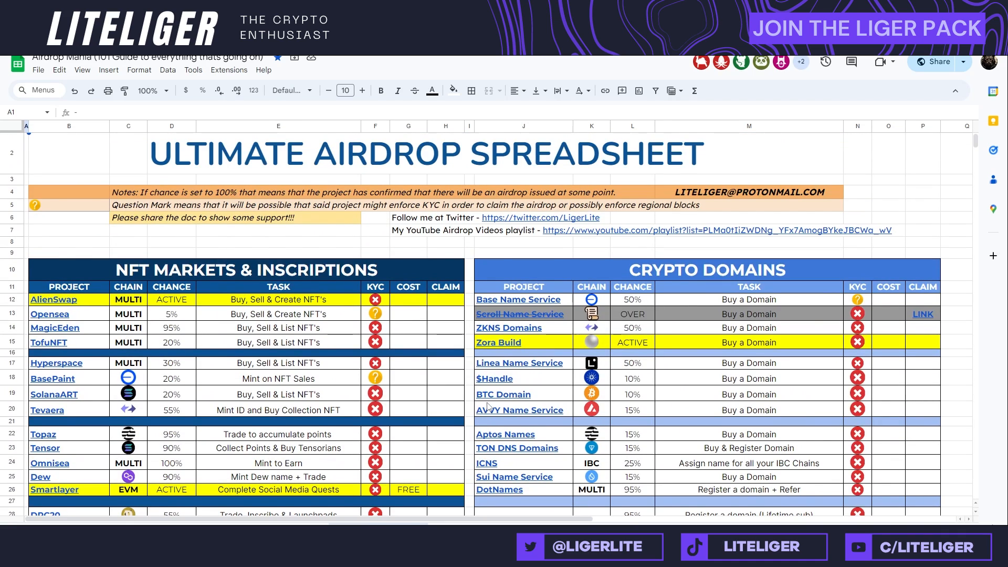
pyautogui.scroll(-5, 486, 423)
pyautogui.scroll(-15, 484, 428)
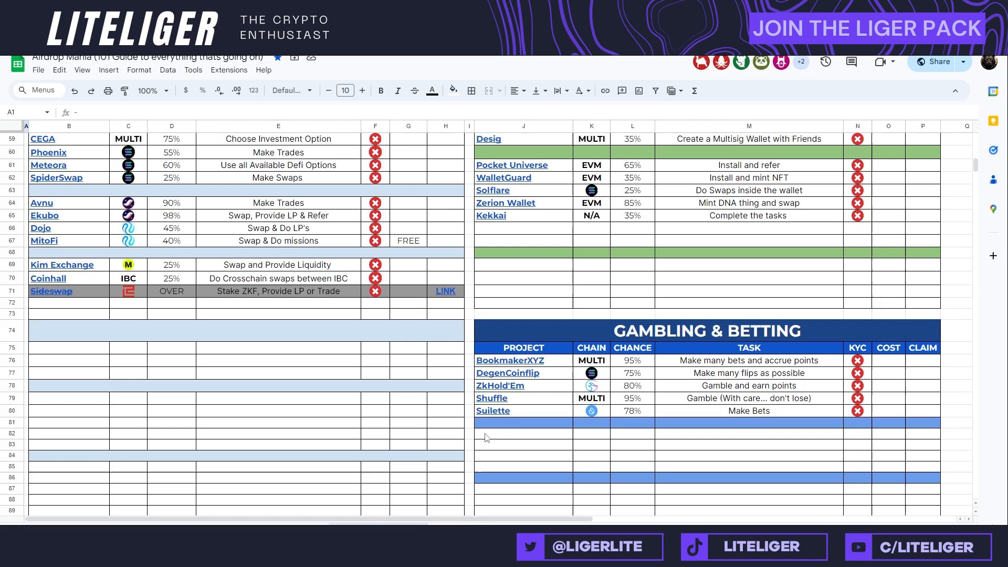
pyautogui.scroll(-3, 475, 457)
pyautogui.scroll(-15, 473, 469)
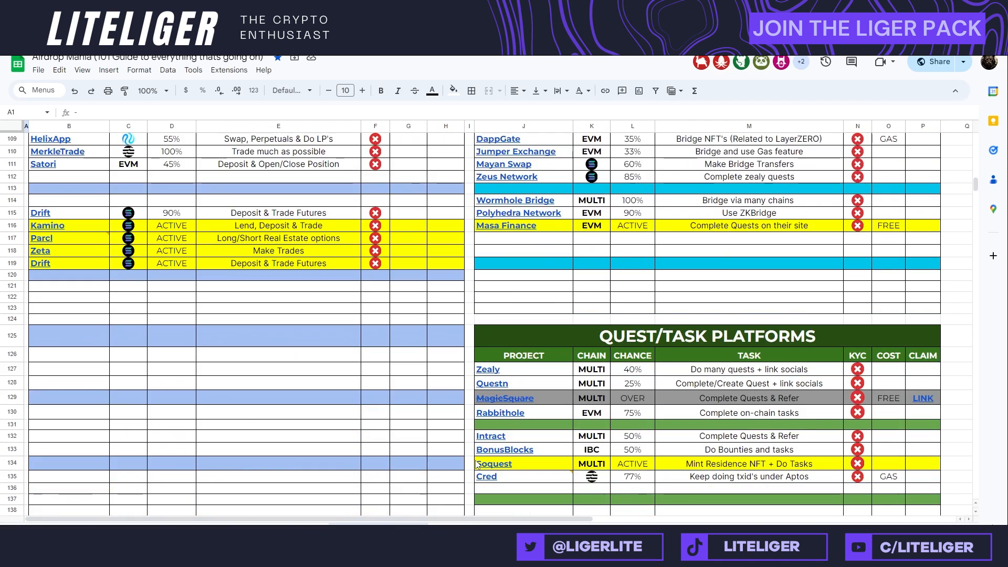